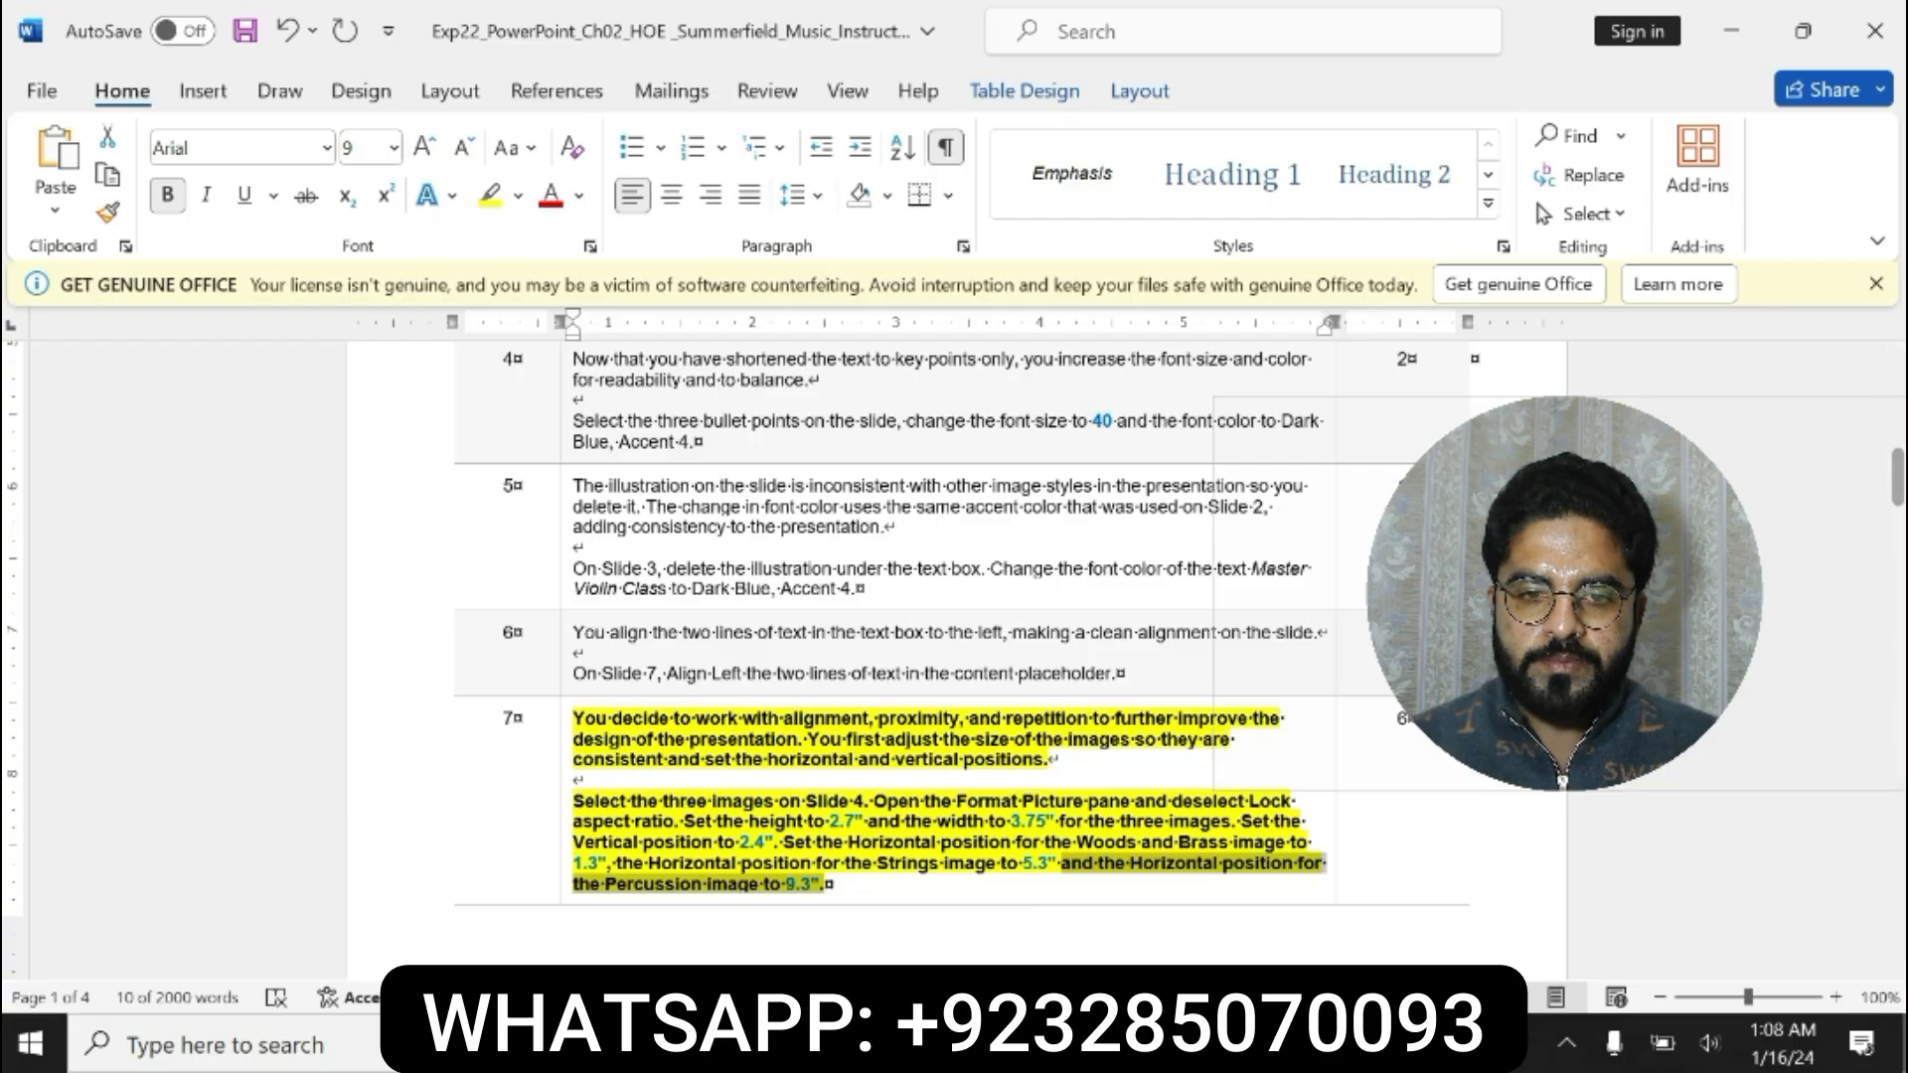
- Undo the last formatting on instruction step 7 and select the step 8 instruction text
{"action": "key", "text": "ctrl+z"}
{"action": "scroll", "coordinate": [953, 645], "scroll_direction": "down", "scroll_amount": 10}
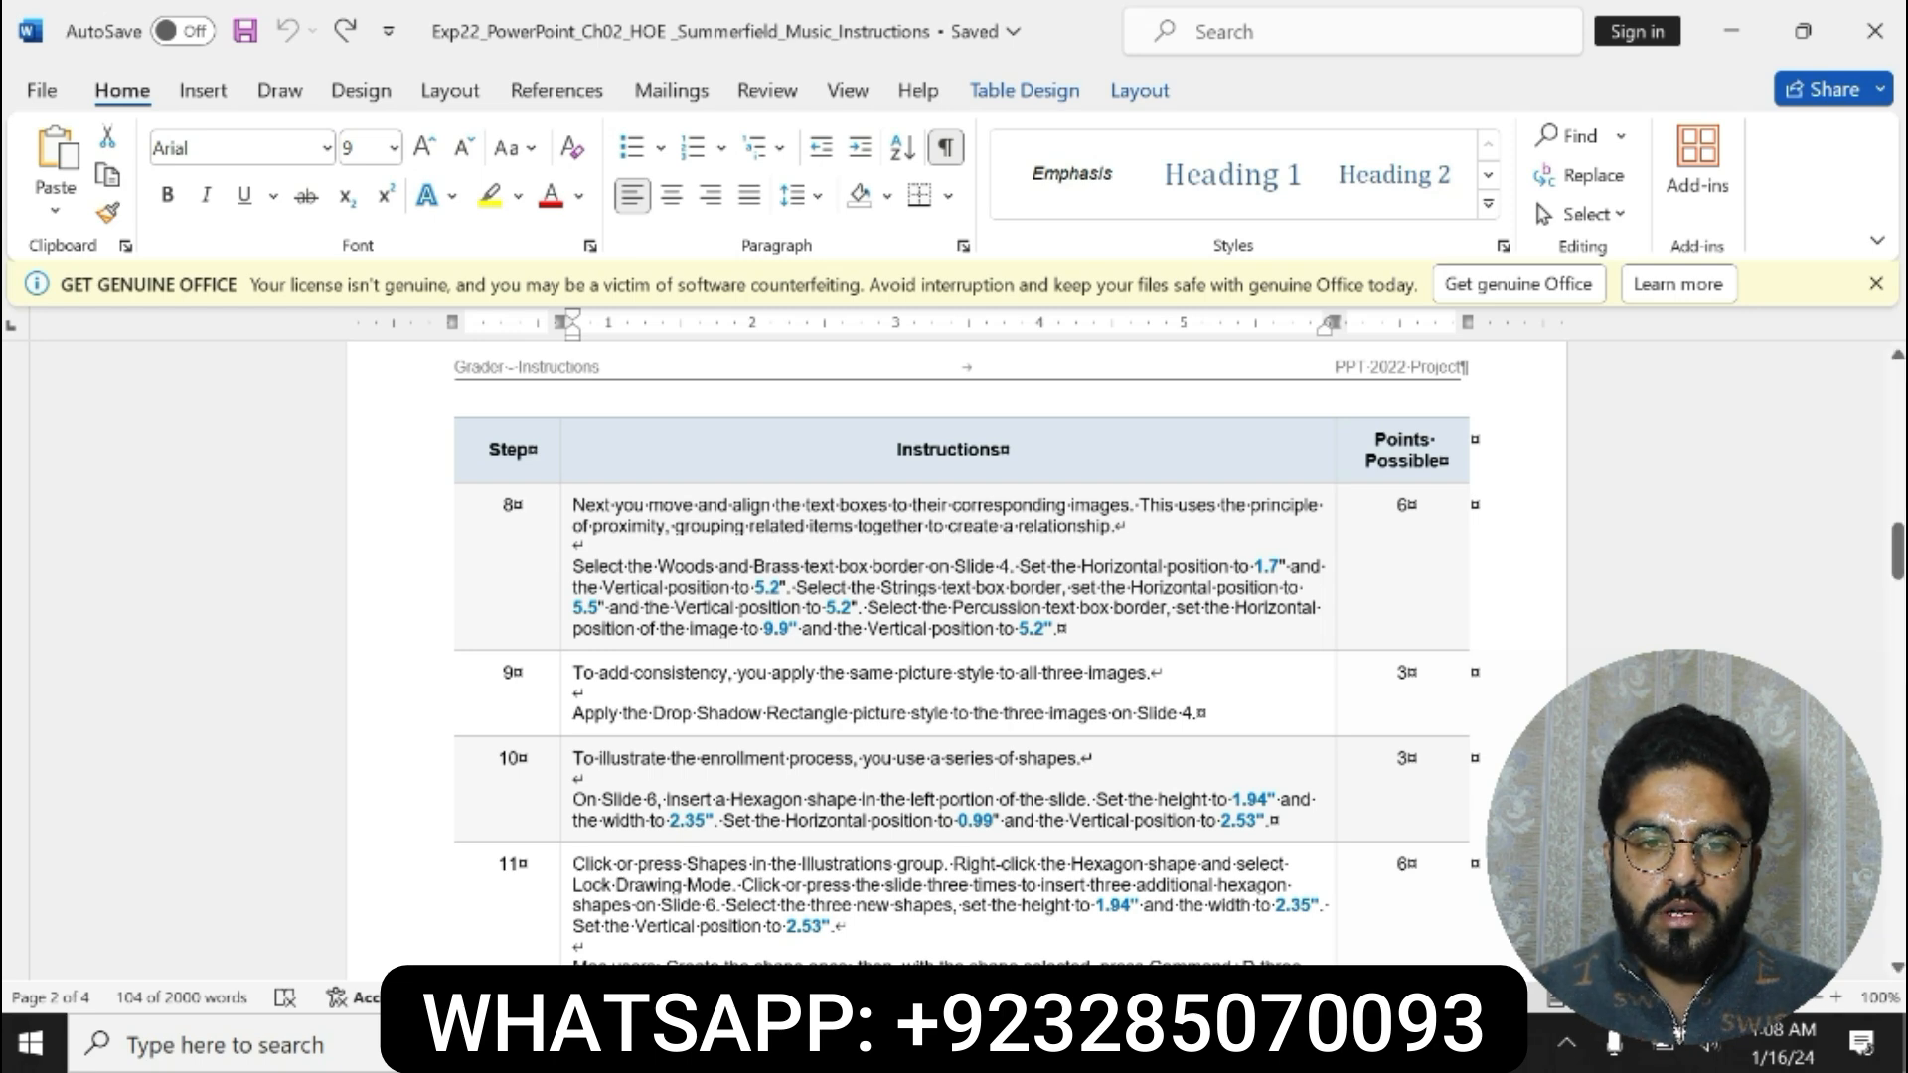
{"action": "triple_click", "coordinate": [939, 631]}
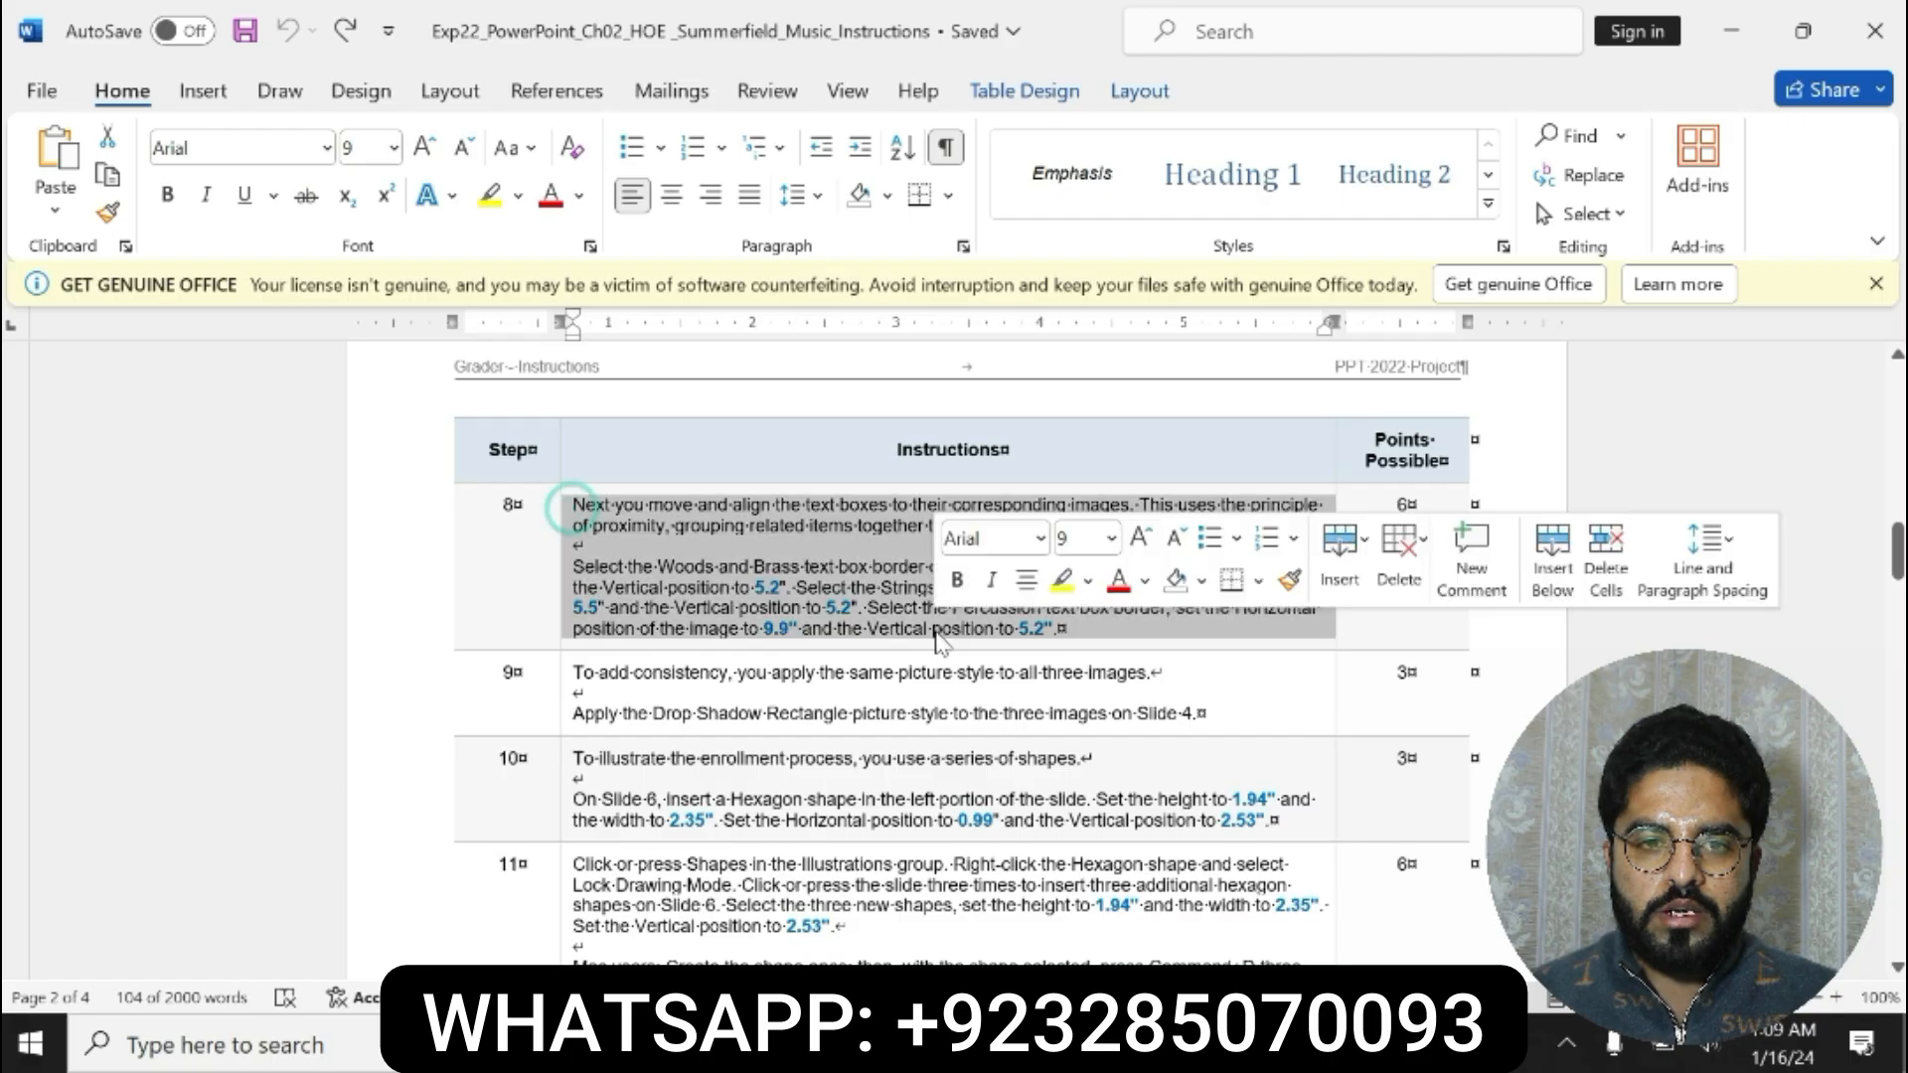
- Switch to PowerPoint and select the Woods and Brass image on slide 4
{"action": "key", "text": "alt+Tab"}
{"action": "key", "text": "ctrl+z"}
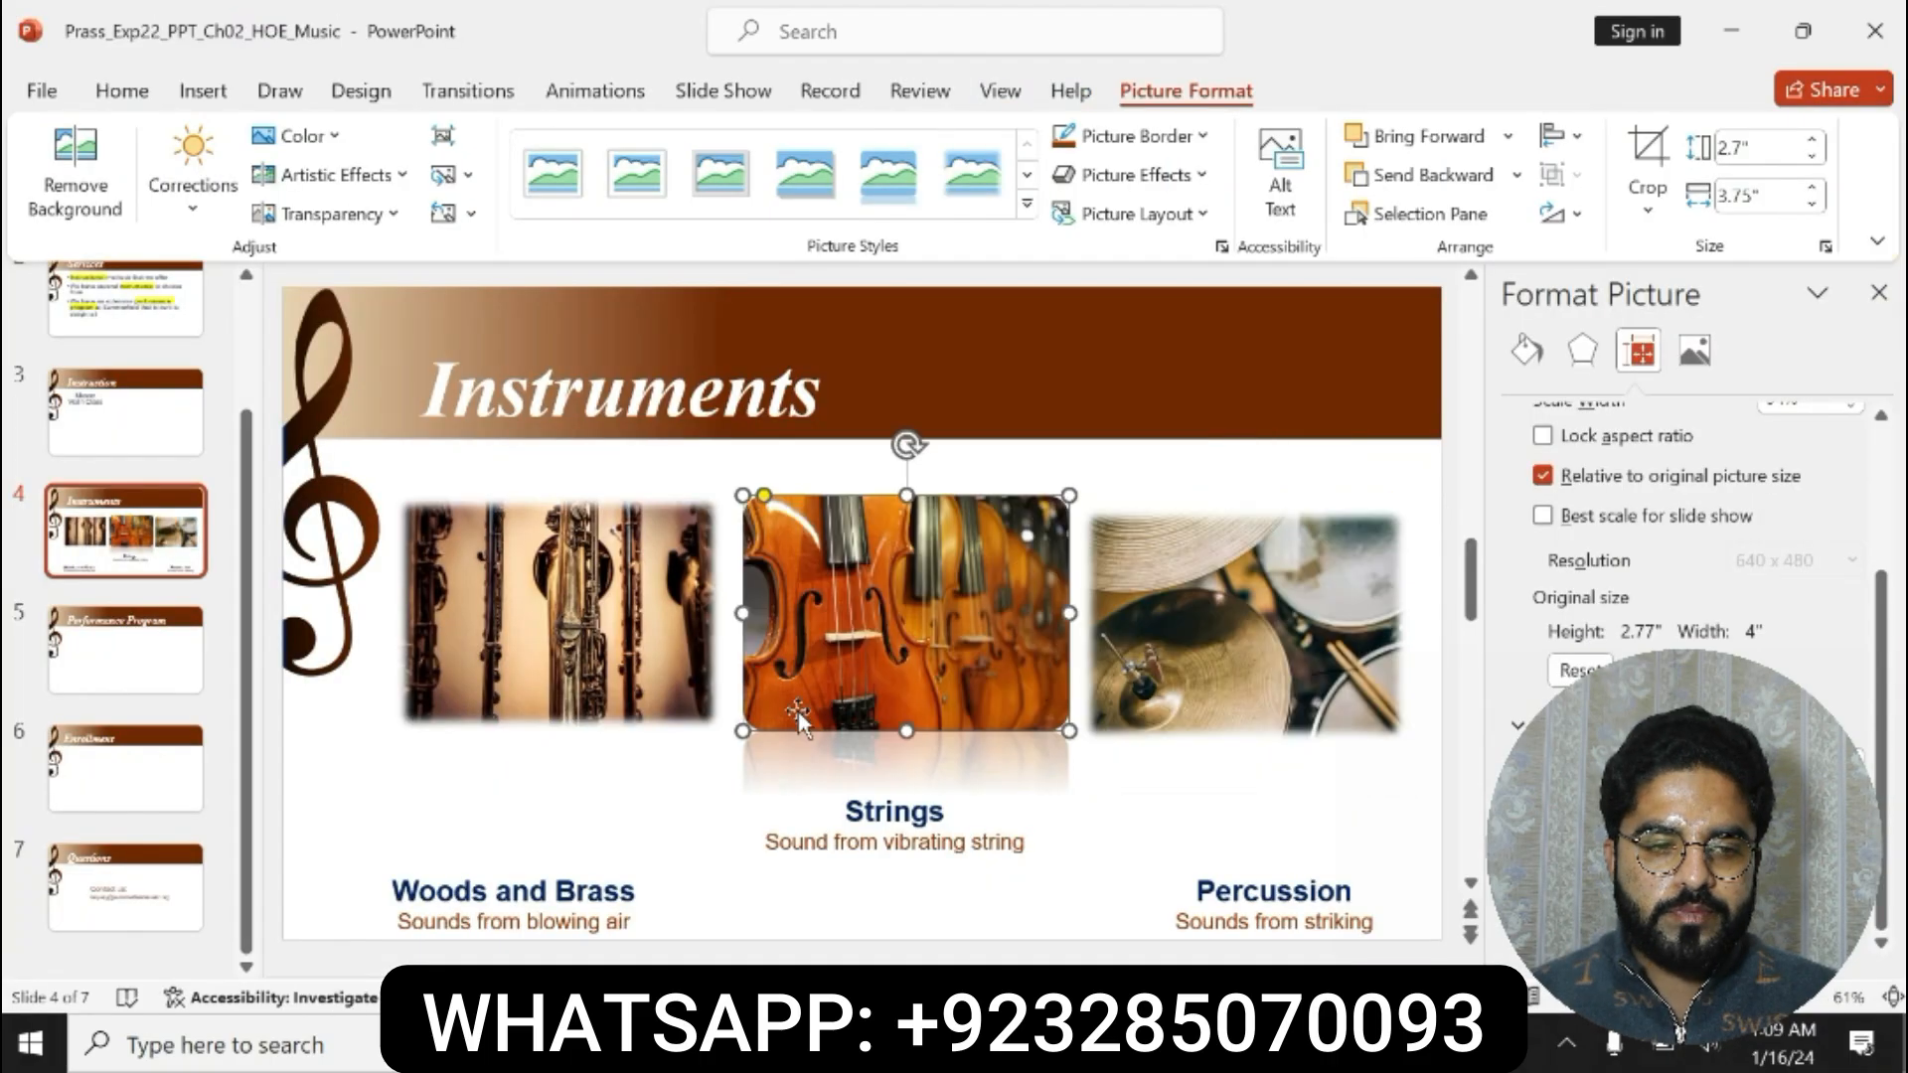
{"action": "left_click", "coordinate": [628, 654]}
- Switch to Word and bold and highlight the step 8 sentence about selecting the Woods and Brass text box border
{"action": "key", "text": "alt+Tab"}
{"action": "left_click", "coordinate": [613, 587]}
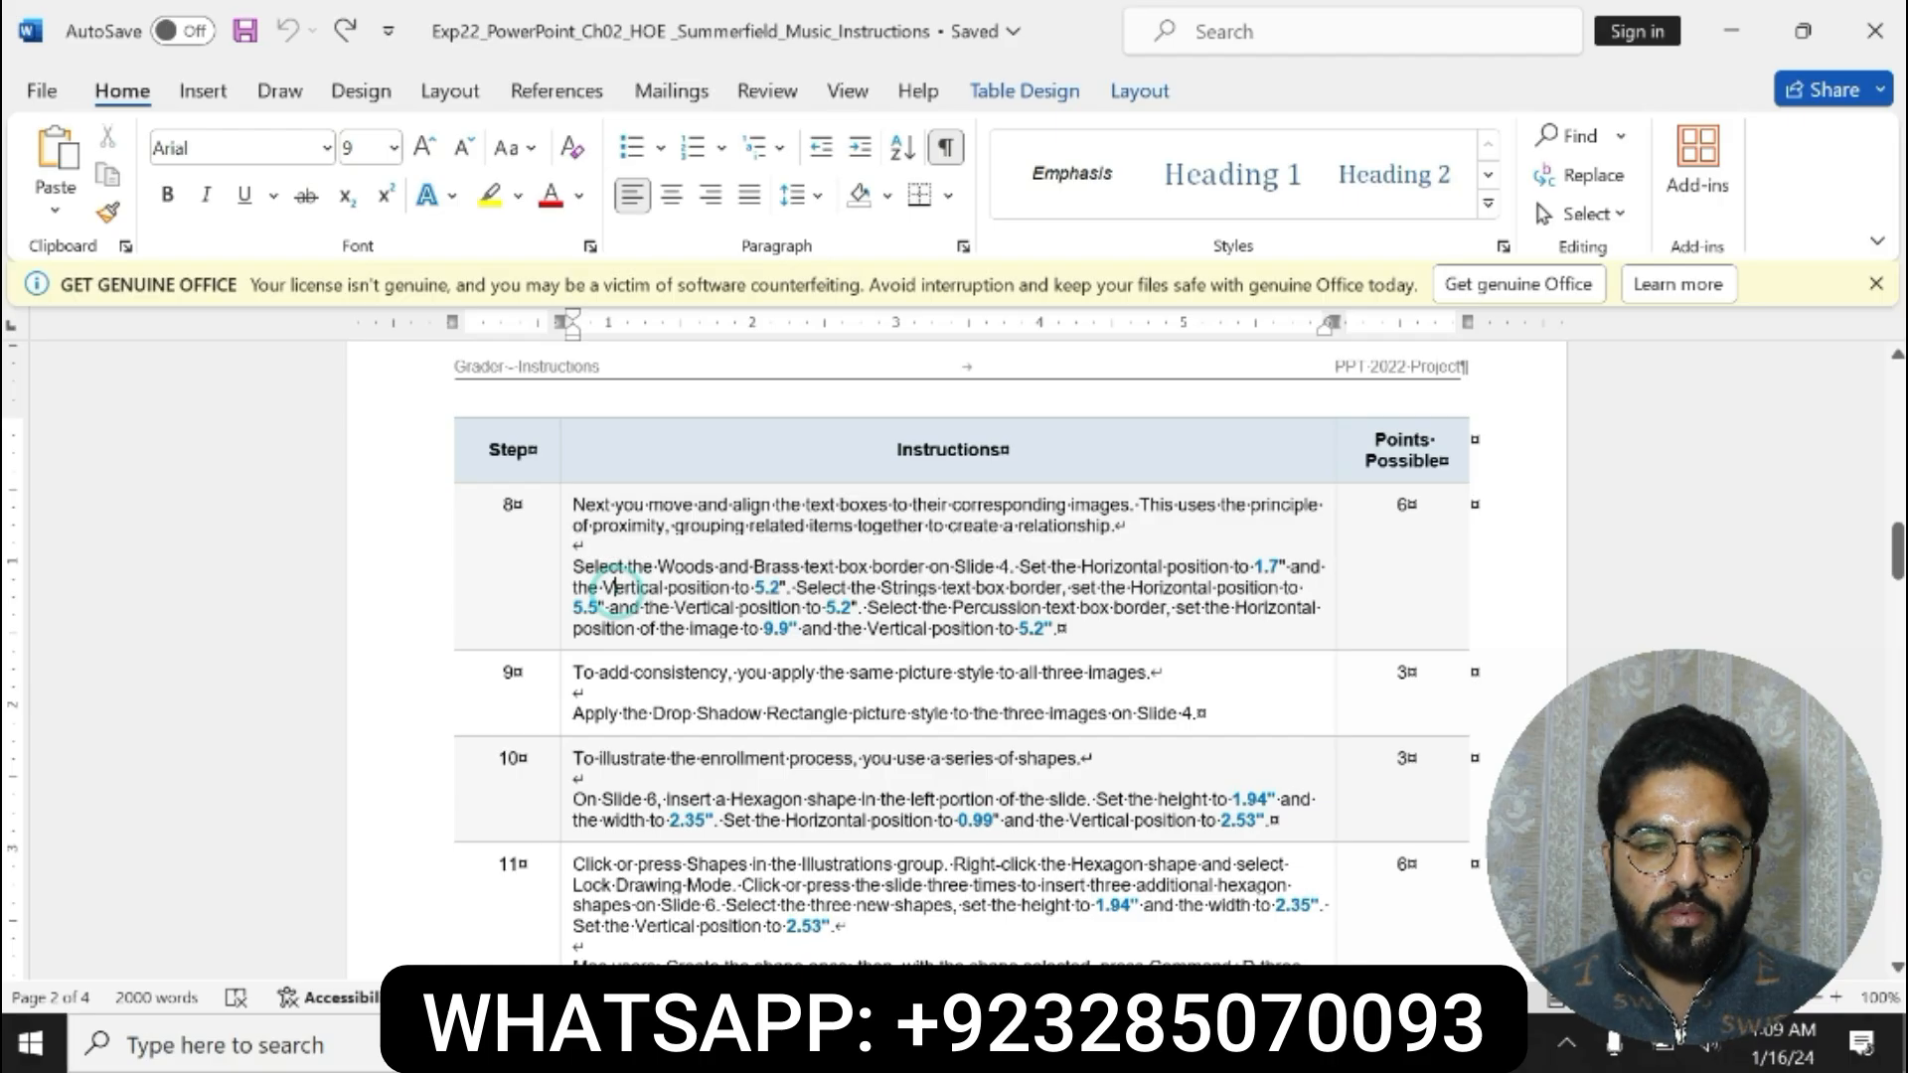
{"action": "left_click_drag", "start_coordinate": [574, 566], "coordinate": [1014, 568]}
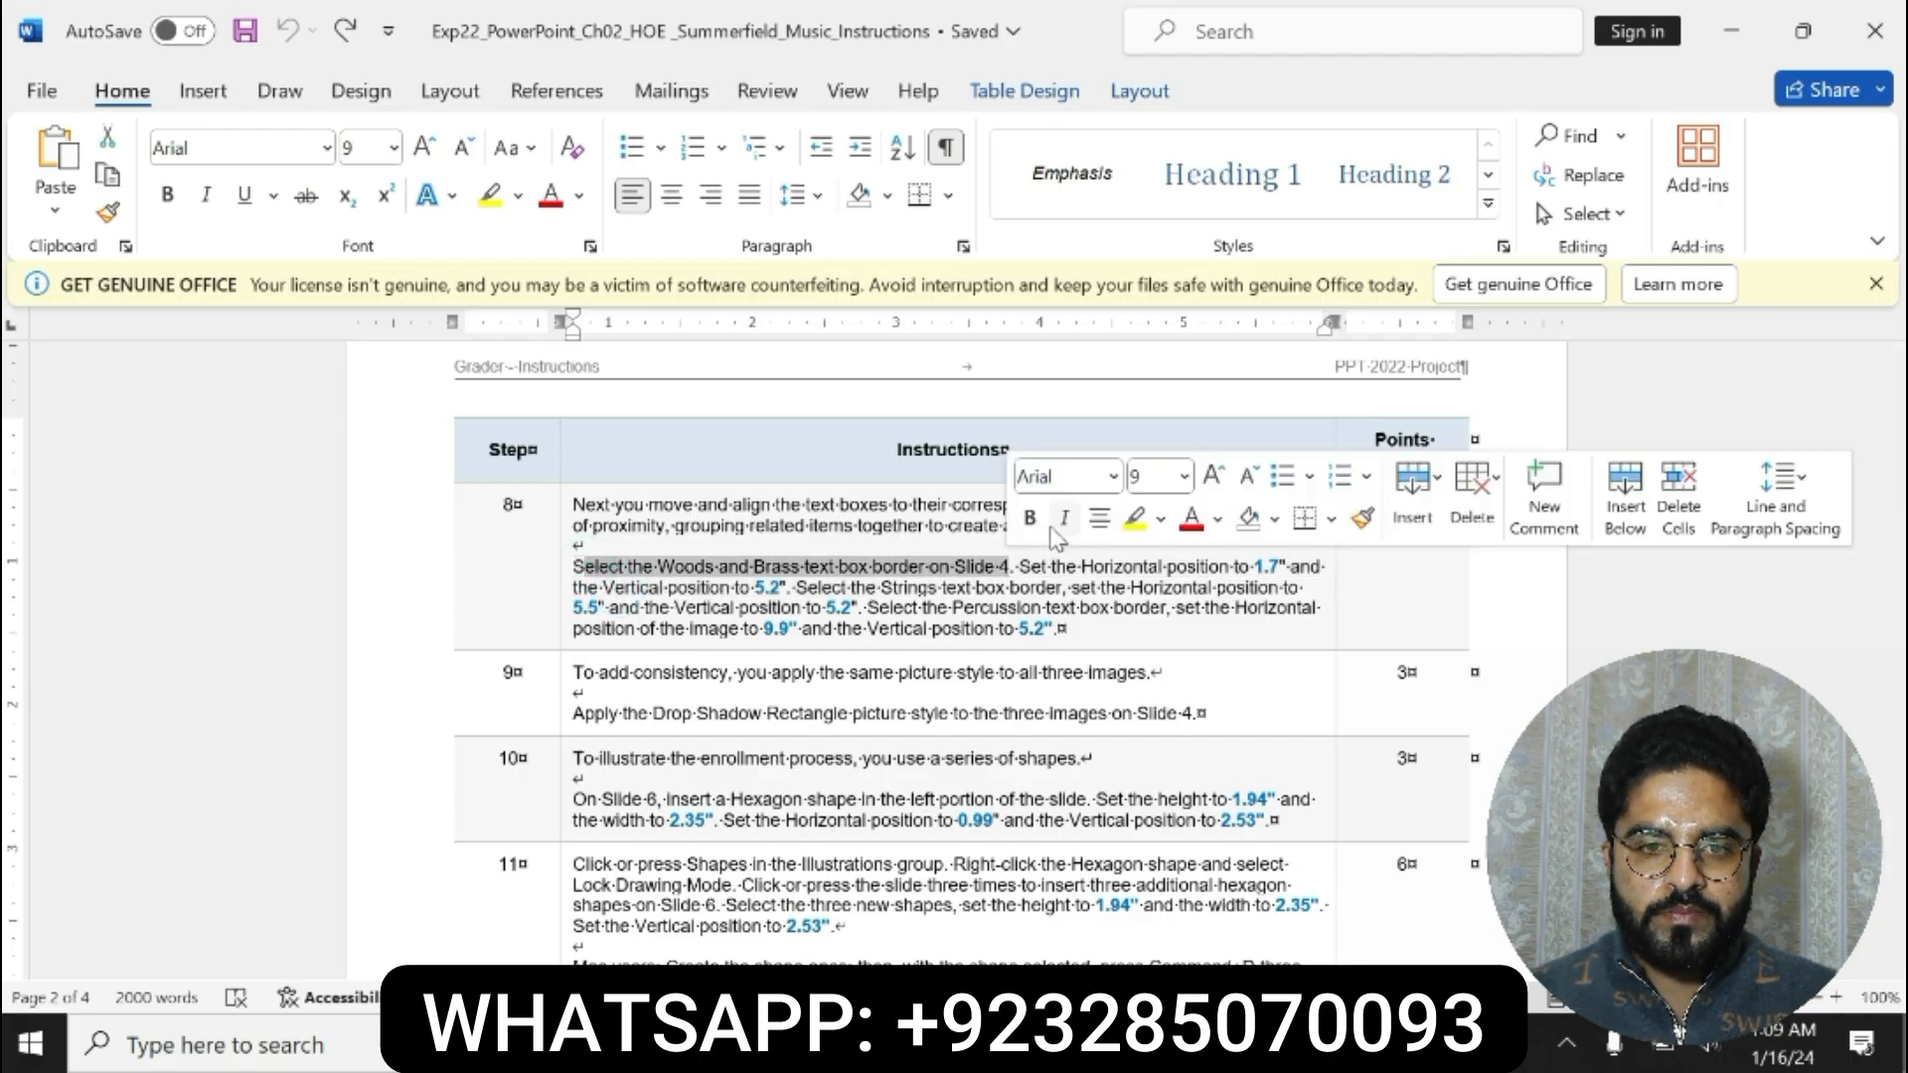
{"action": "left_click", "coordinate": [1029, 518]}
{"action": "left_click", "coordinate": [1135, 518]}
{"action": "left_click", "coordinate": [1003, 1043]}
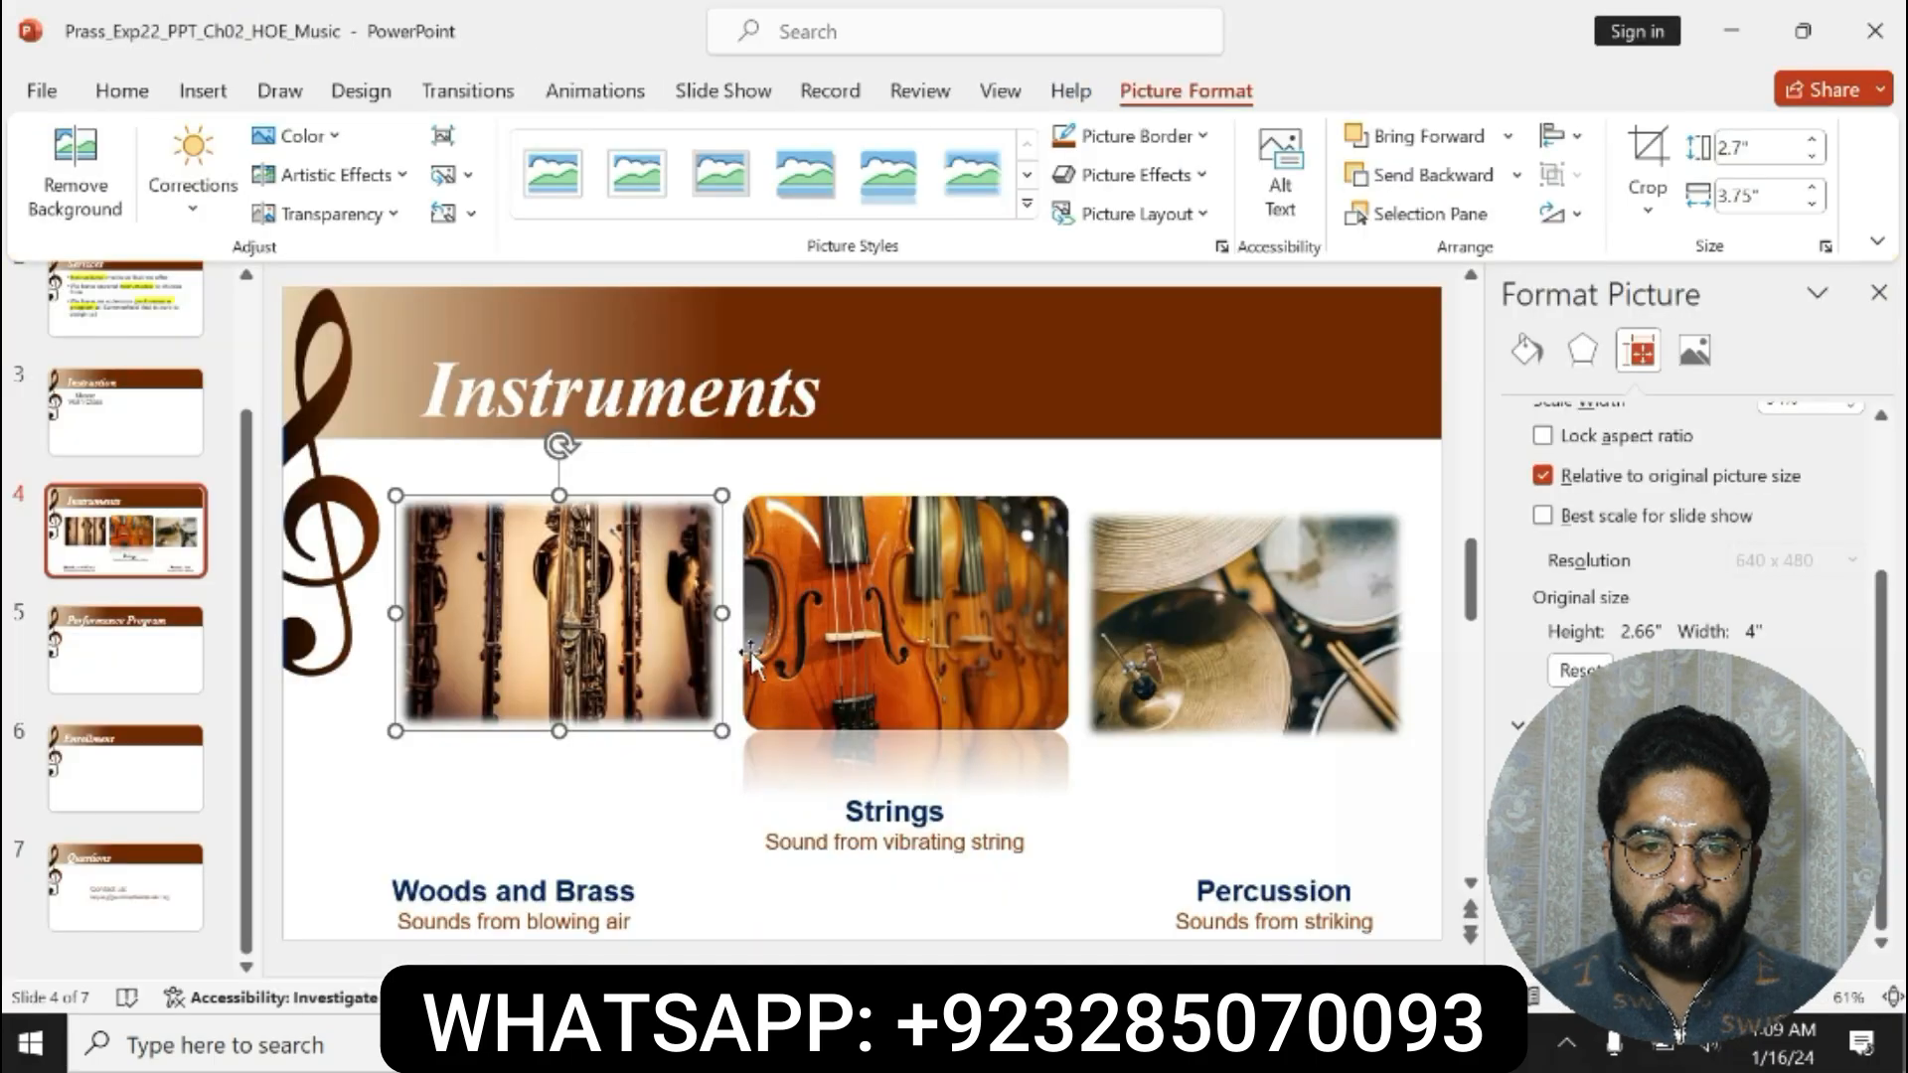
{"action": "left_click", "coordinate": [1038, 1044]}
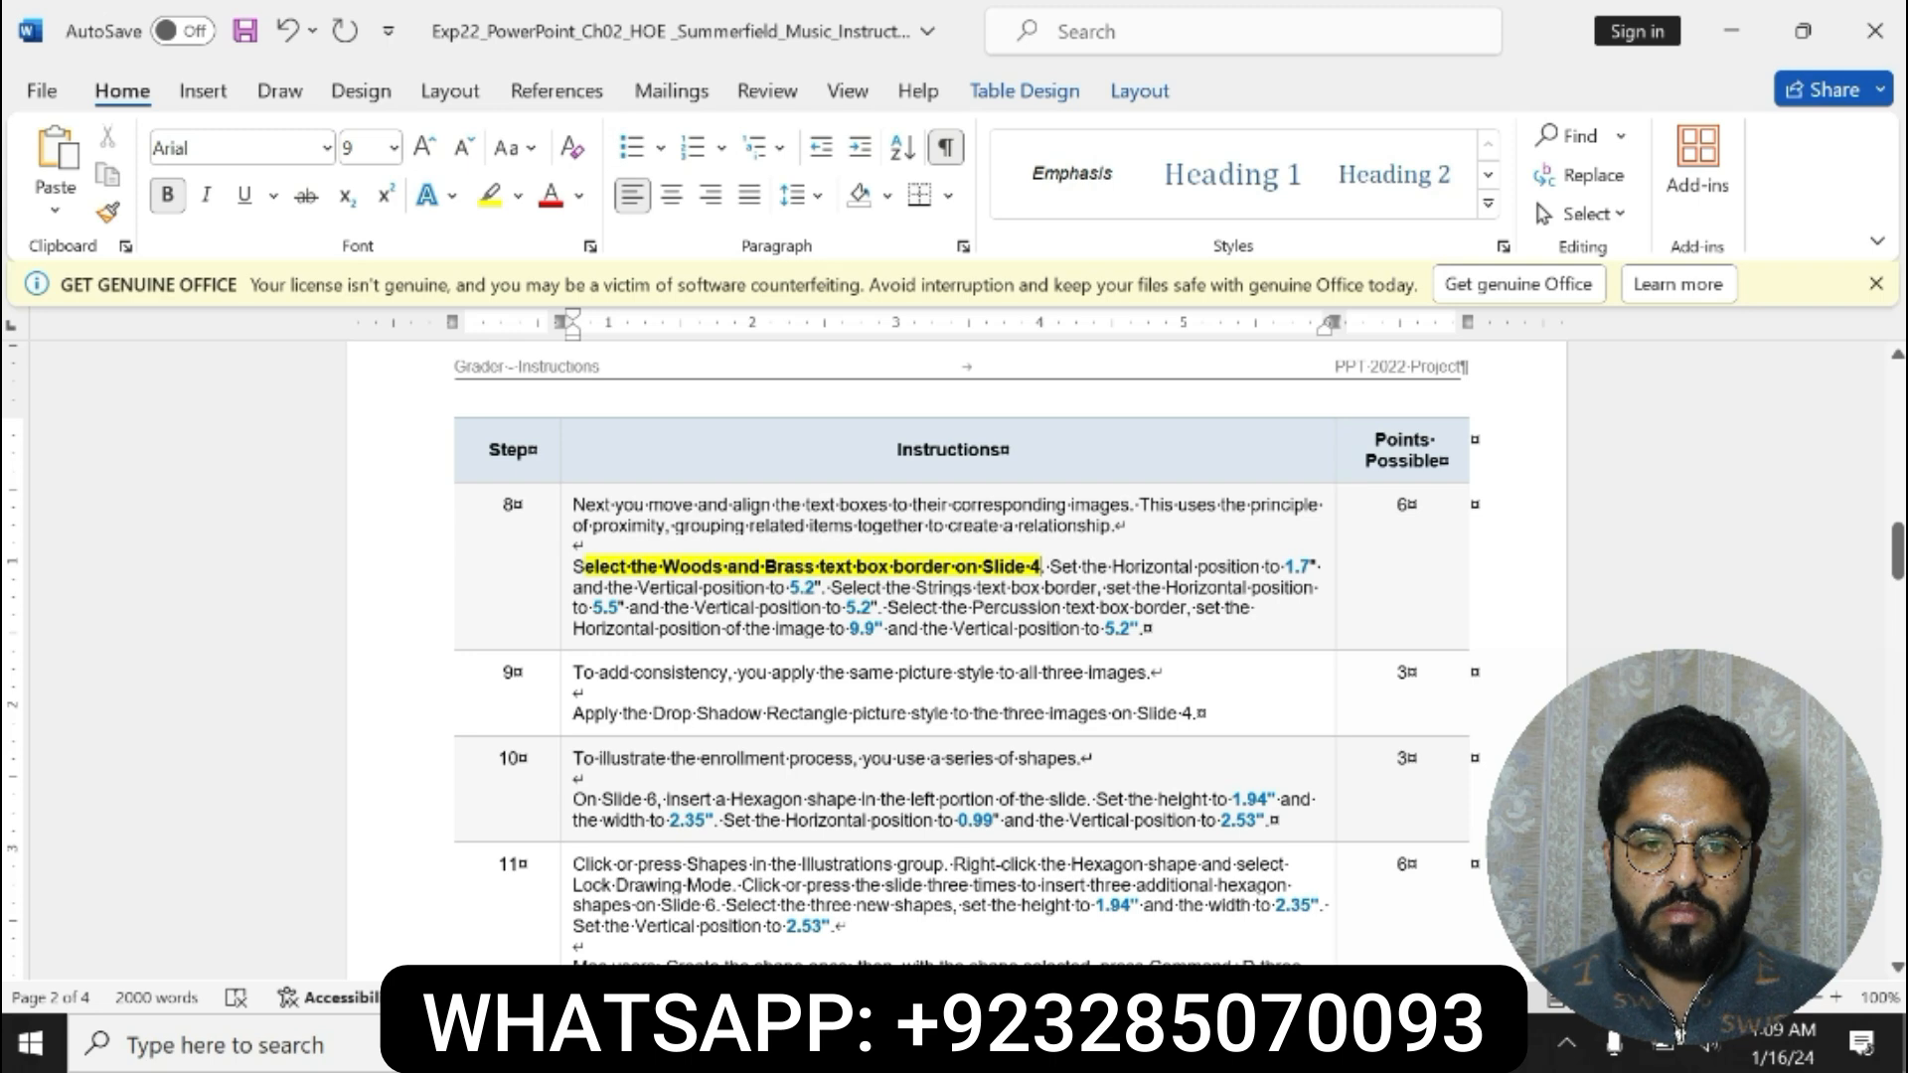
{"action": "left_click", "coordinate": [1003, 1043]}
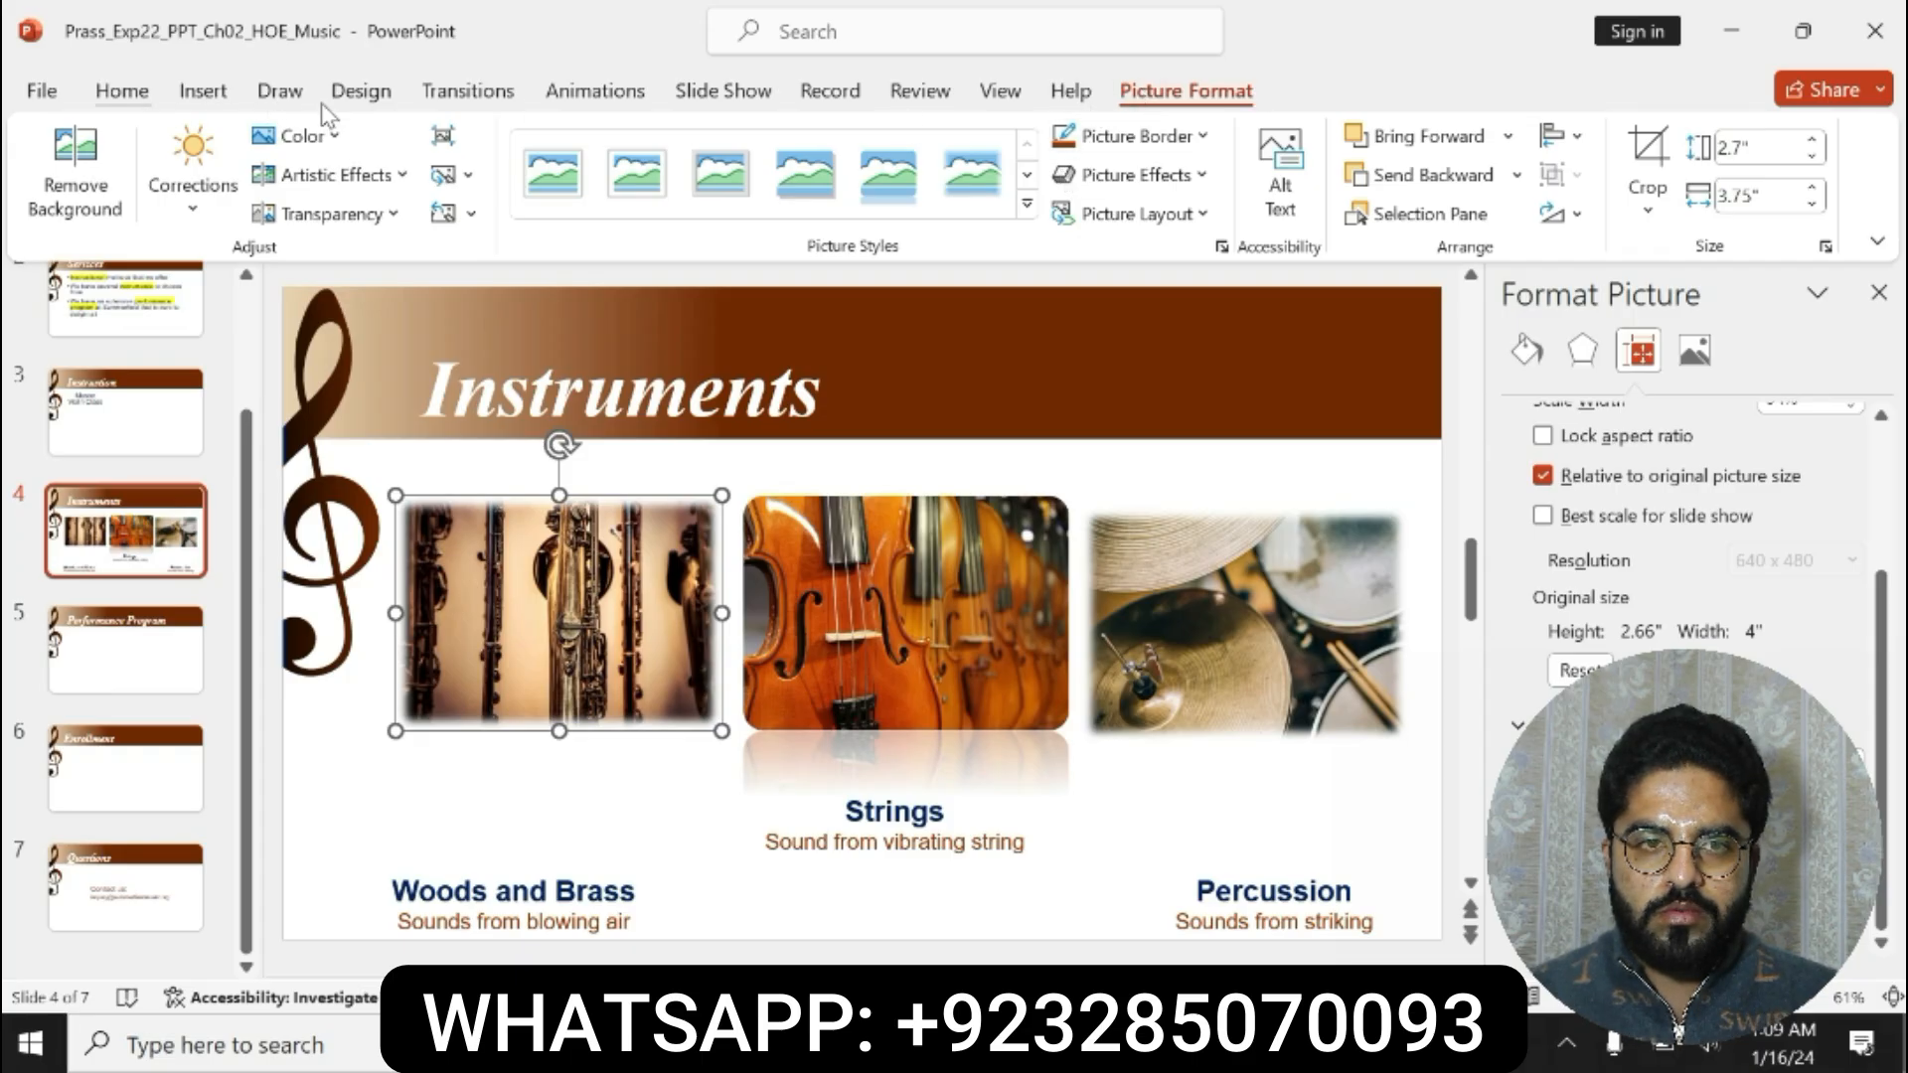
{"action": "left_click", "coordinate": [122, 95]}
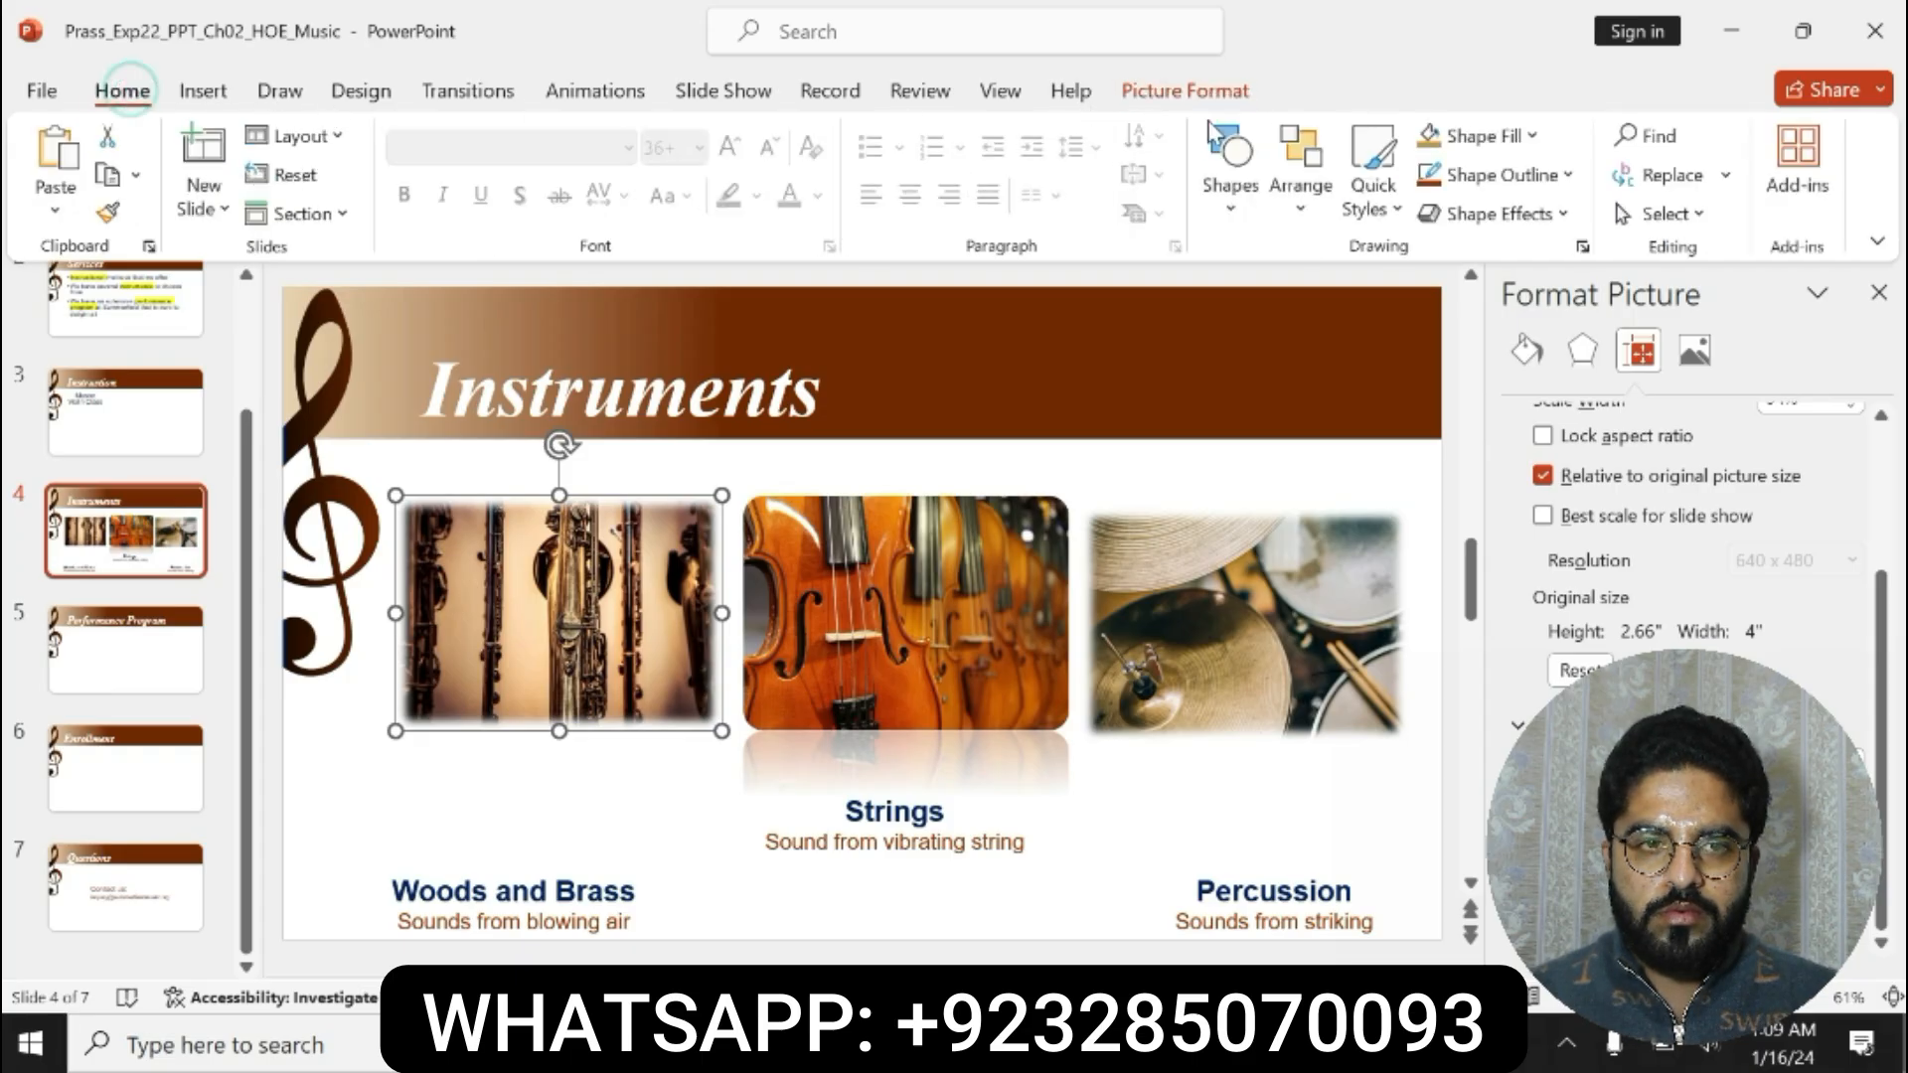
{"action": "left_click", "coordinate": [1161, 91]}
{"action": "key", "text": "alt+Tab"}
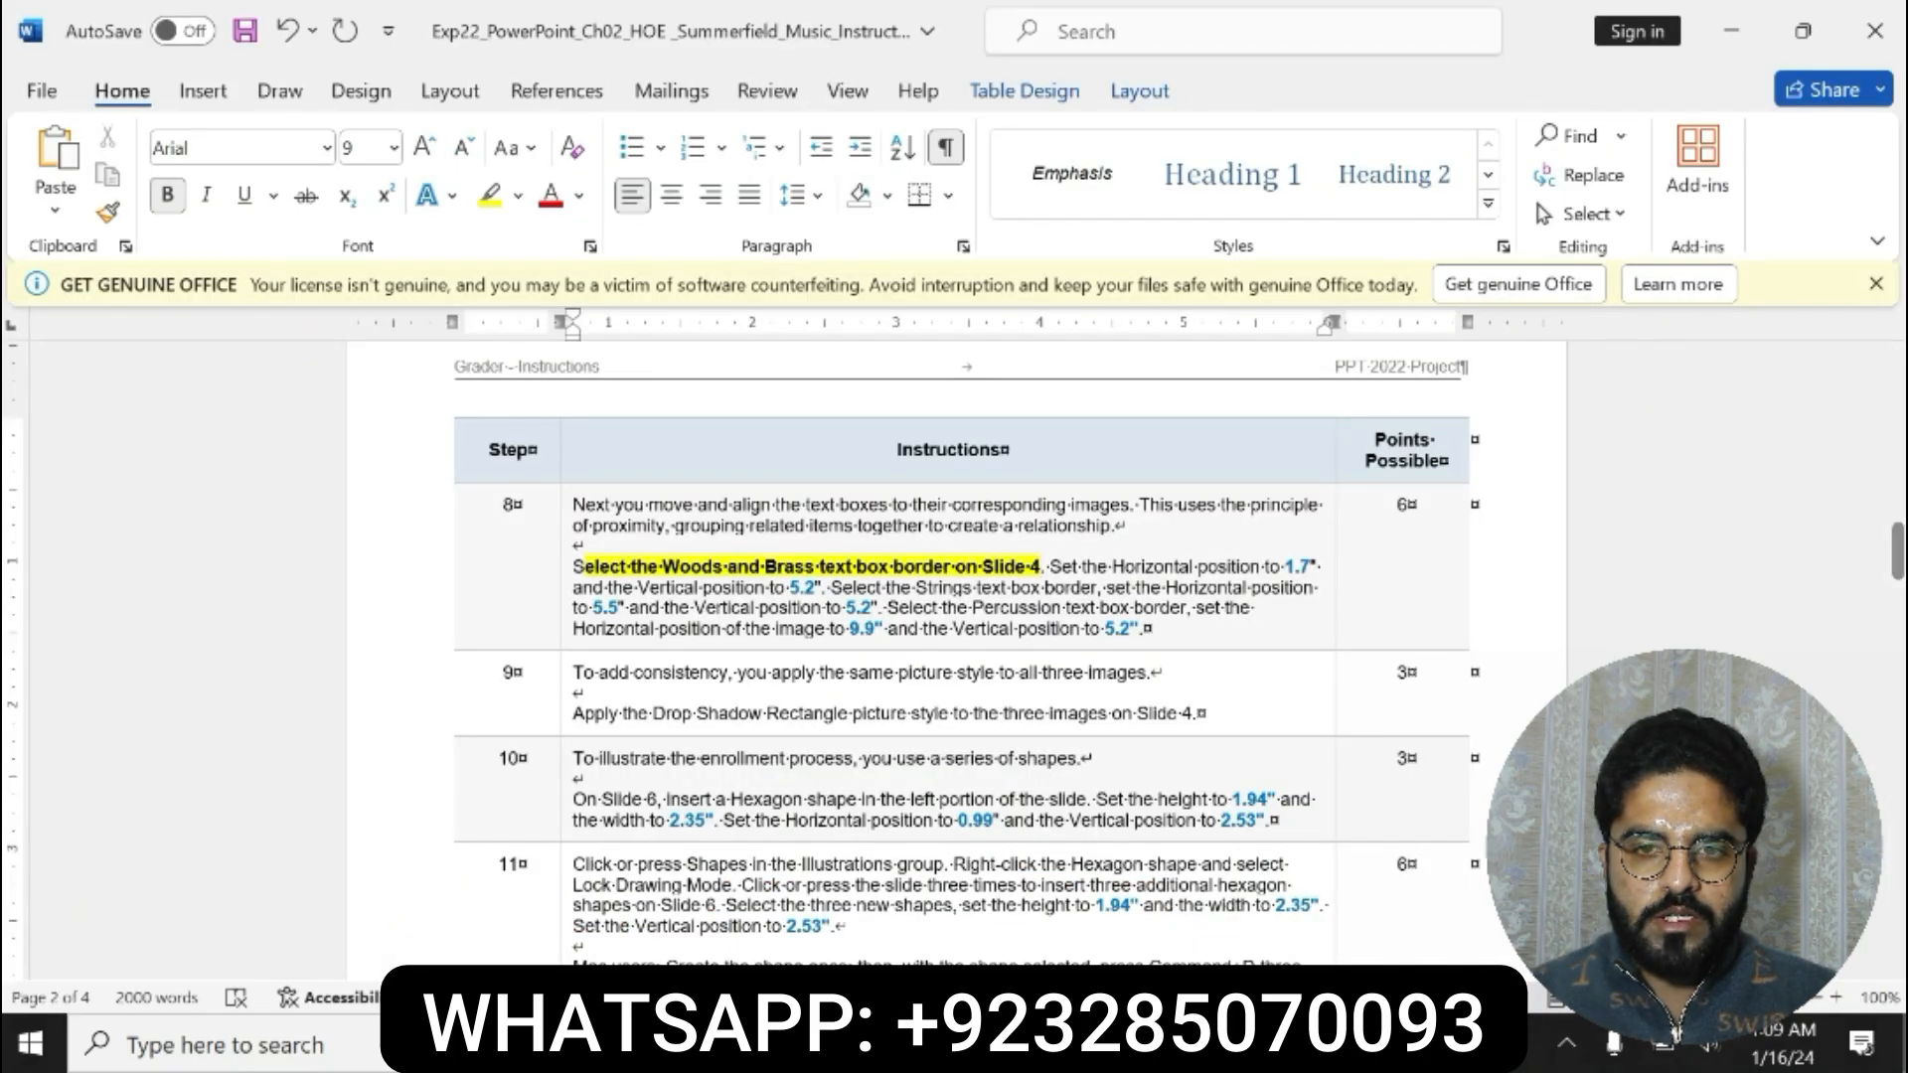
- Switch to PowerPoint and set the Woods and Brass image's horizontal position to 1.7" and vertical position to 5.2"
{"action": "key", "text": "alt+Tab"}
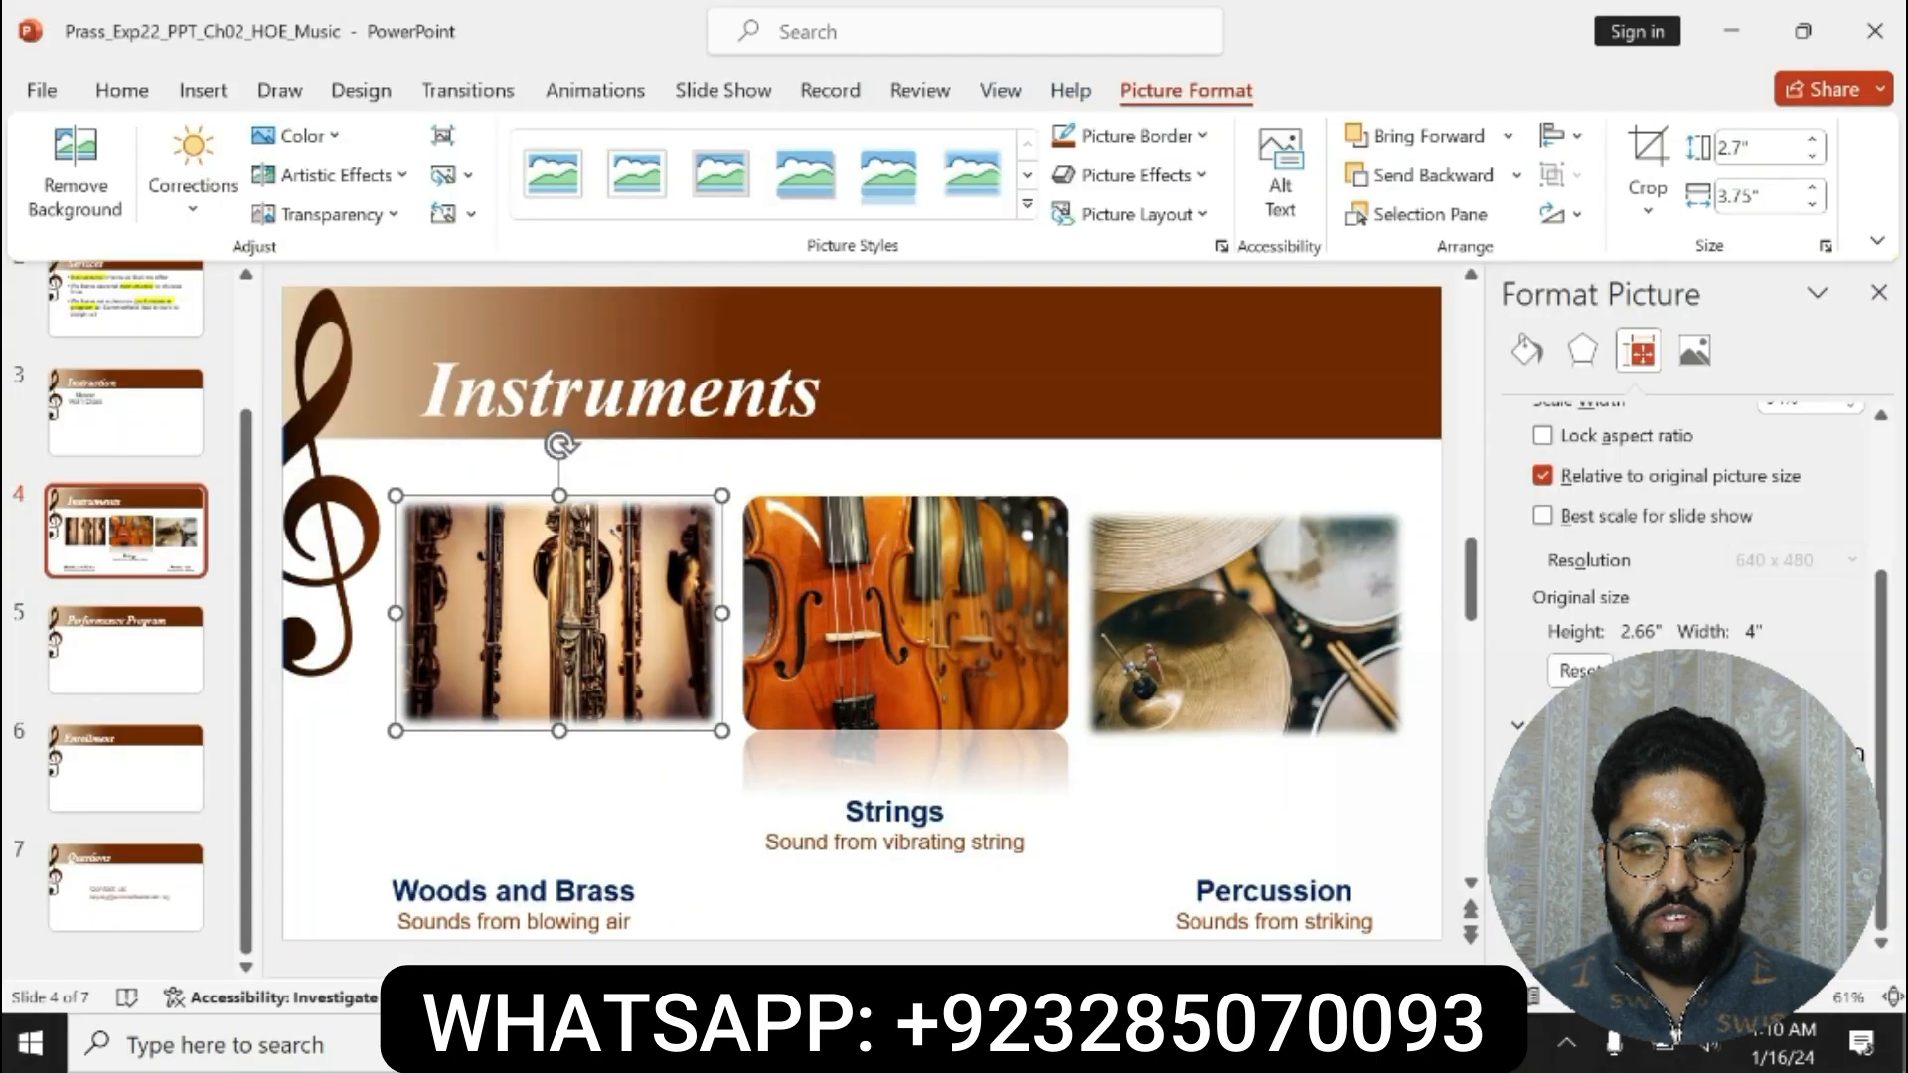
{"action": "key", "text": "Return"}
{"action": "left_click", "coordinate": [1800, 846]}
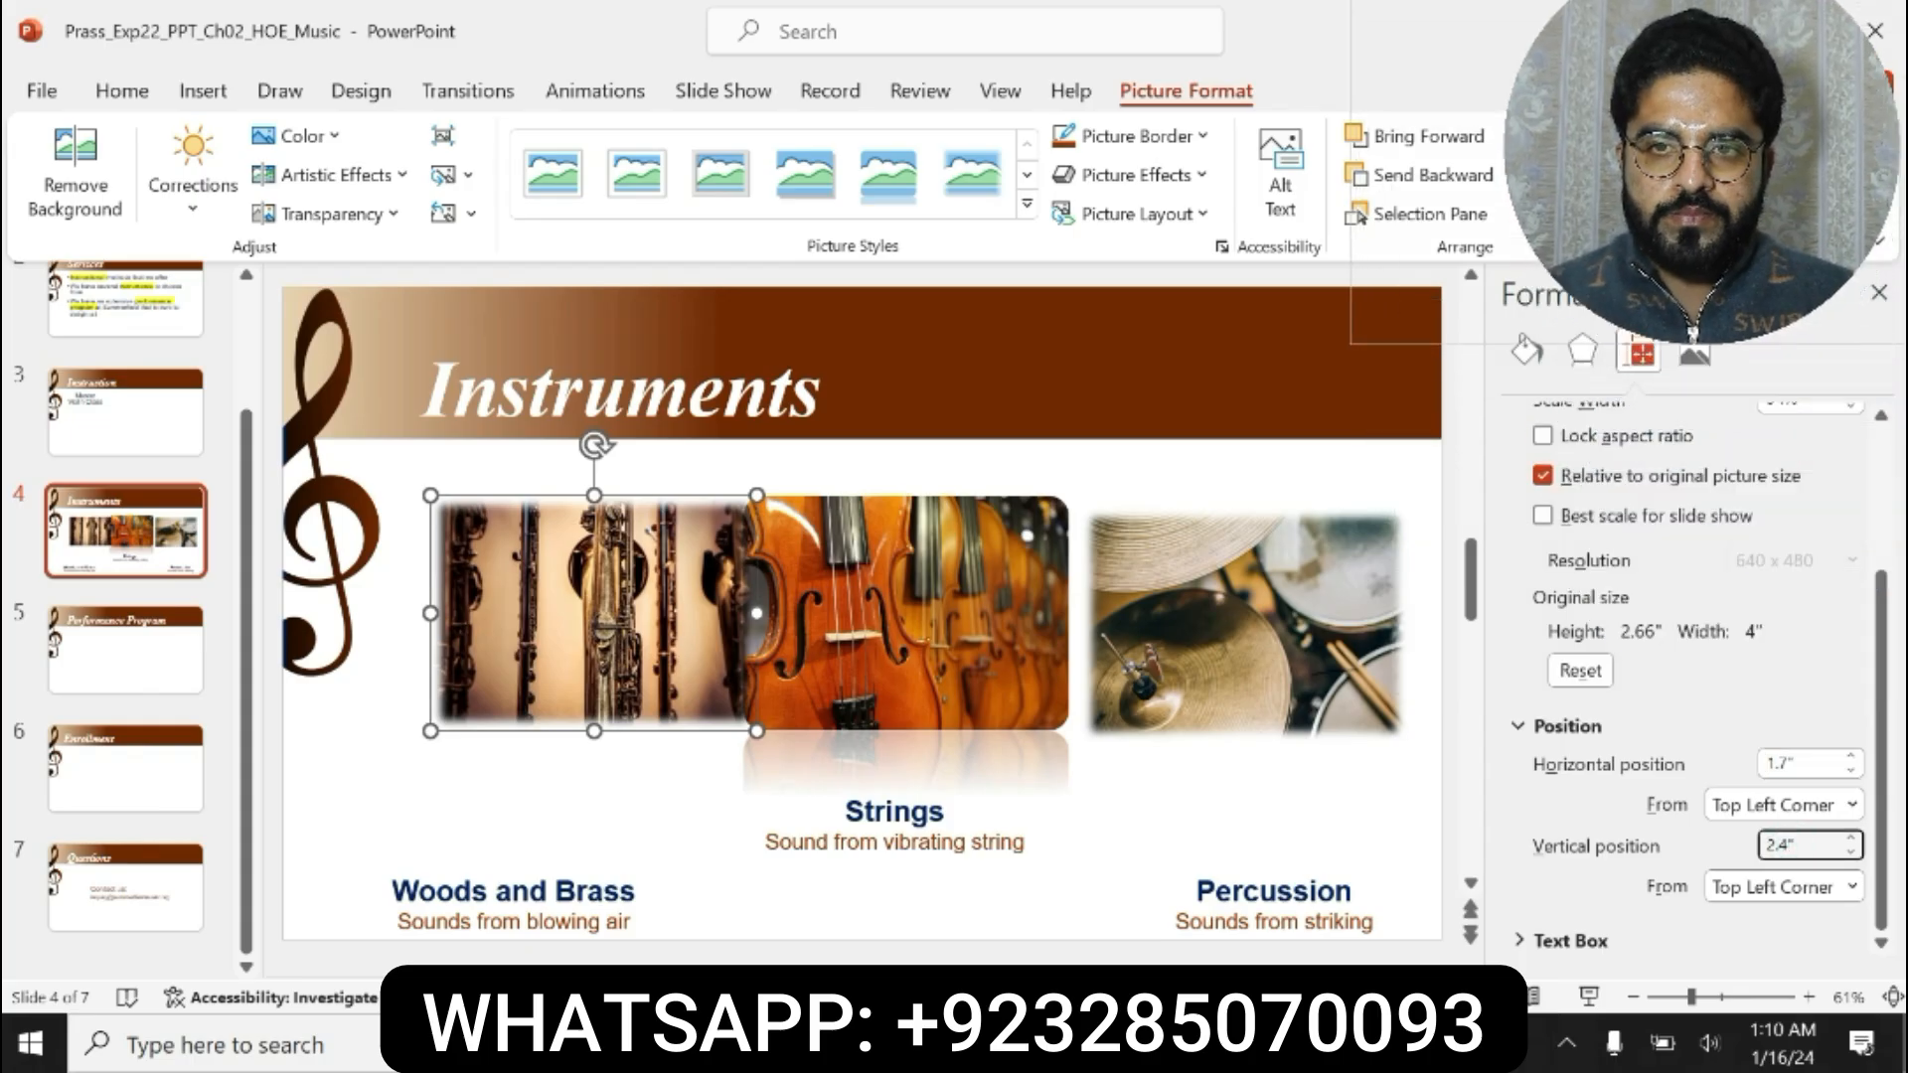
{"action": "key", "text": "BackSpace"}
{"action": "type", "text": "5.2"}
{"action": "key", "text": "Return"}
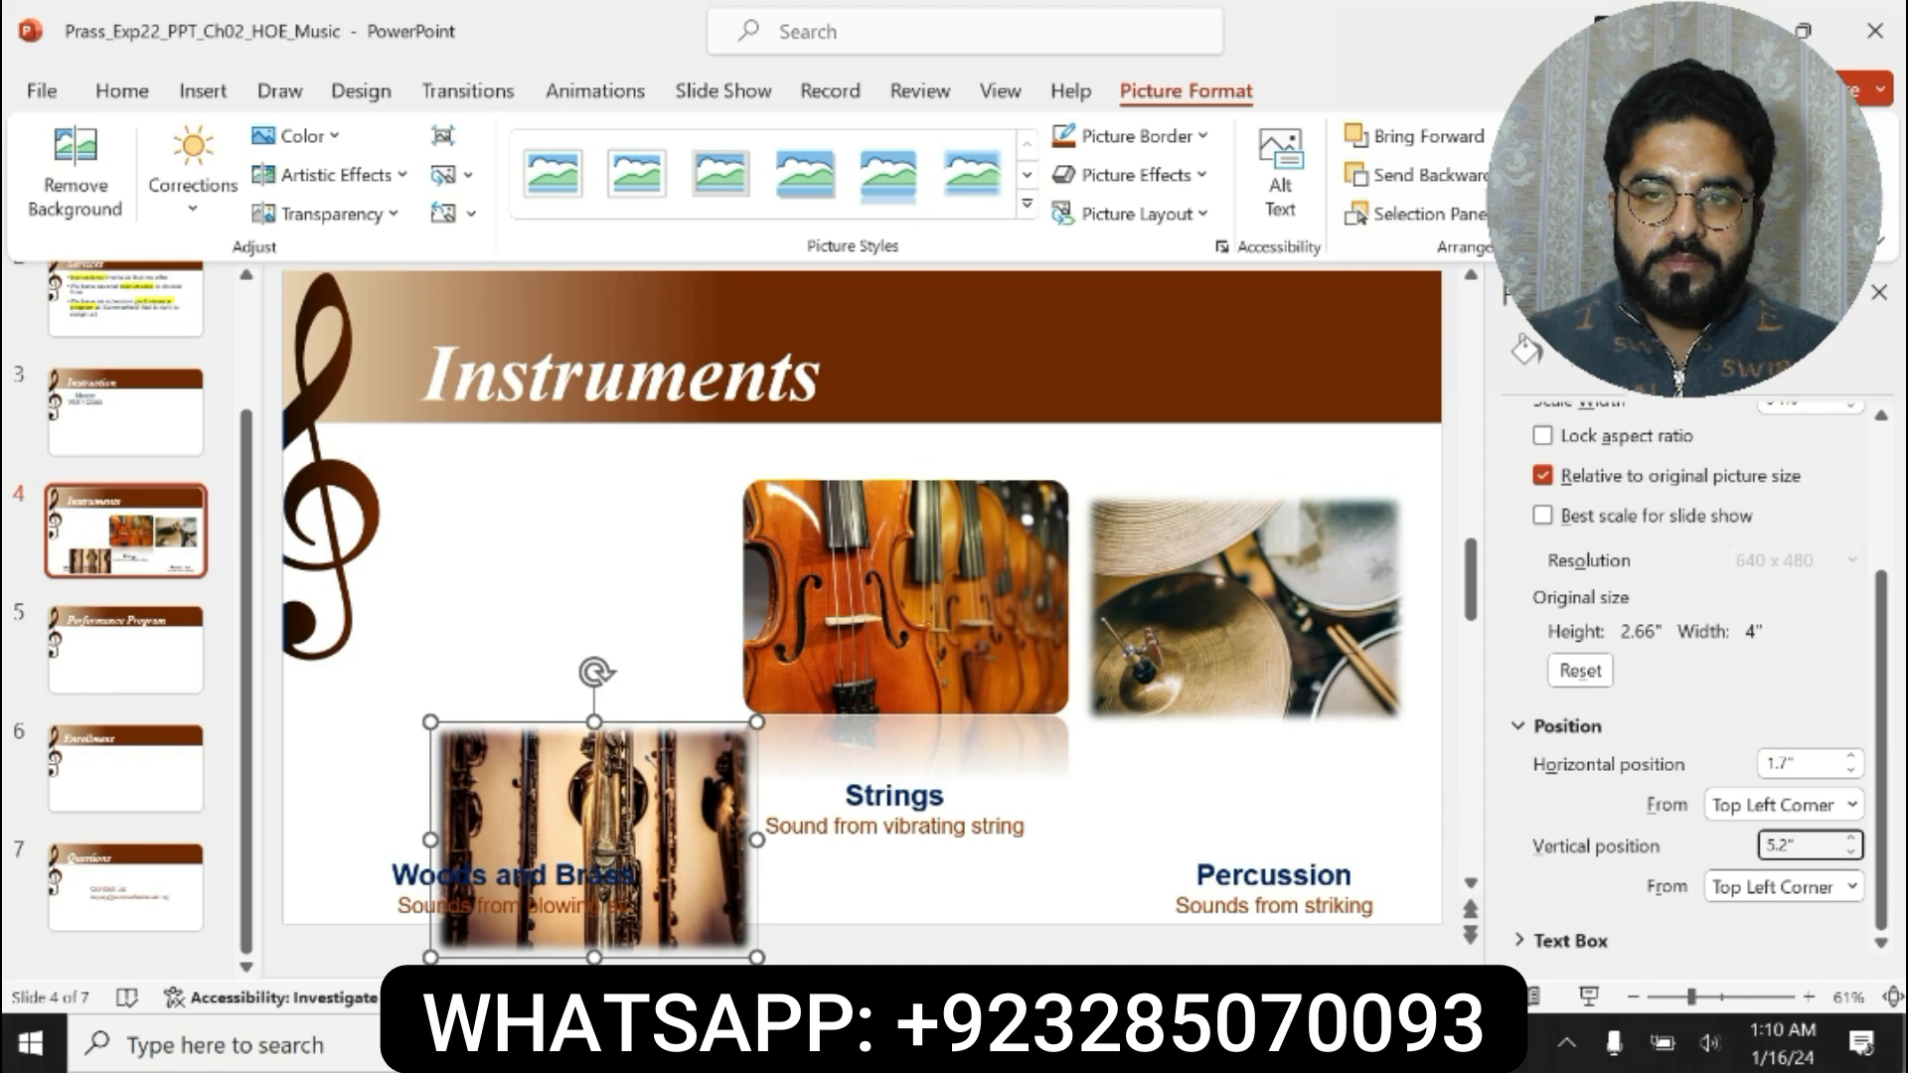
- Switch to Word, bold and highlight the Woods and Brass position values in step 8, and select the Strings instruction
{"action": "key", "text": "alt+Tab"}
{"action": "left_click_drag", "start_coordinate": [1046, 567], "coordinate": [1316, 588]}
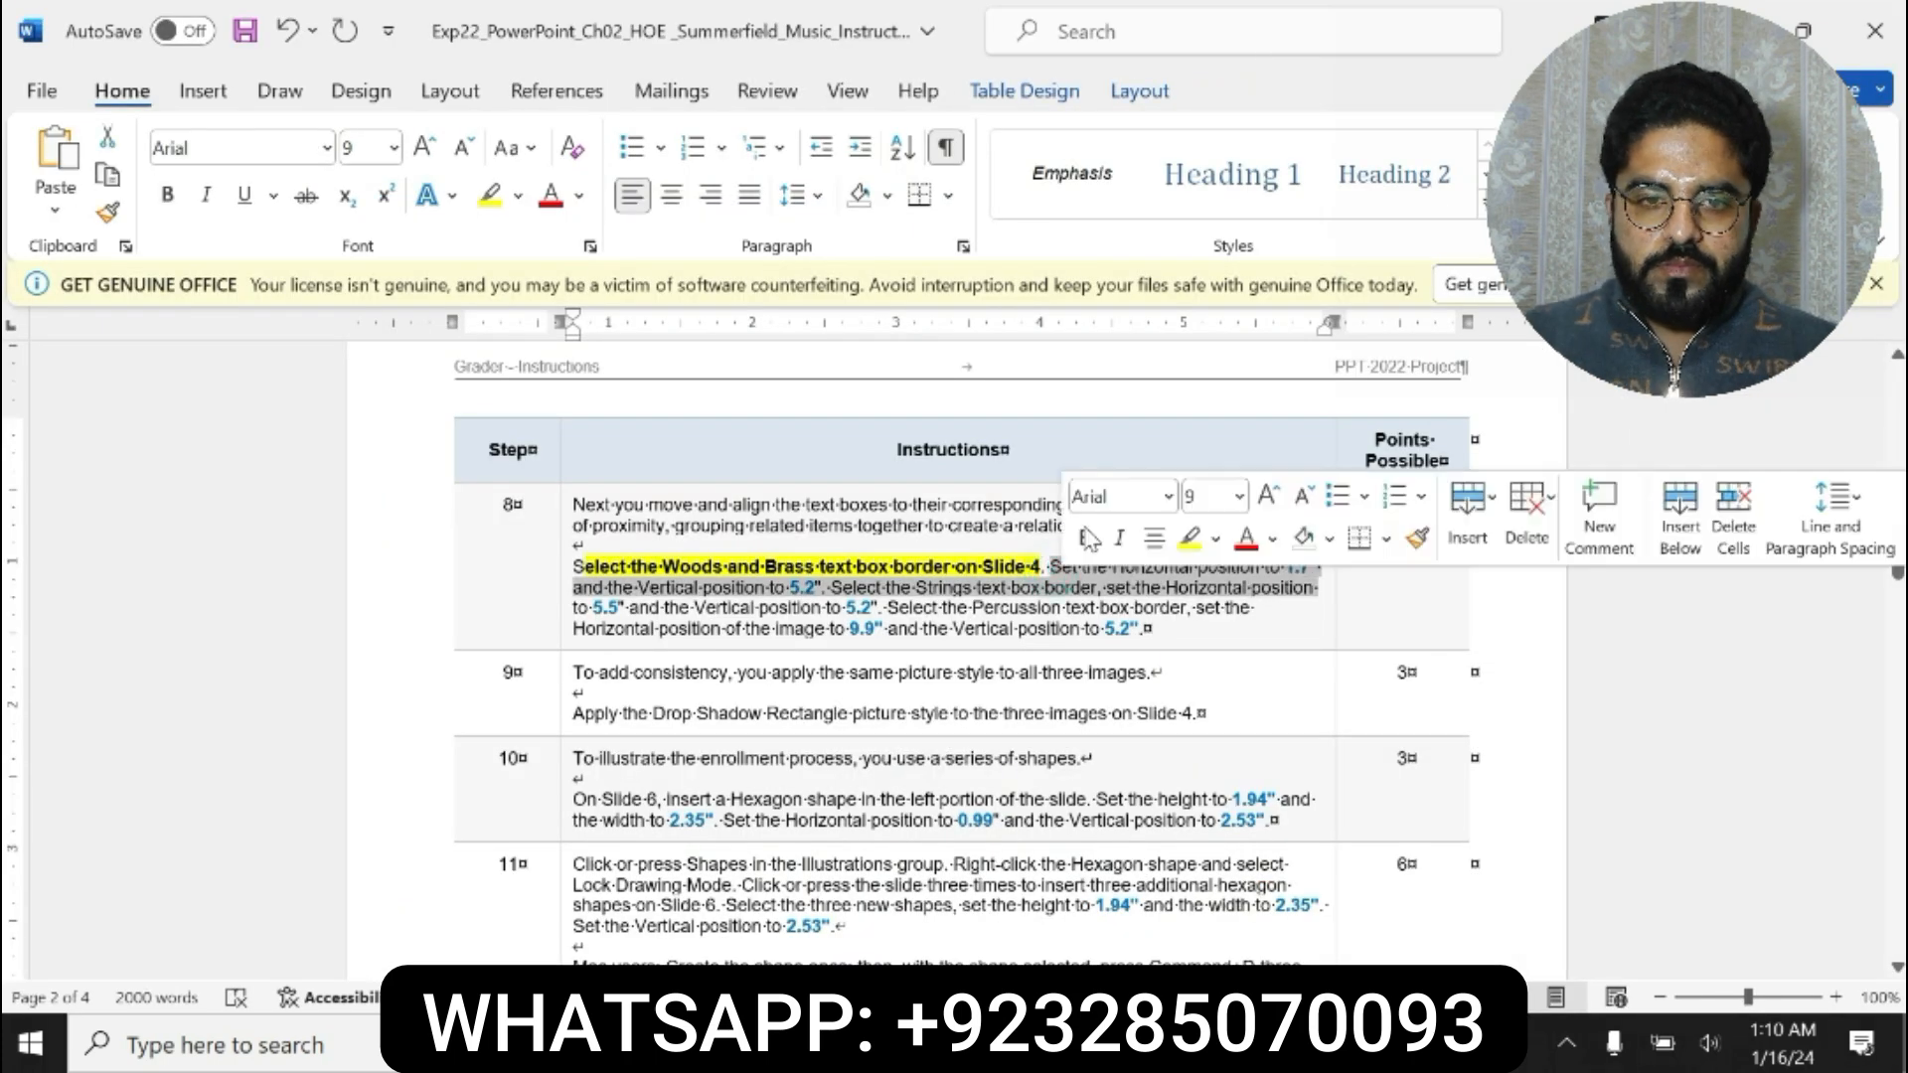
{"action": "left_click", "coordinate": [1084, 537]}
{"action": "left_click", "coordinate": [1188, 539]}
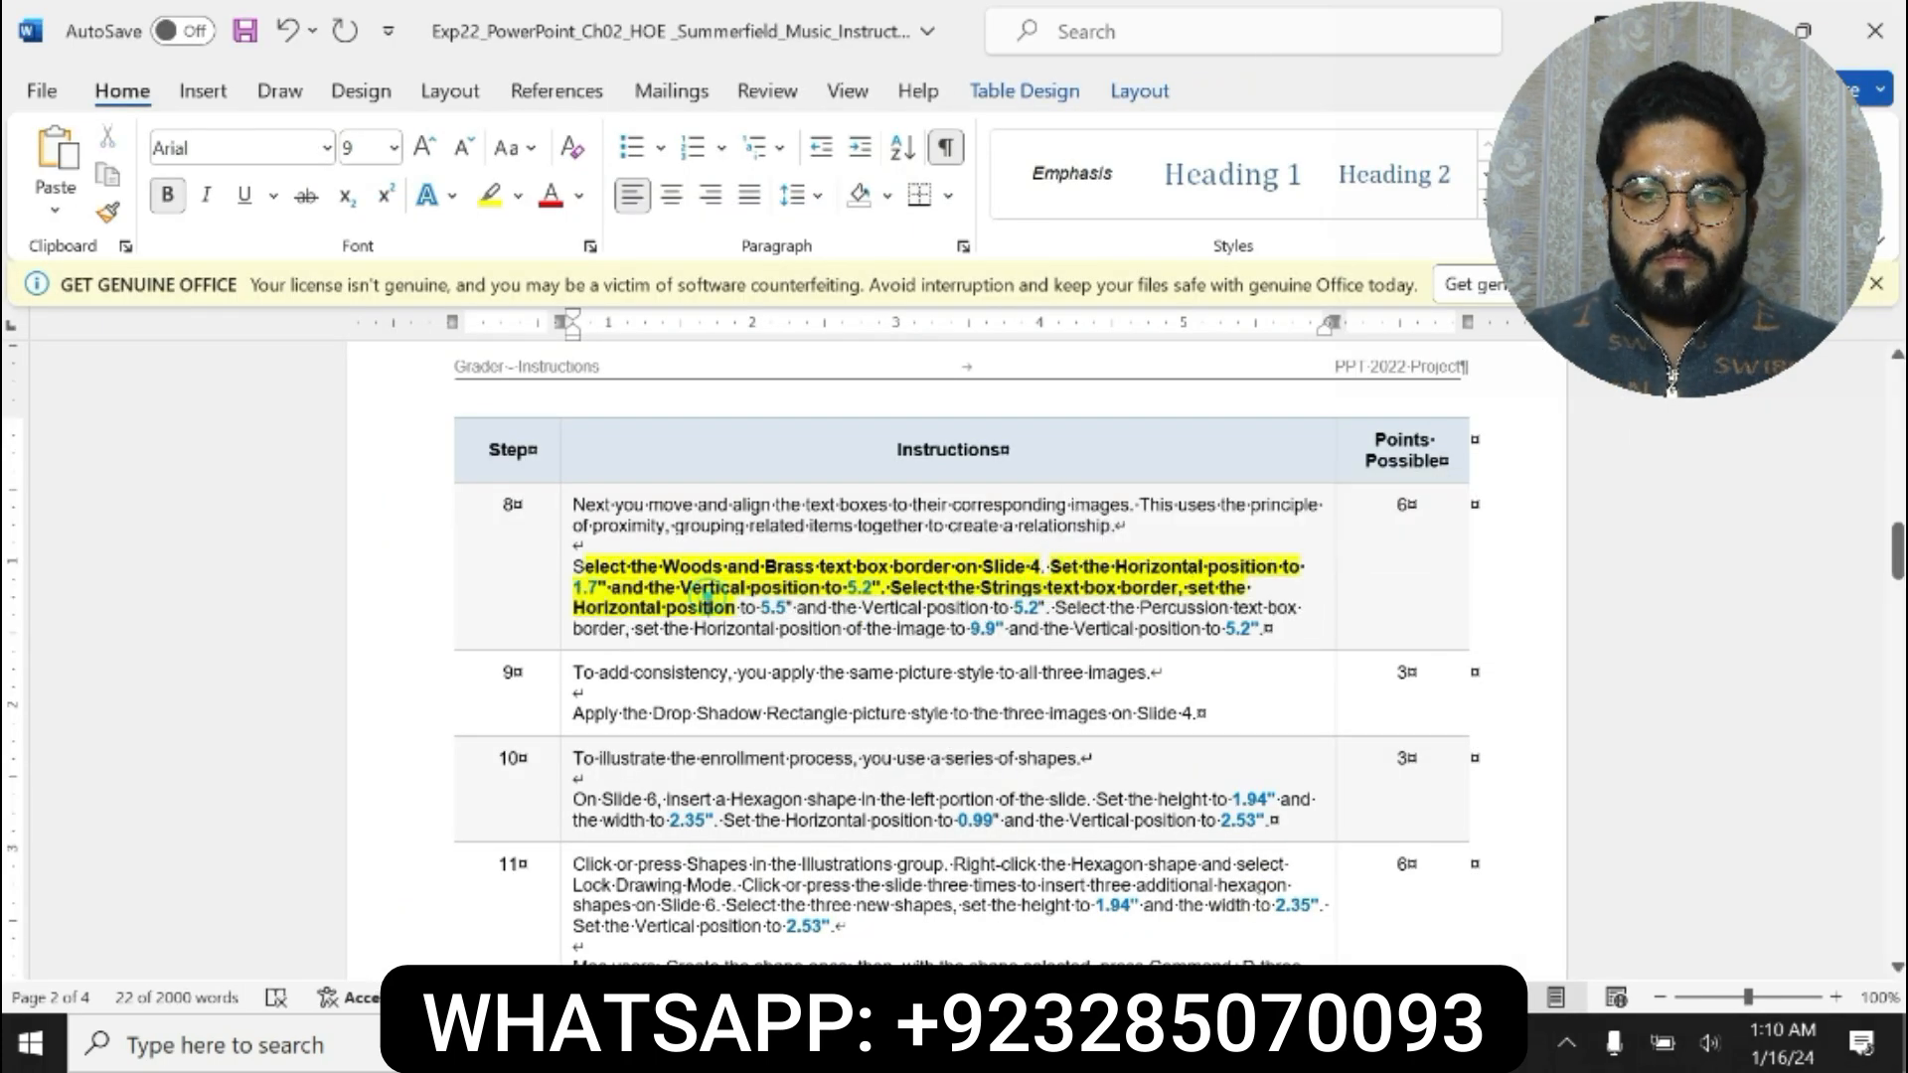
{"action": "left_click", "coordinate": [732, 608]}
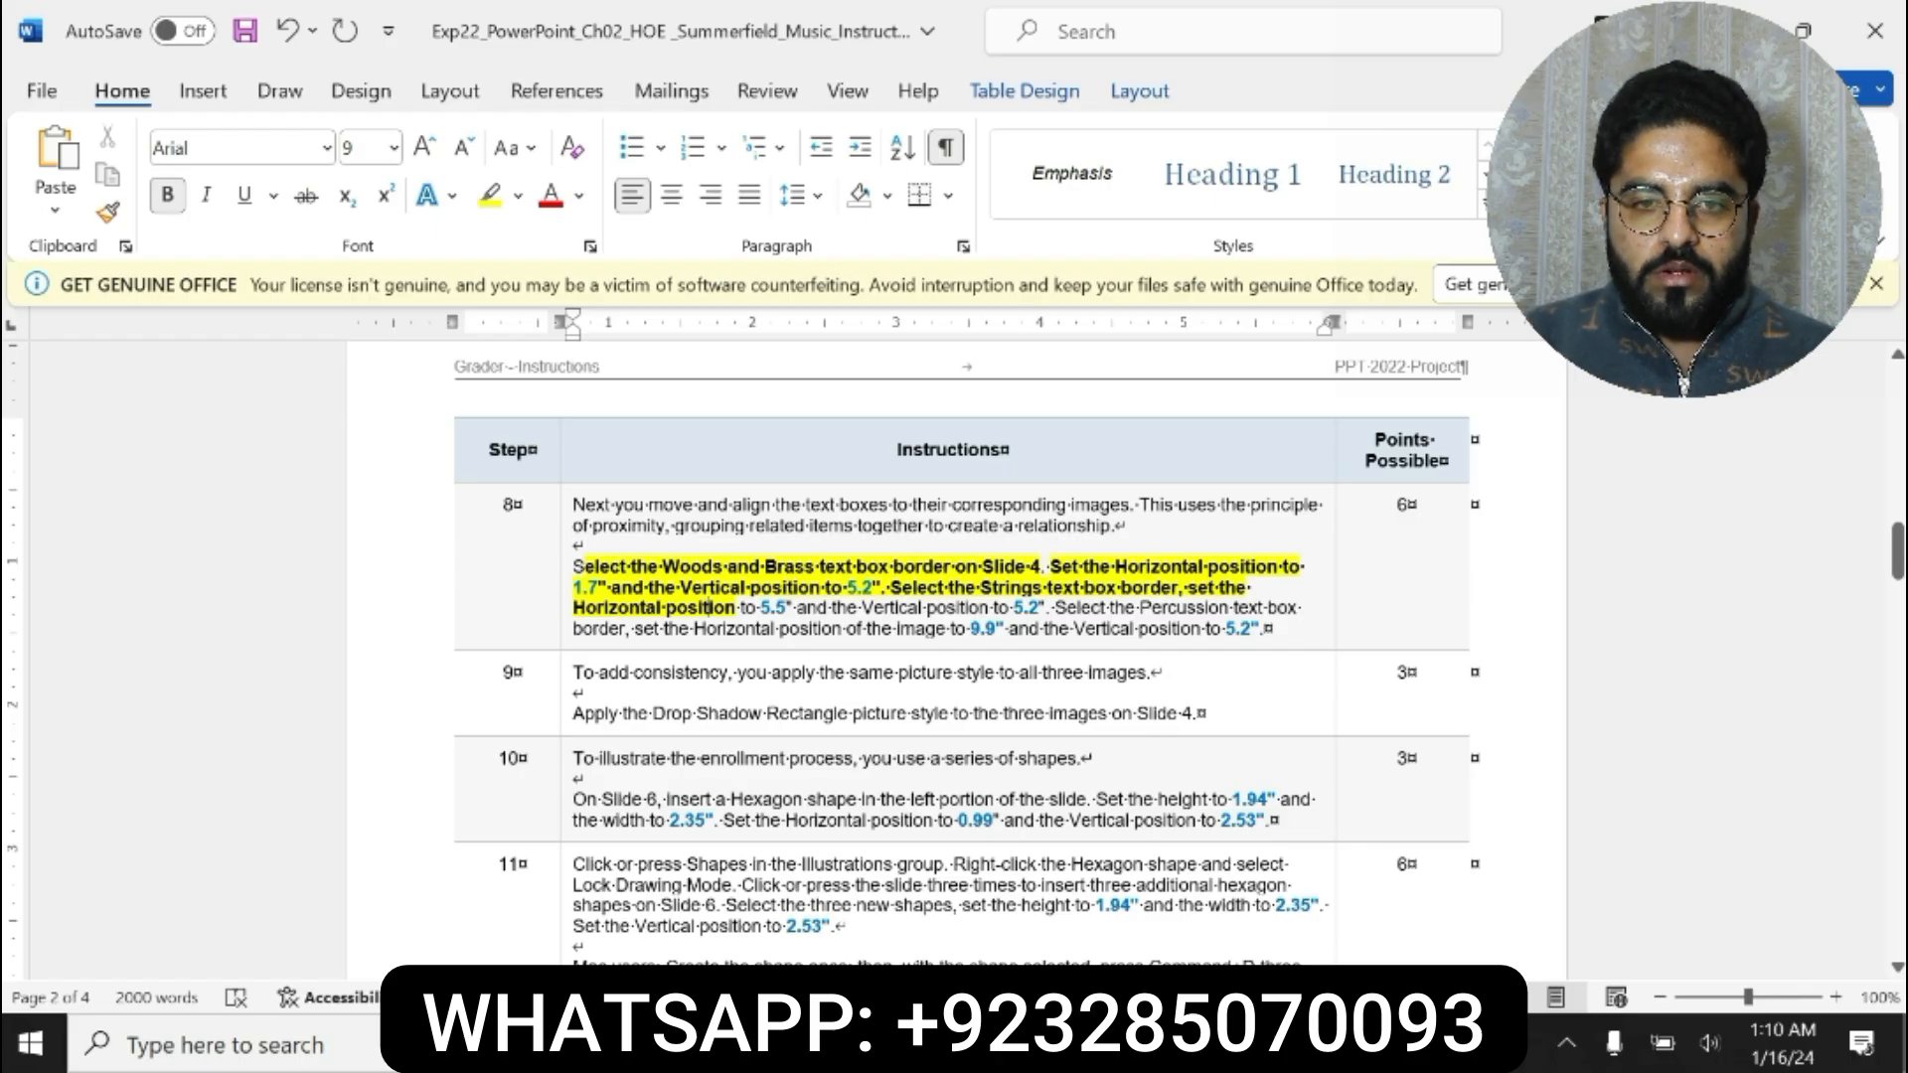
{"action": "left_click_drag", "start_coordinate": [885, 586], "coordinate": [1268, 608]}
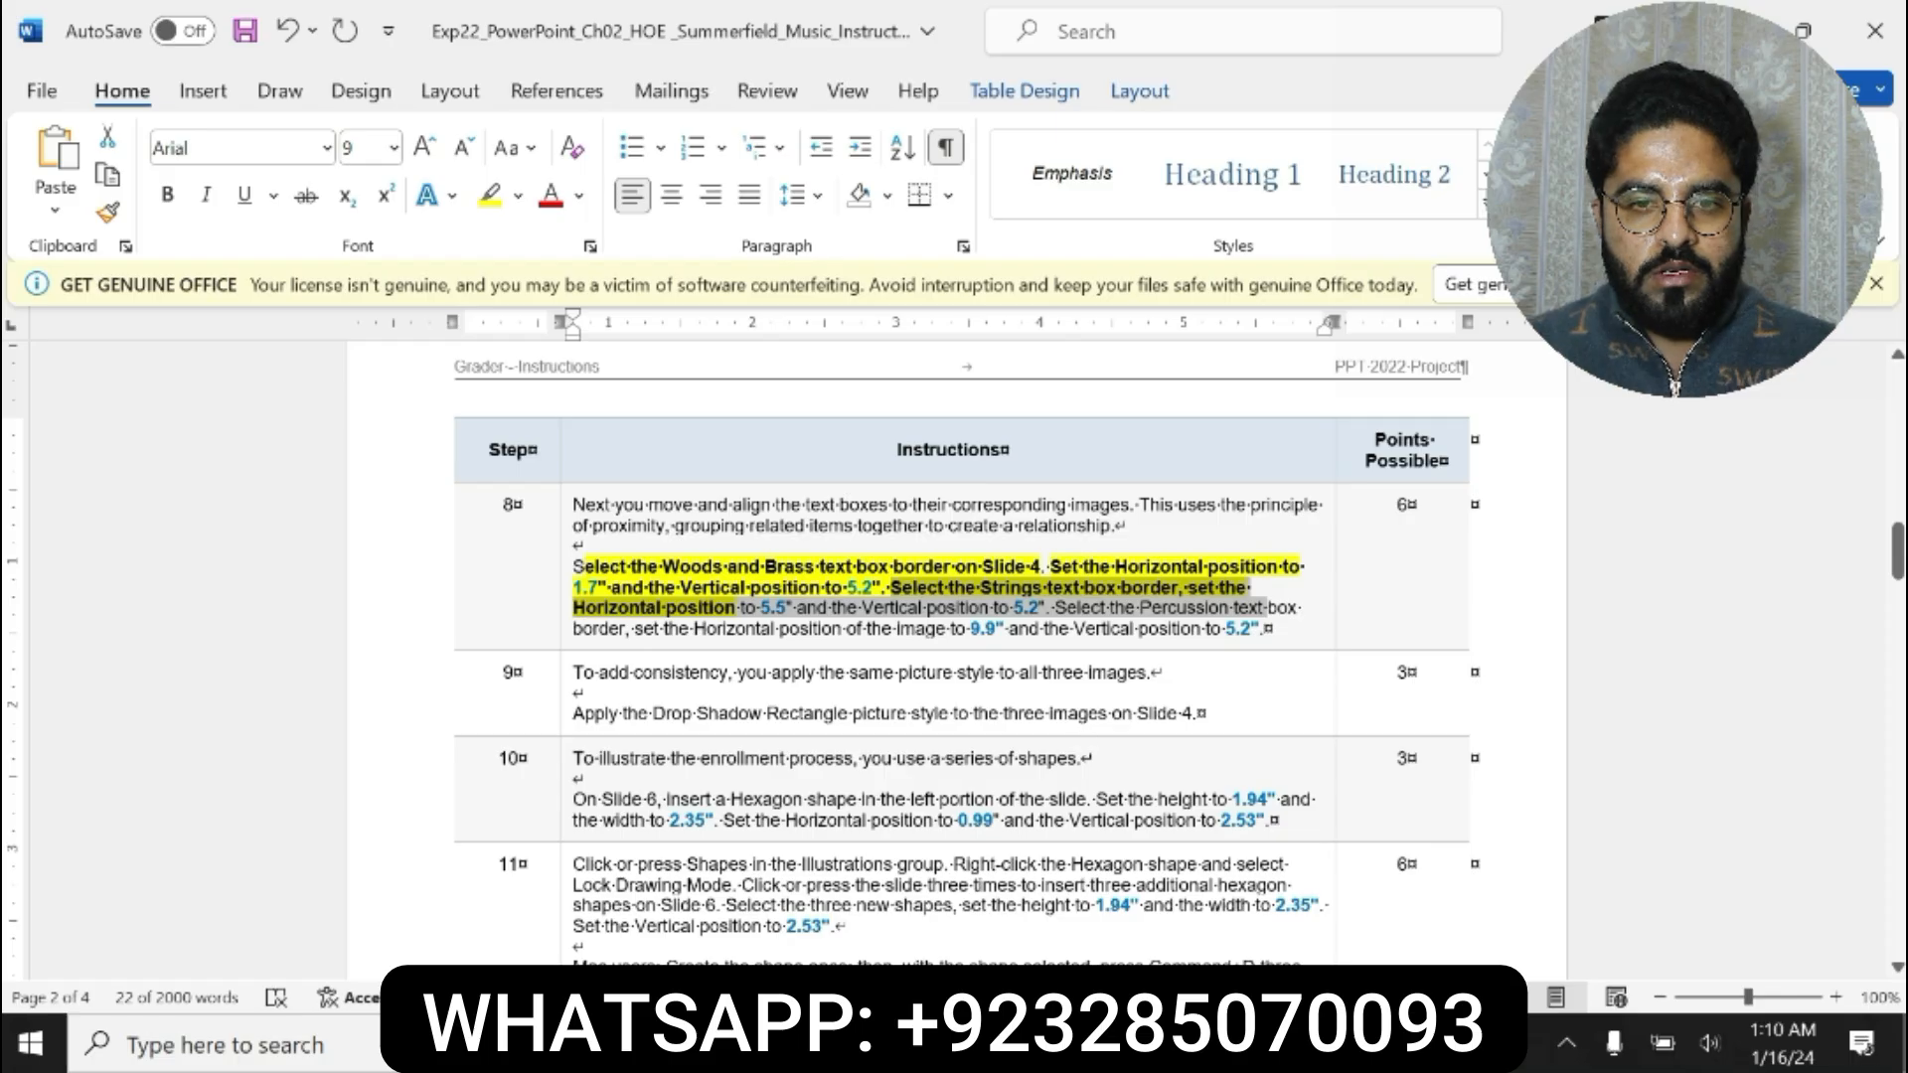
- Switch to PowerPoint and set the Strings image's horizontal position to 5.5"
{"action": "key", "text": "alt+Tab"}
{"action": "left_click", "coordinate": [987, 610]}
{"action": "double_click", "coordinate": [1804, 763]}
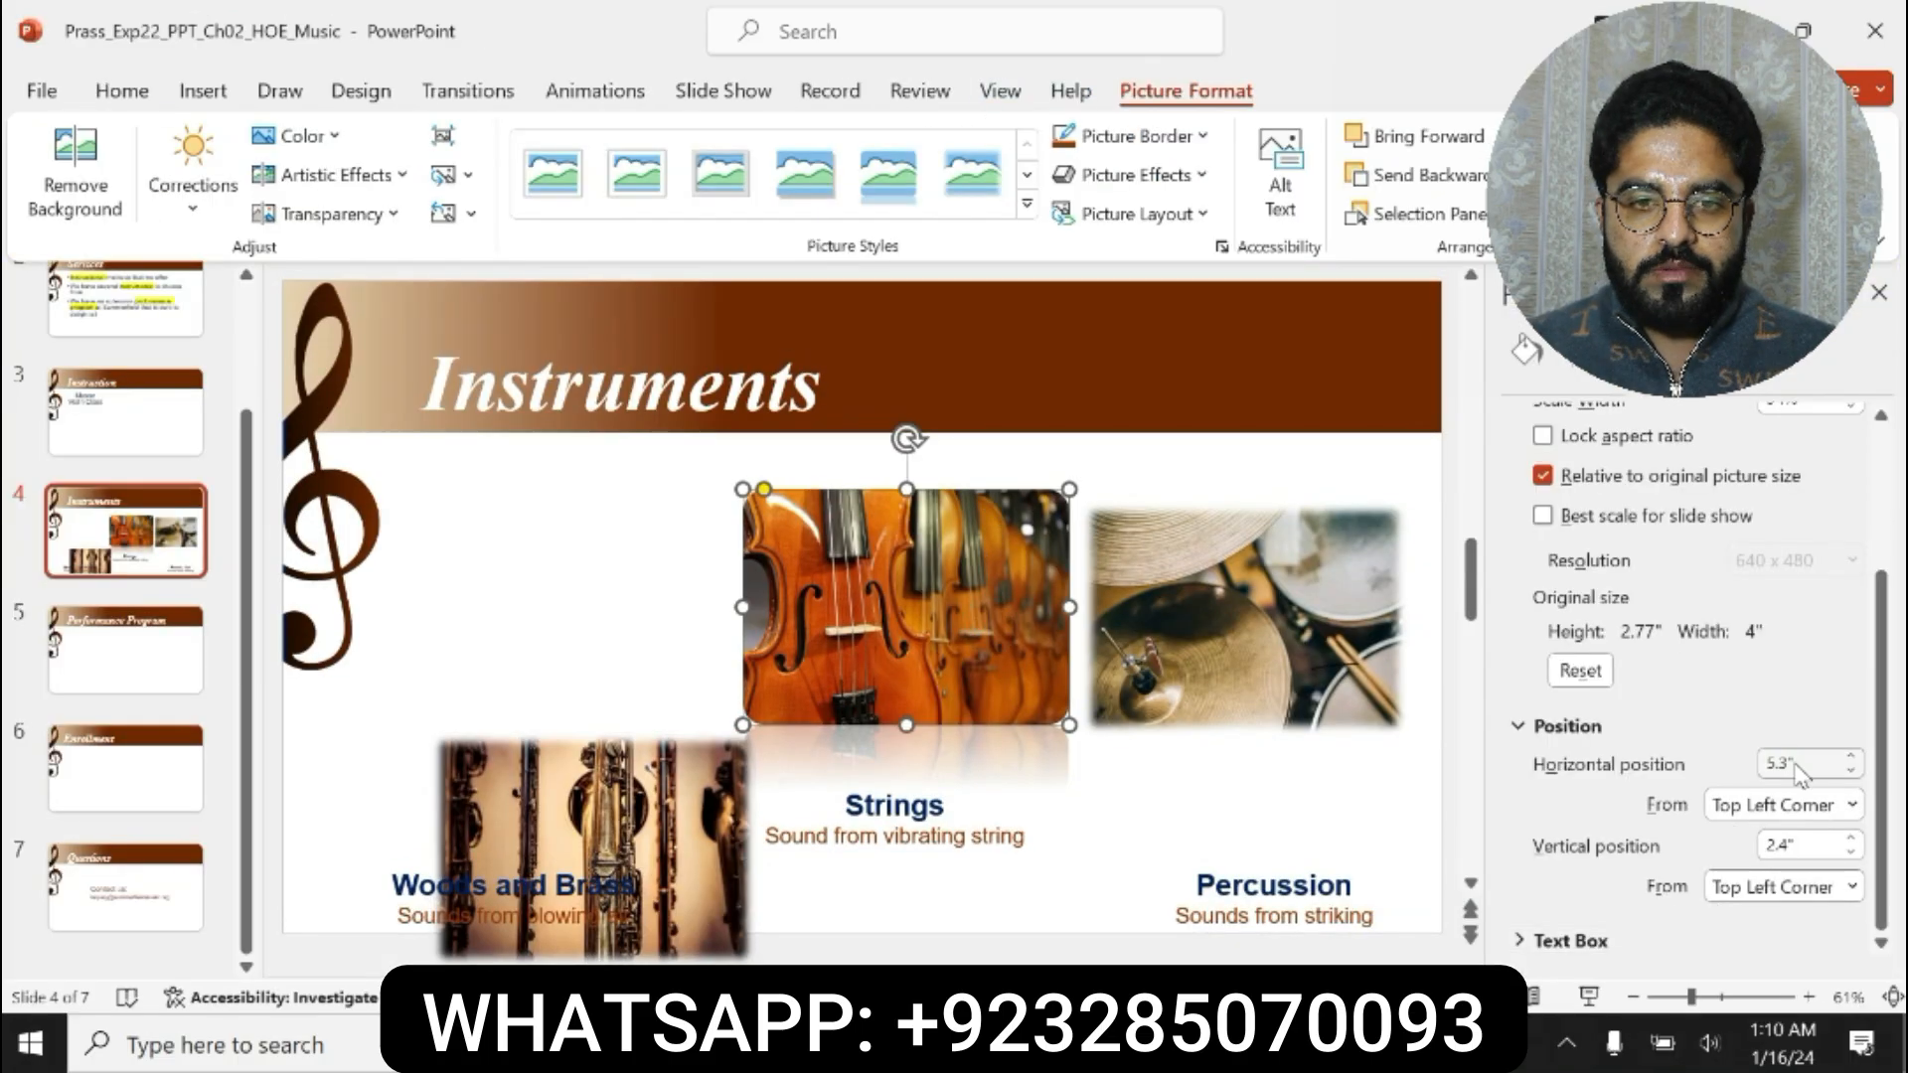
{"action": "type", "text": "5.5"}
{"action": "key", "text": "Return"}
- Set the Strings image's vertical position to 5.2"
{"action": "left_click", "coordinate": [1813, 844]}
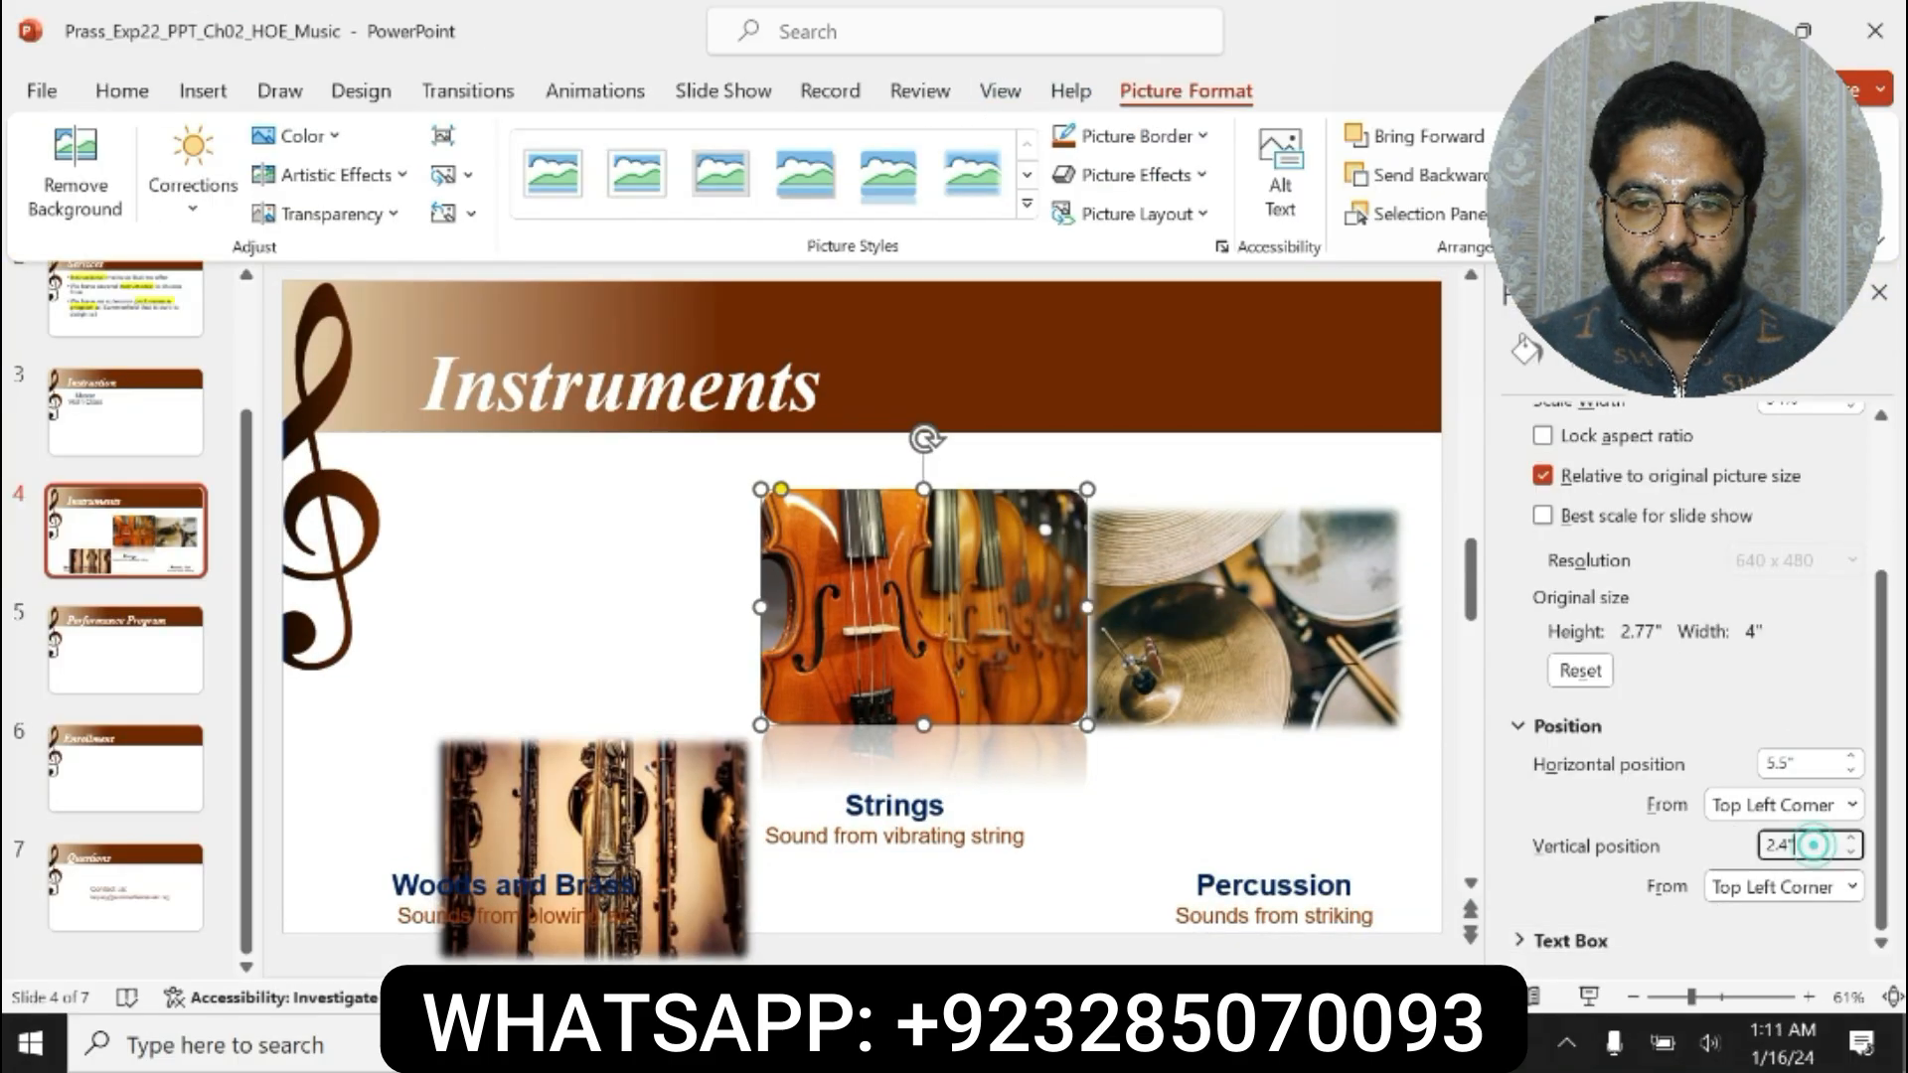
{"action": "key", "text": "BackSpace"}
{"action": "key", "text": "BackSpace"}
{"action": "key", "text": "BackSpace"}
{"action": "key", "text": "BackSpace"}
{"action": "type", "text": "5.2"}
{"action": "key", "text": "Return"}
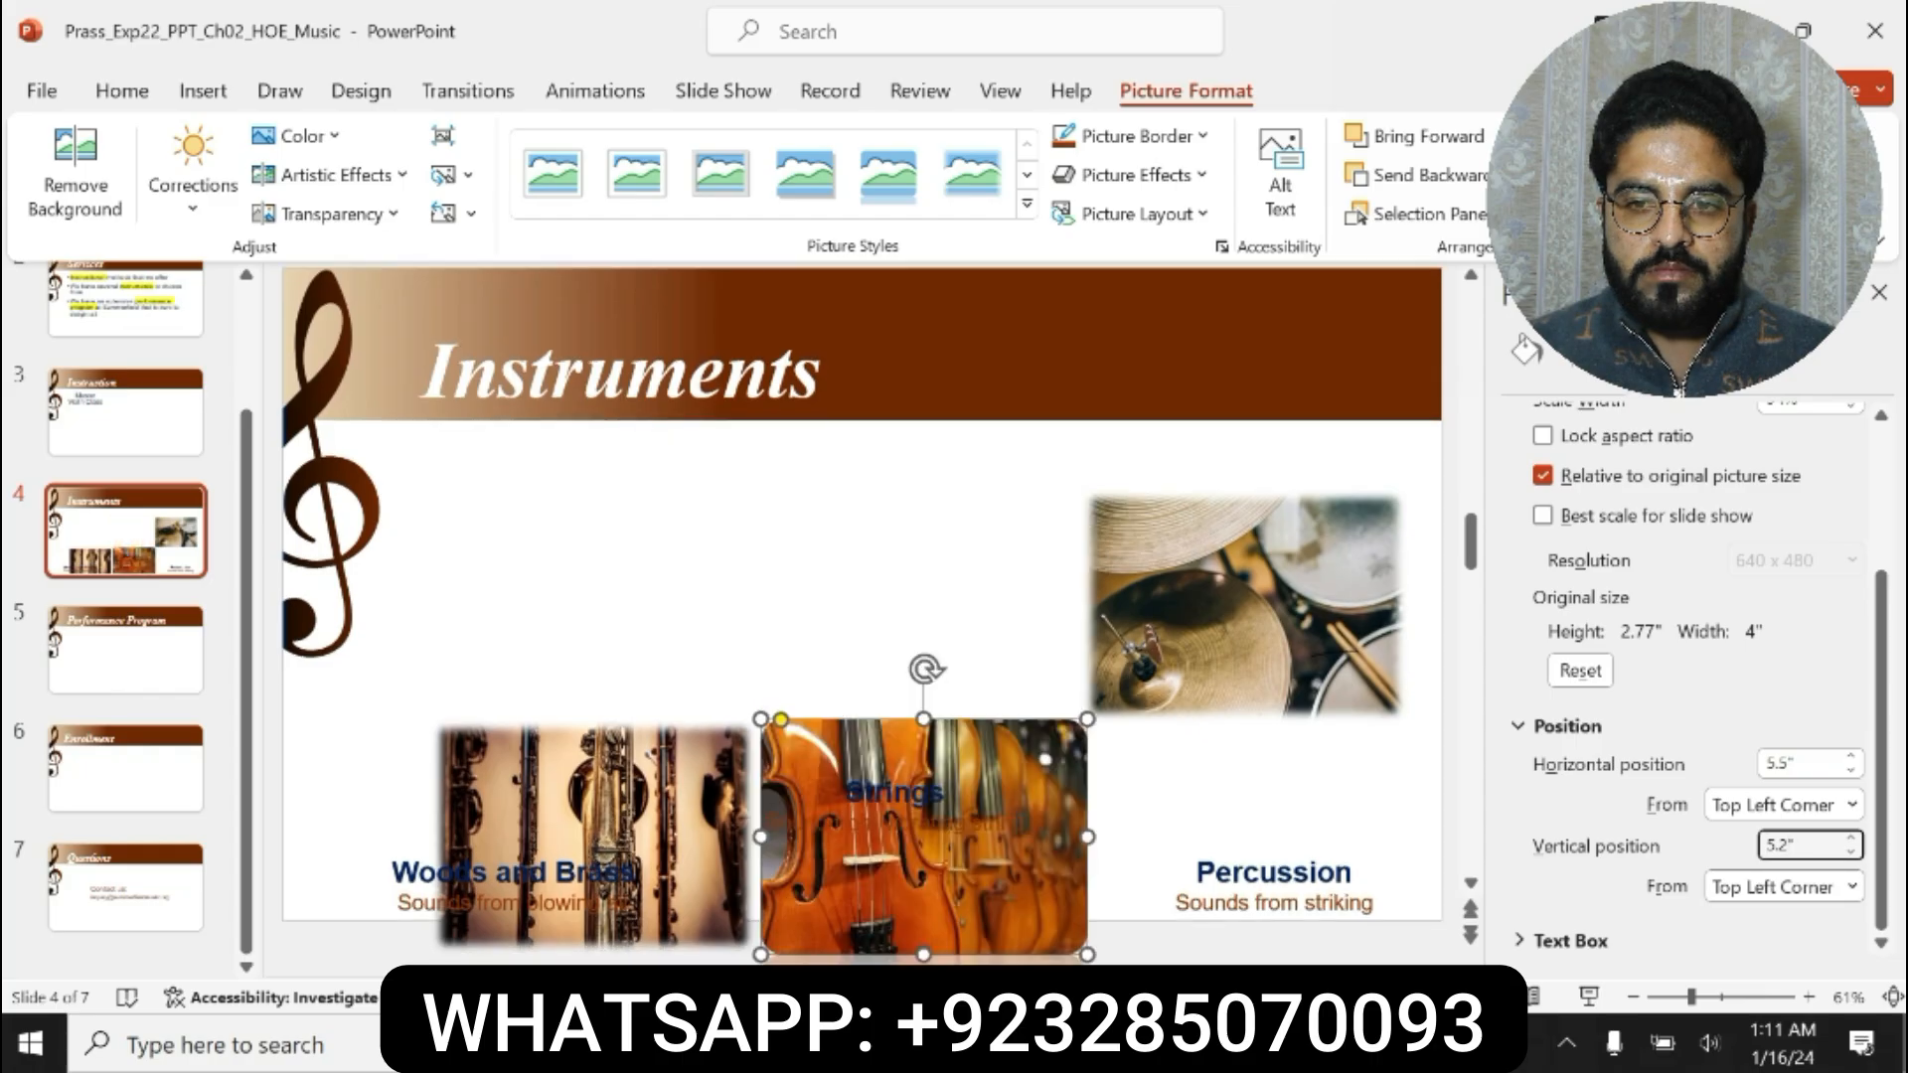
- Switch to Word and try to highlight the Percussion positioning instruction in step 8
{"action": "key", "text": "alt+Tab"}
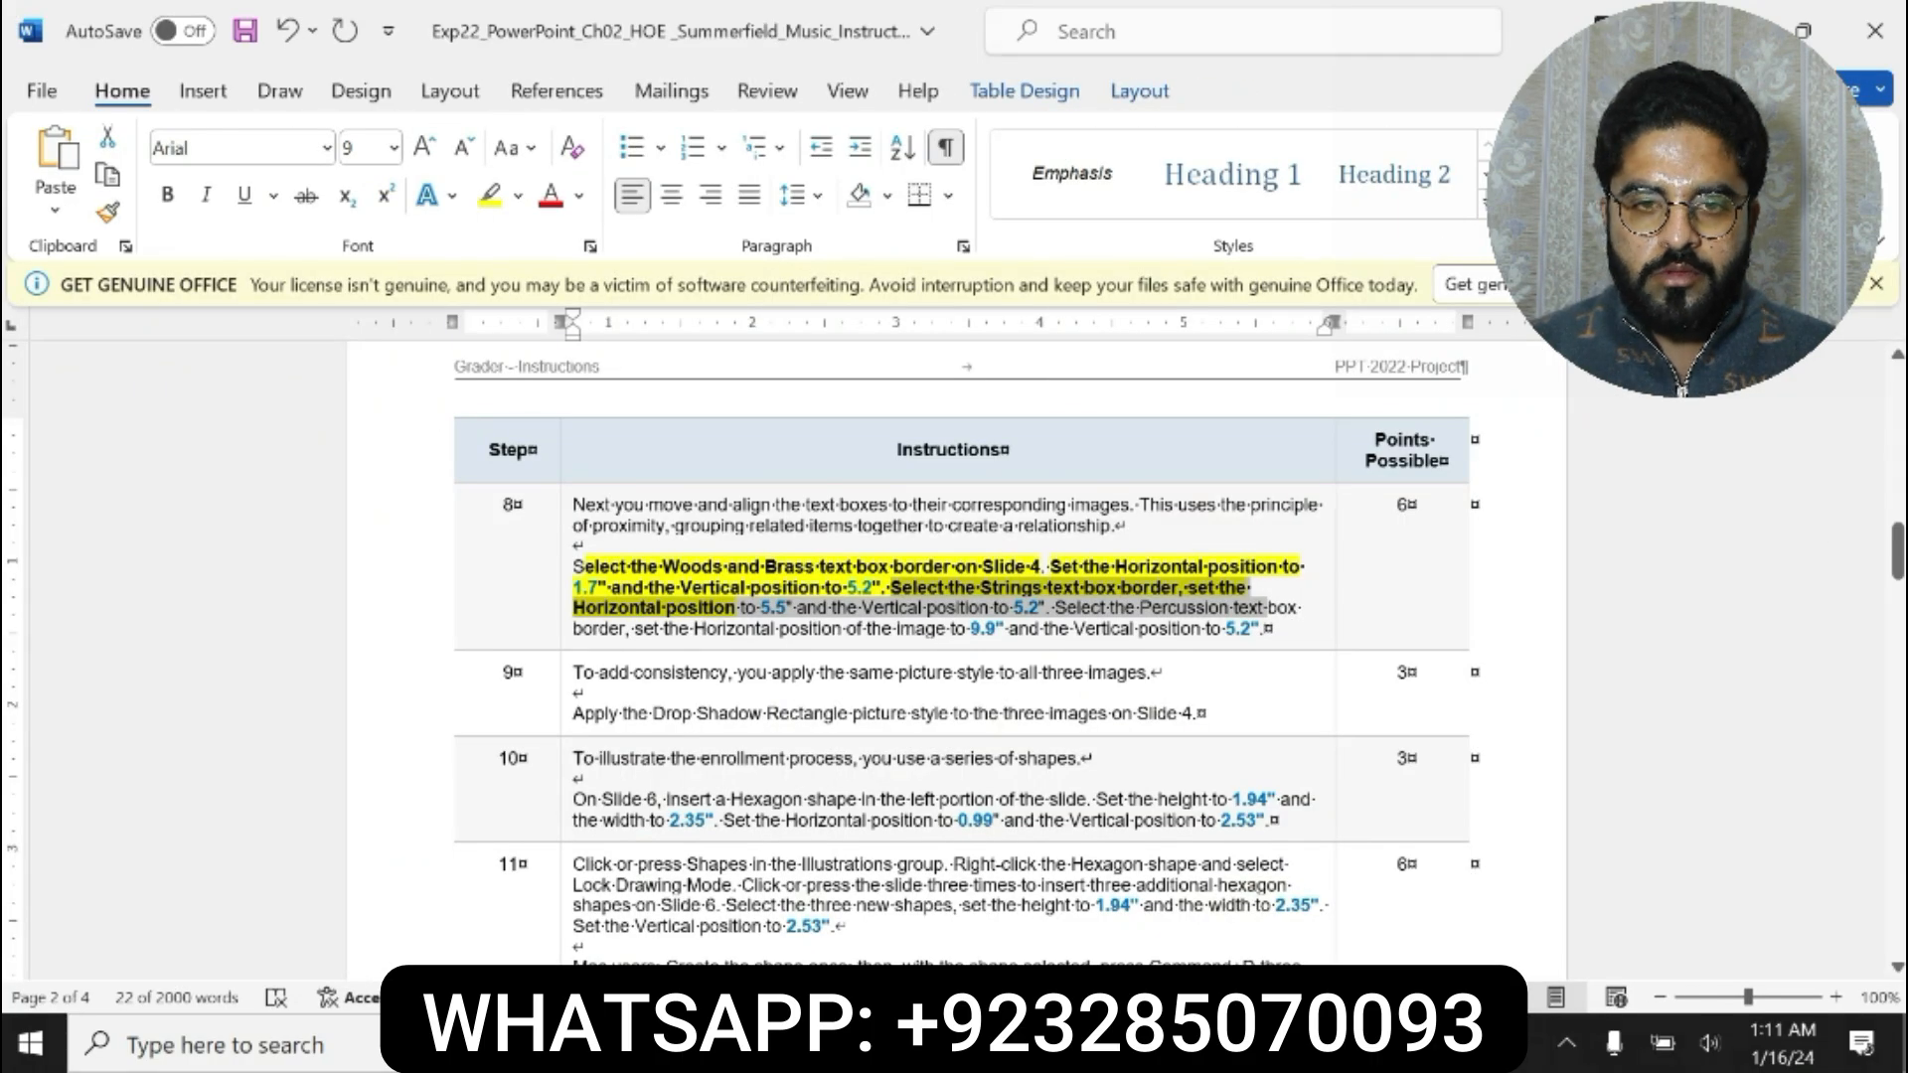
{"action": "left_click_drag", "start_coordinate": [1267, 608], "coordinate": [1232, 668]}
{"action": "left_click", "coordinate": [1201, 629]}
{"action": "left_click_drag", "start_coordinate": [704, 629], "coordinate": [1282, 628]}
{"action": "left_click", "coordinate": [1564, 1042]}
{"action": "mouse_move", "coordinate": [926, 610]}
{"action": "left_mouse_down"}
{"action": "mouse_move", "coordinate": [761, 626]}
{"action": "mouse_move", "coordinate": [1288, 629]}
{"action": "left_mouse_up"}
{"action": "left_click", "coordinate": [1190, 593]}
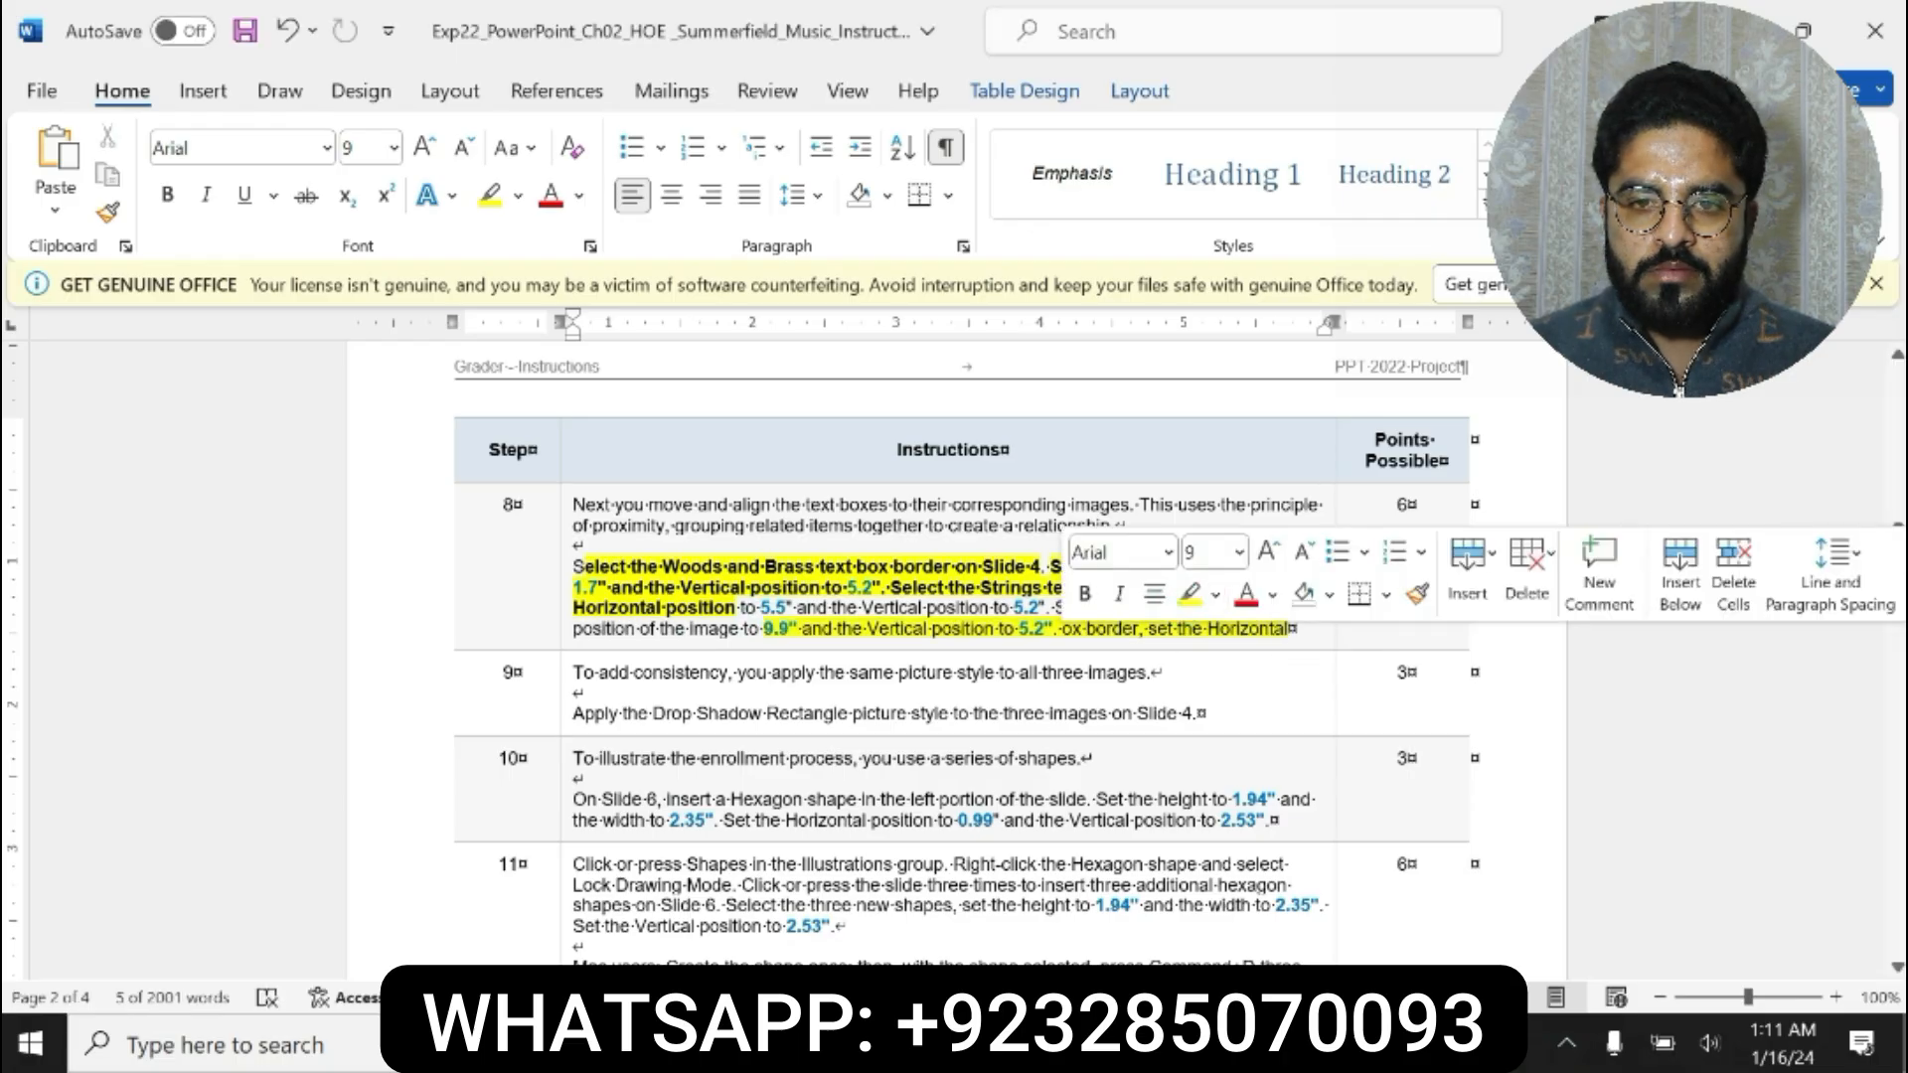
- Switch to PowerPoint and set the Percussion image's horizontal position to 9.9"
{"action": "key", "text": "alt+Tab"}
{"action": "left_click", "coordinate": [1199, 580]}
{"action": "left_click", "coordinate": [1803, 763]}
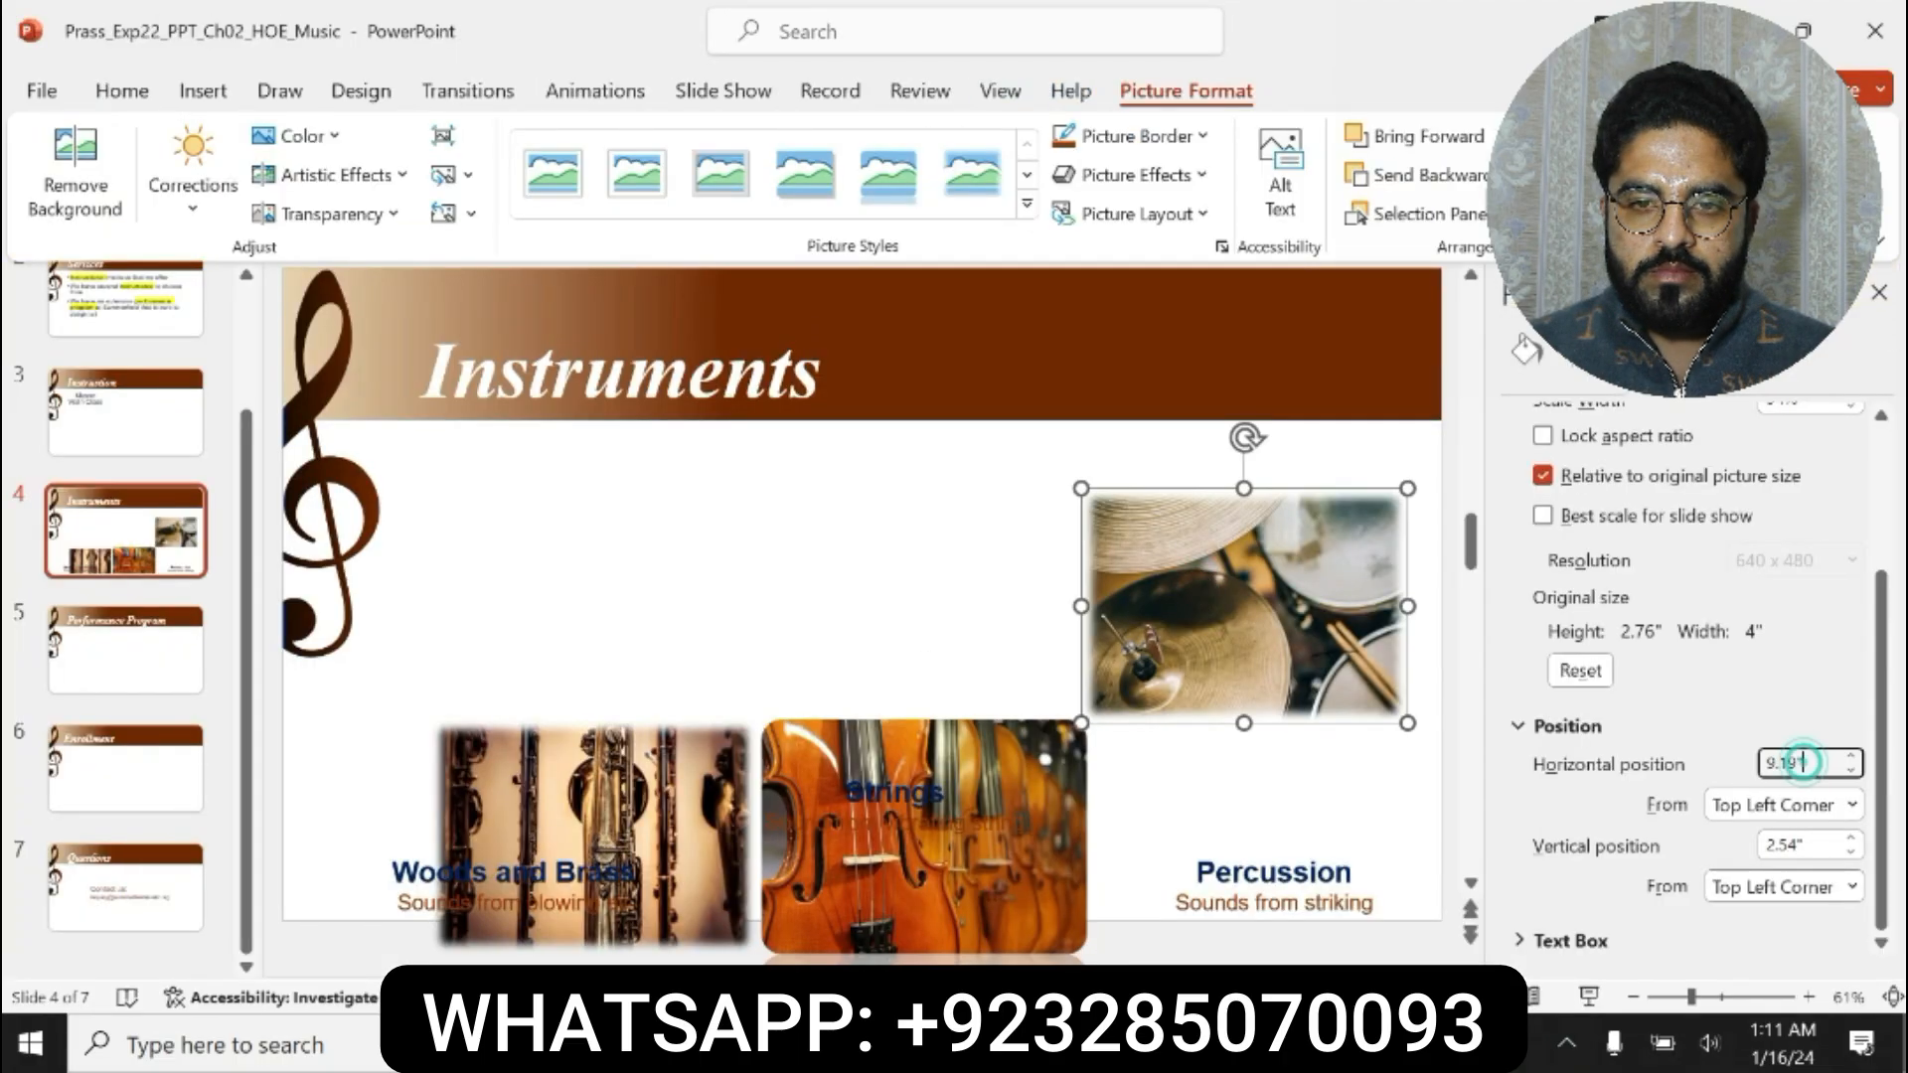
{"action": "key", "text": "BackSpace"}
{"action": "key", "text": "BackSpace"}
{"action": "key", "text": "Return"}
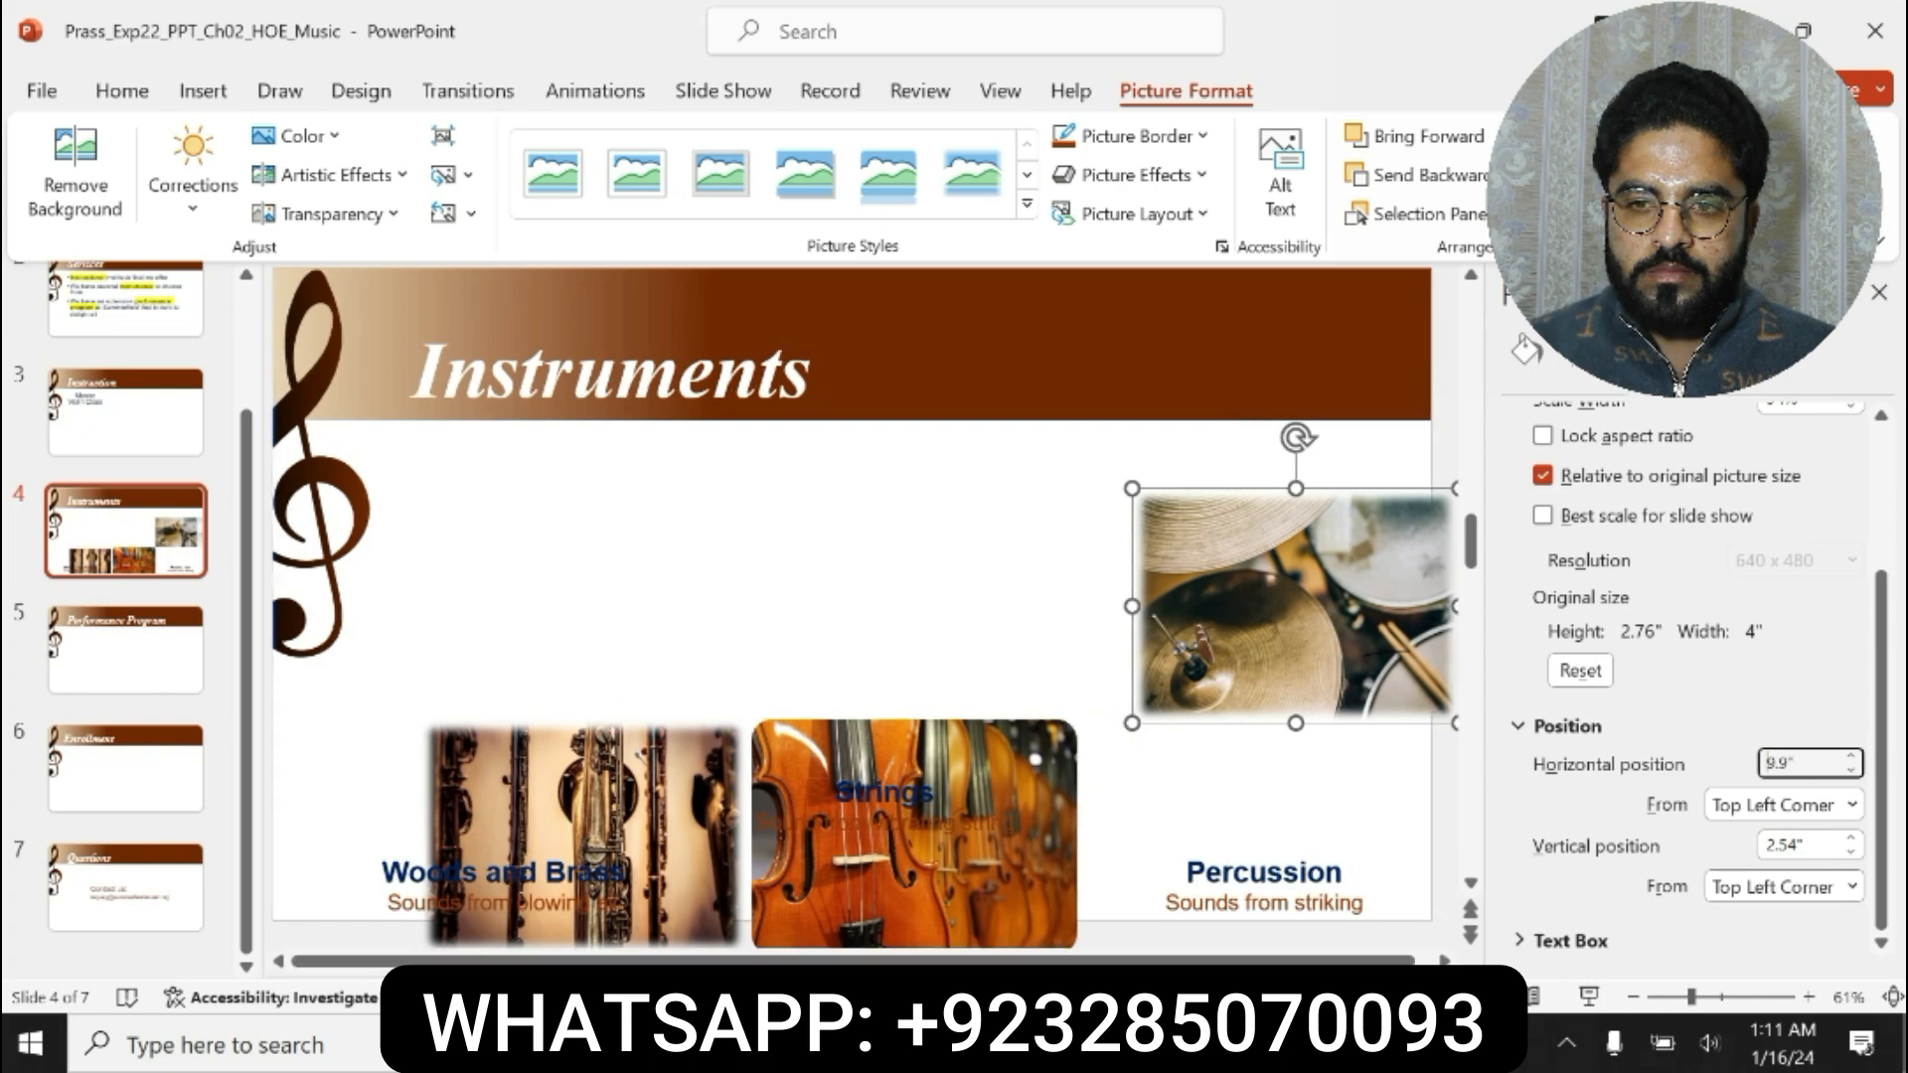
- Set the Percussion image's vertical position to 5.2"
{"action": "left_click", "coordinate": [1809, 845]}
{"action": "key", "text": "BackSpace"}
{"action": "key", "text": "BackSpace"}
{"action": "key", "text": "BackSpace"}
{"action": "key", "text": "BackSpace"}
{"action": "key", "text": "BackSpace"}
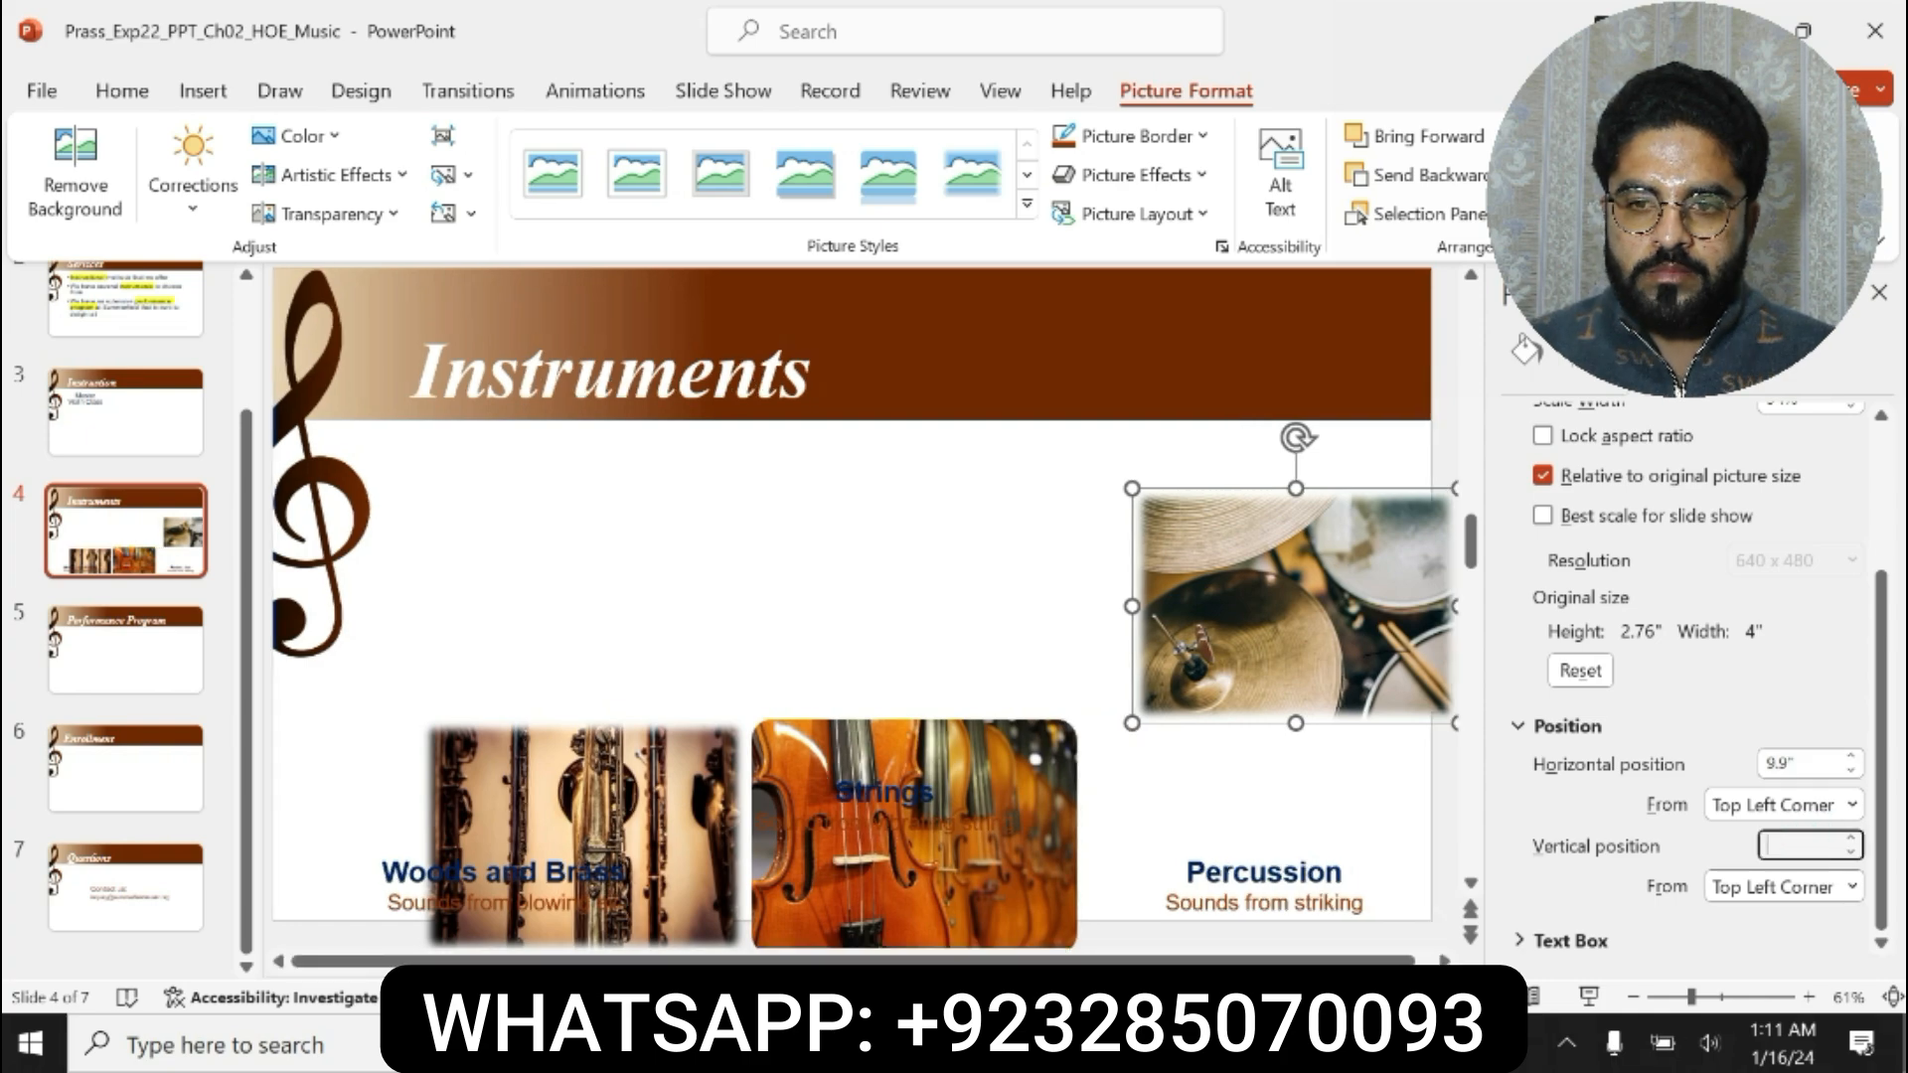
{"action": "type", "text": "5.2"}
{"action": "key", "text": "Return"}
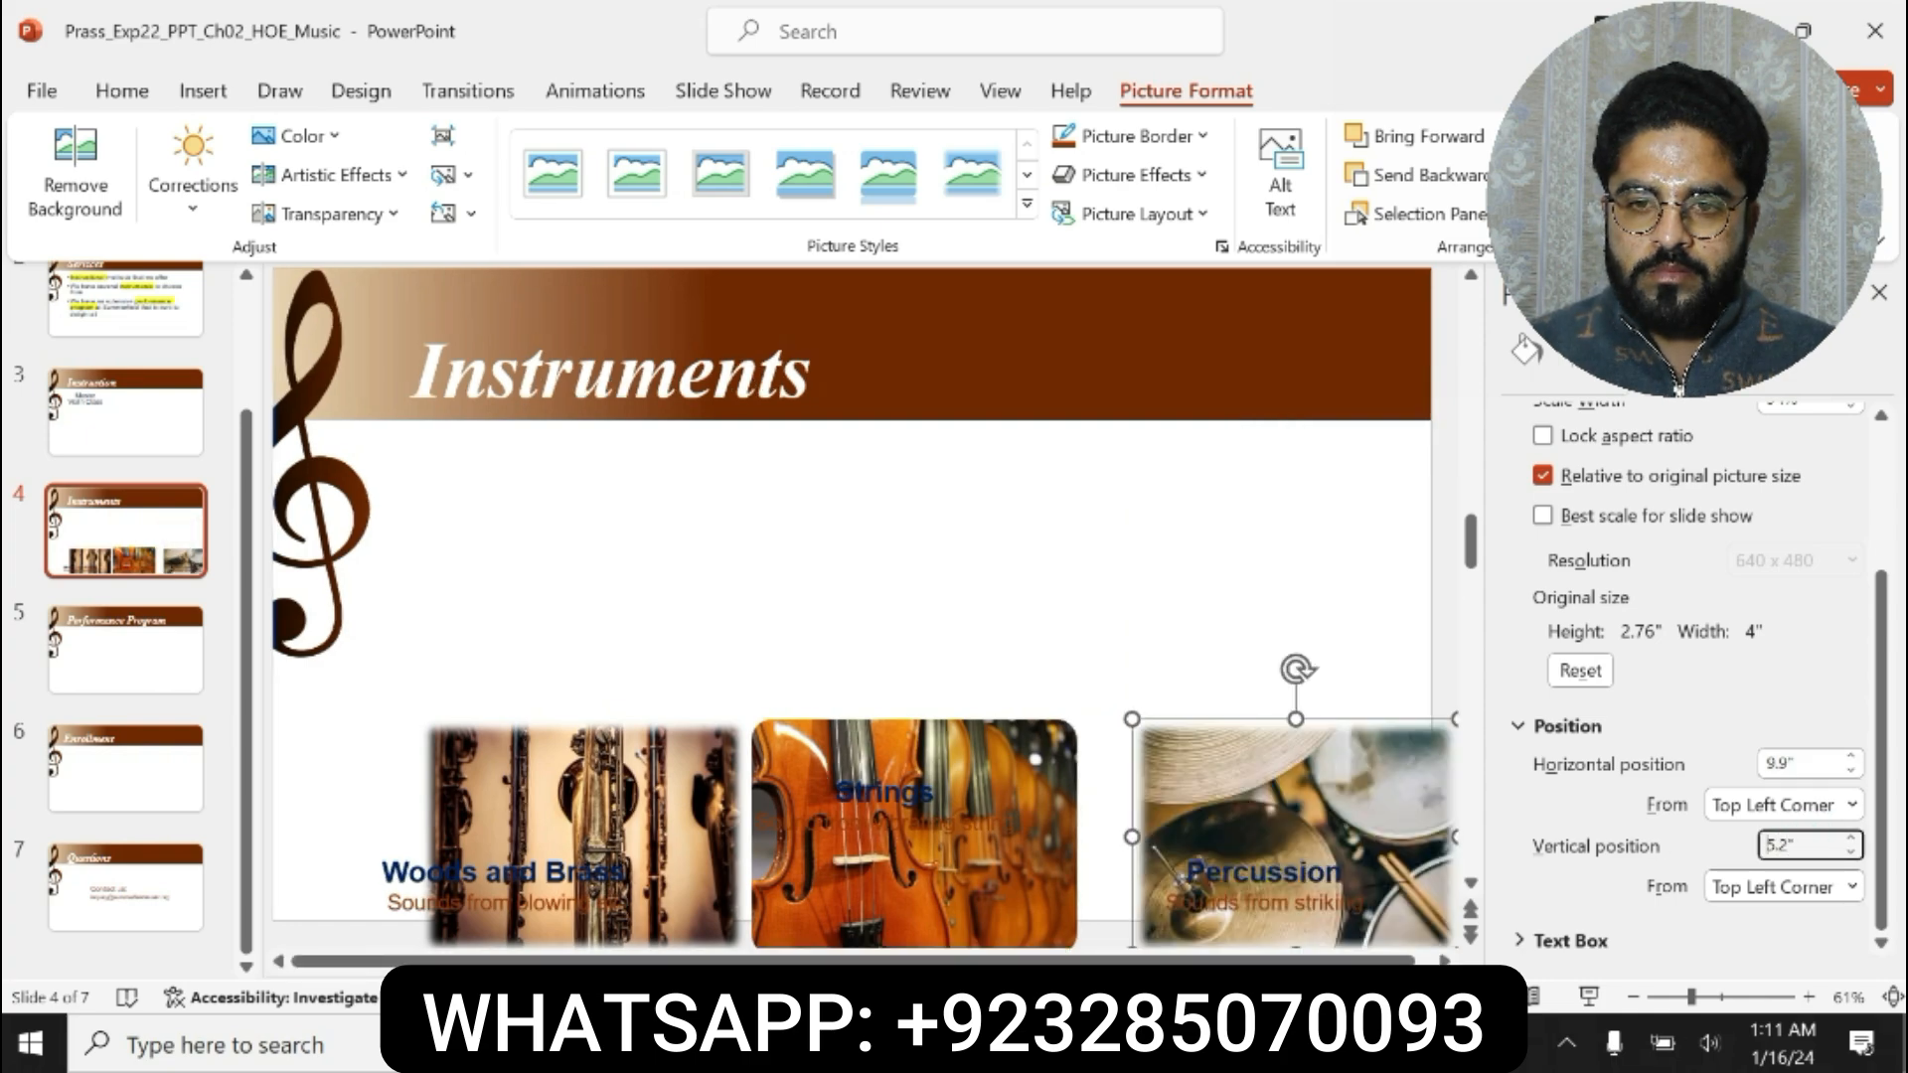
- Switch to Word and undo the highlighting and text edits made in the step 8 instructions
{"action": "key", "text": "alt+Tab"}
{"action": "key", "text": "ctrl+z"}
{"action": "key", "text": "ctrl+z"}
{"action": "key", "text": "ctrl+z"}
{"action": "key", "text": "ctrl+z"}
{"action": "key", "text": "ctrl+z"}
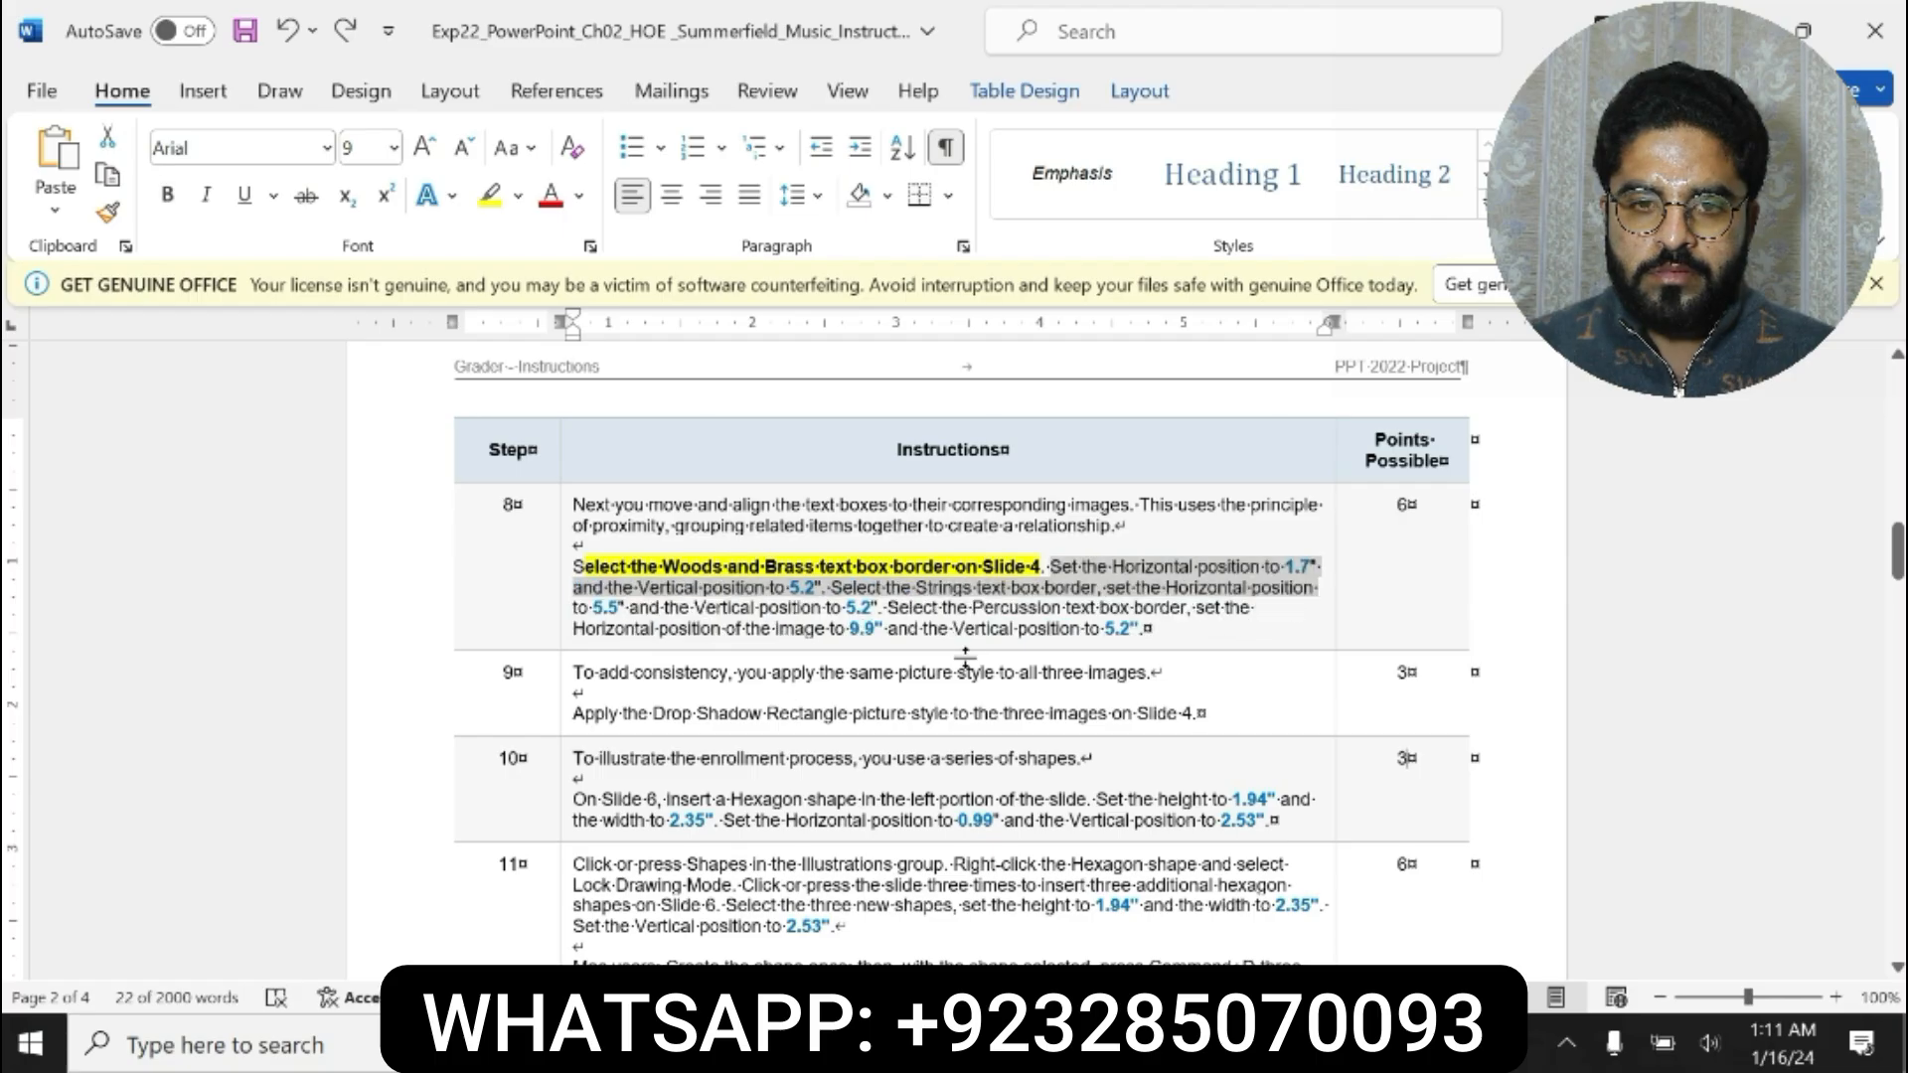
- Bold and highlight the step 9 instructions about the picture style
{"action": "left_click_drag", "start_coordinate": [572, 673], "coordinate": [1247, 713]}
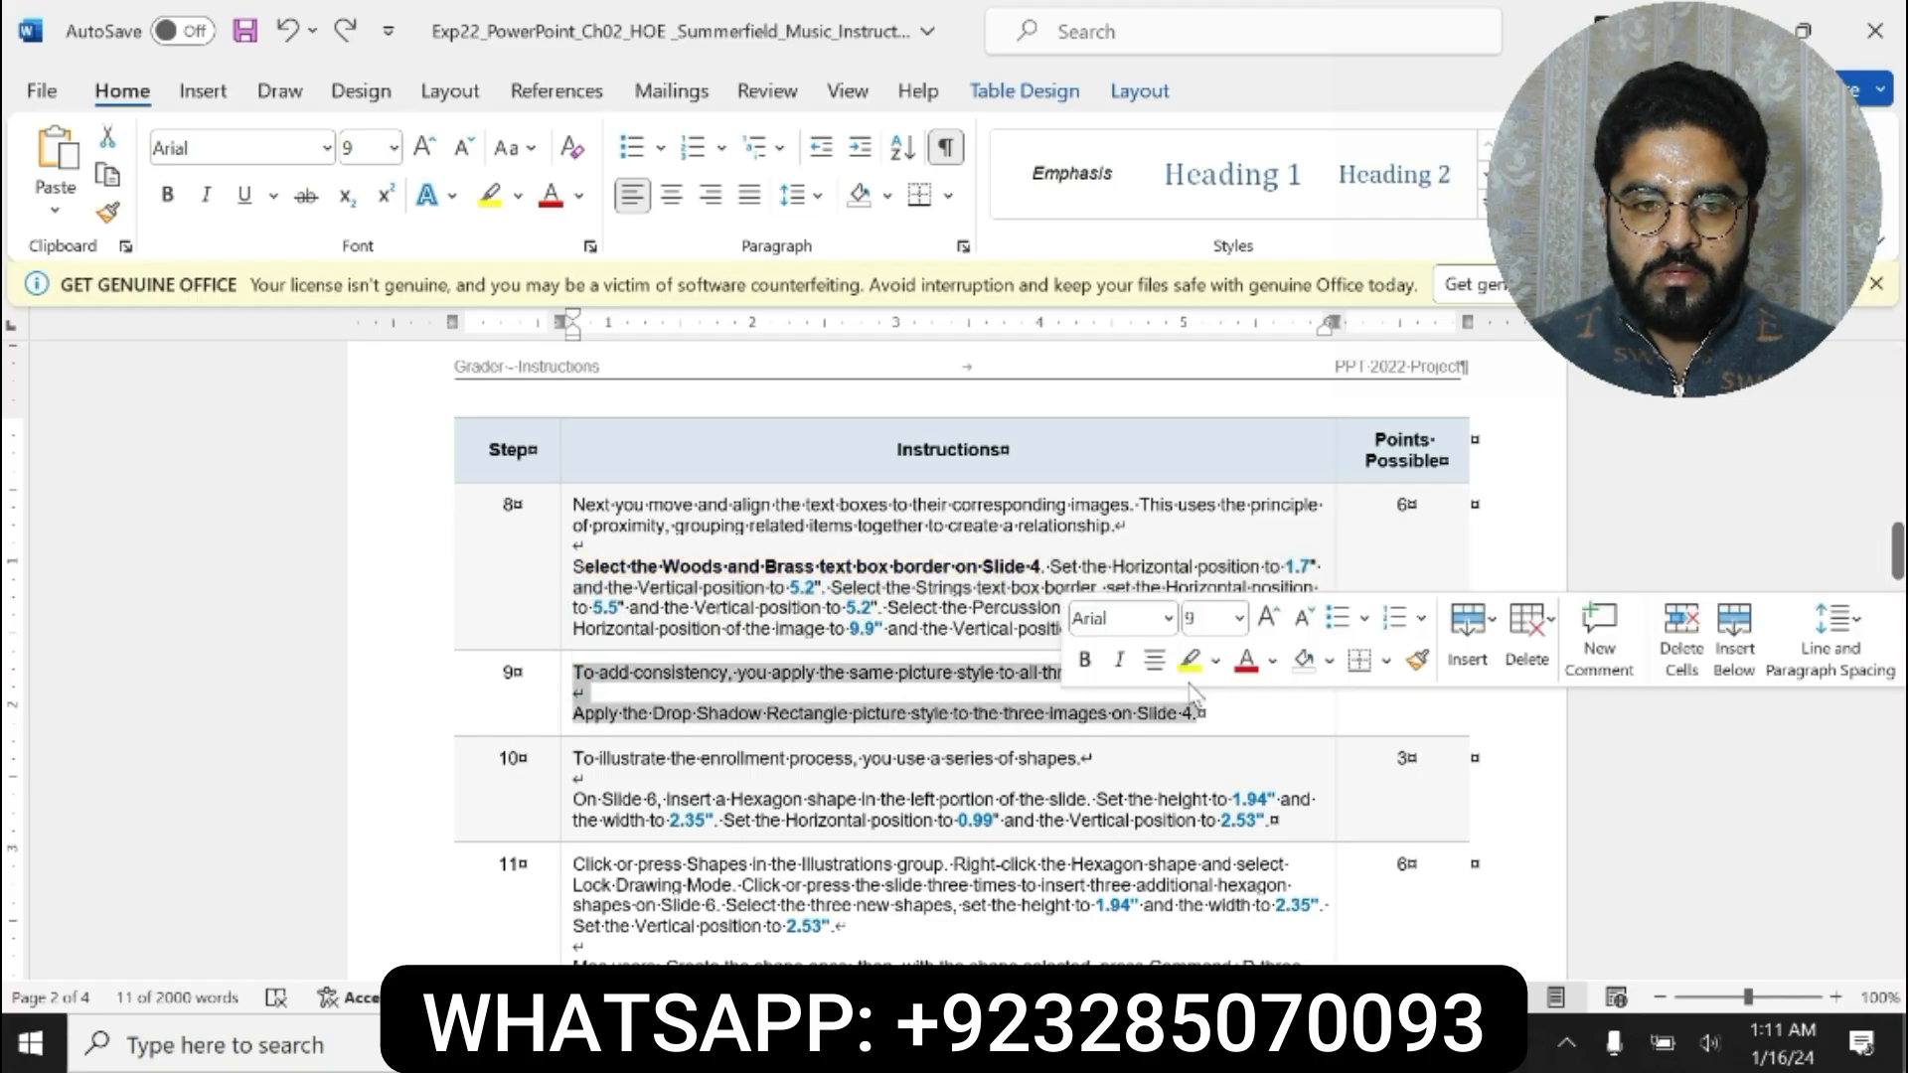
{"action": "left_click", "coordinate": [1085, 659]}
{"action": "left_click", "coordinate": [1188, 660]}
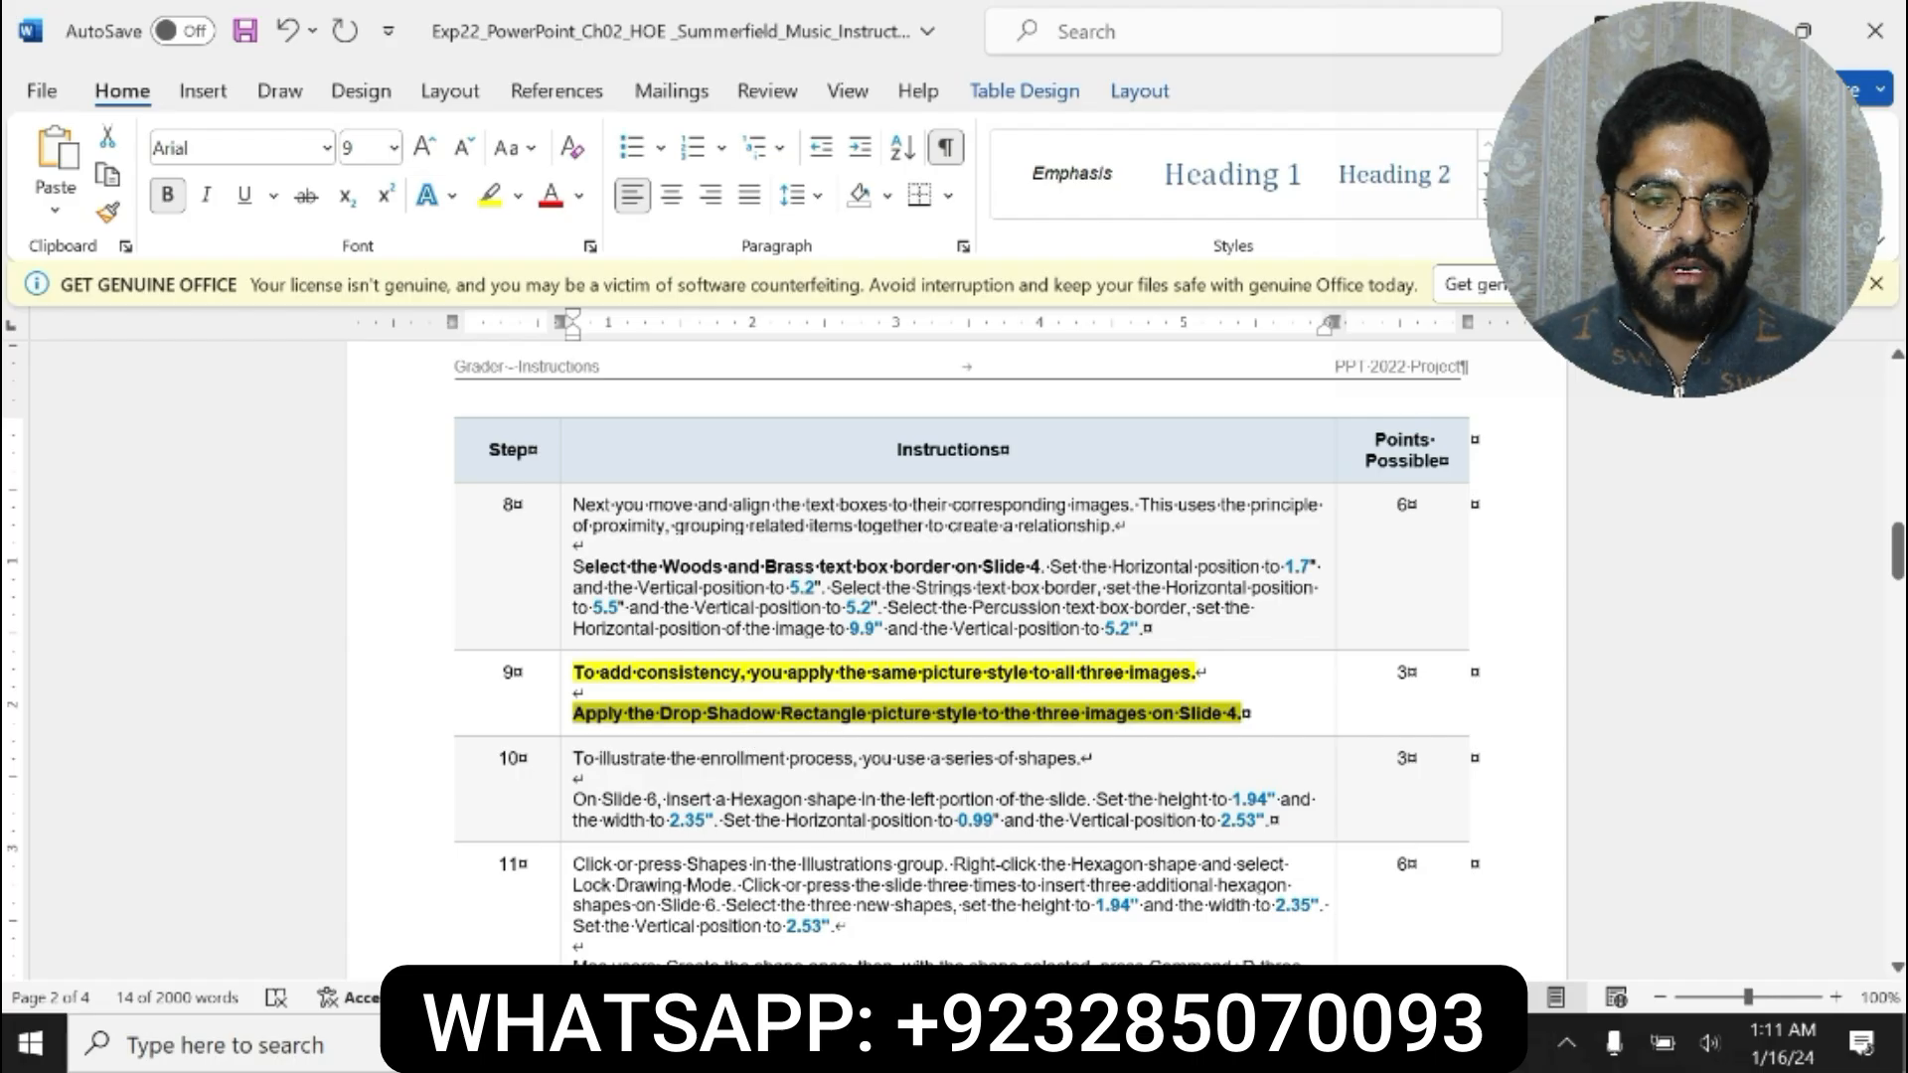
- Switch to PowerPoint and apply the Drop Shadow Rectangle picture style to all three instrument images on slide 4
{"action": "left_click", "coordinate": [686, 1043]}
{"action": "left_click", "coordinate": [660, 844]}
{"action": "left_click", "coordinate": [924, 800], "text": "ctrl"}
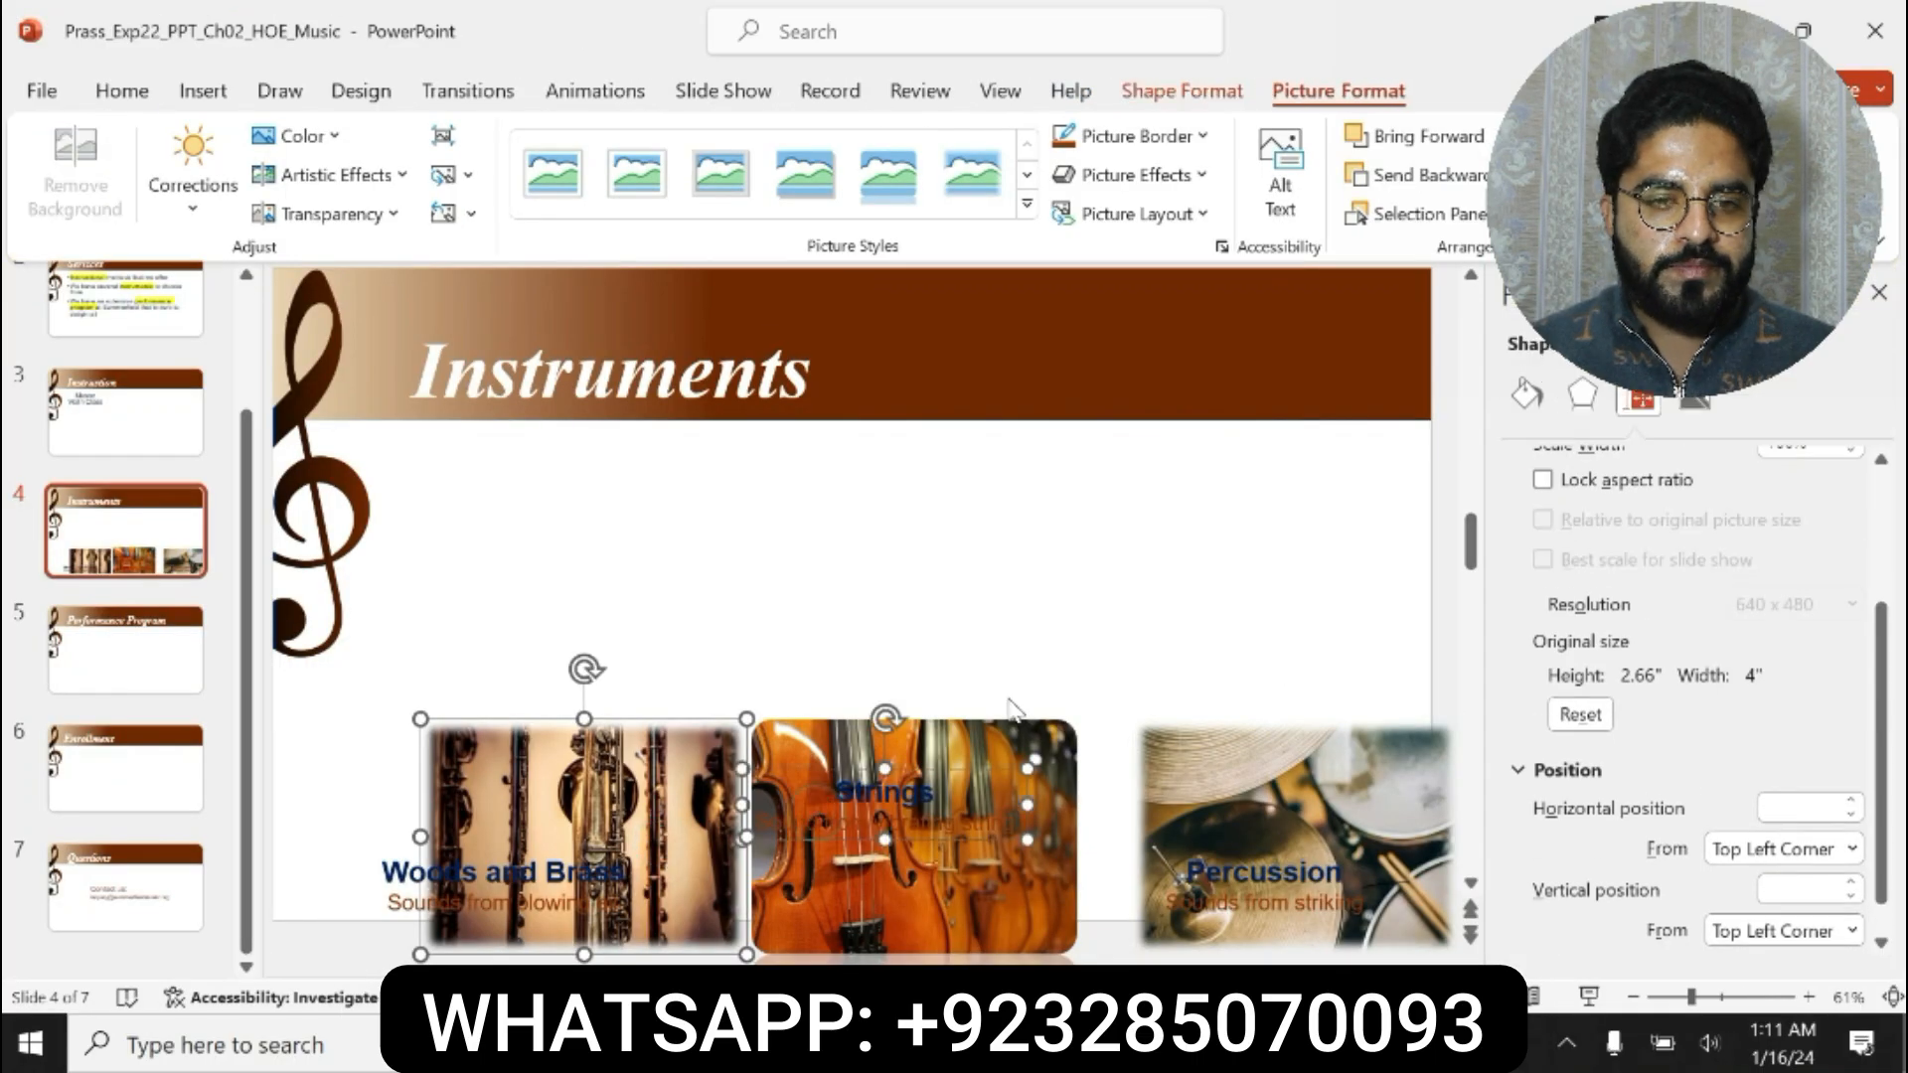
{"action": "left_click", "coordinate": [857, 563]}
{"action": "left_click", "coordinate": [686, 795]}
{"action": "left_click", "coordinate": [914, 865], "text": "ctrl"}
{"action": "left_click", "coordinate": [1219, 810], "text": "ctrl"}
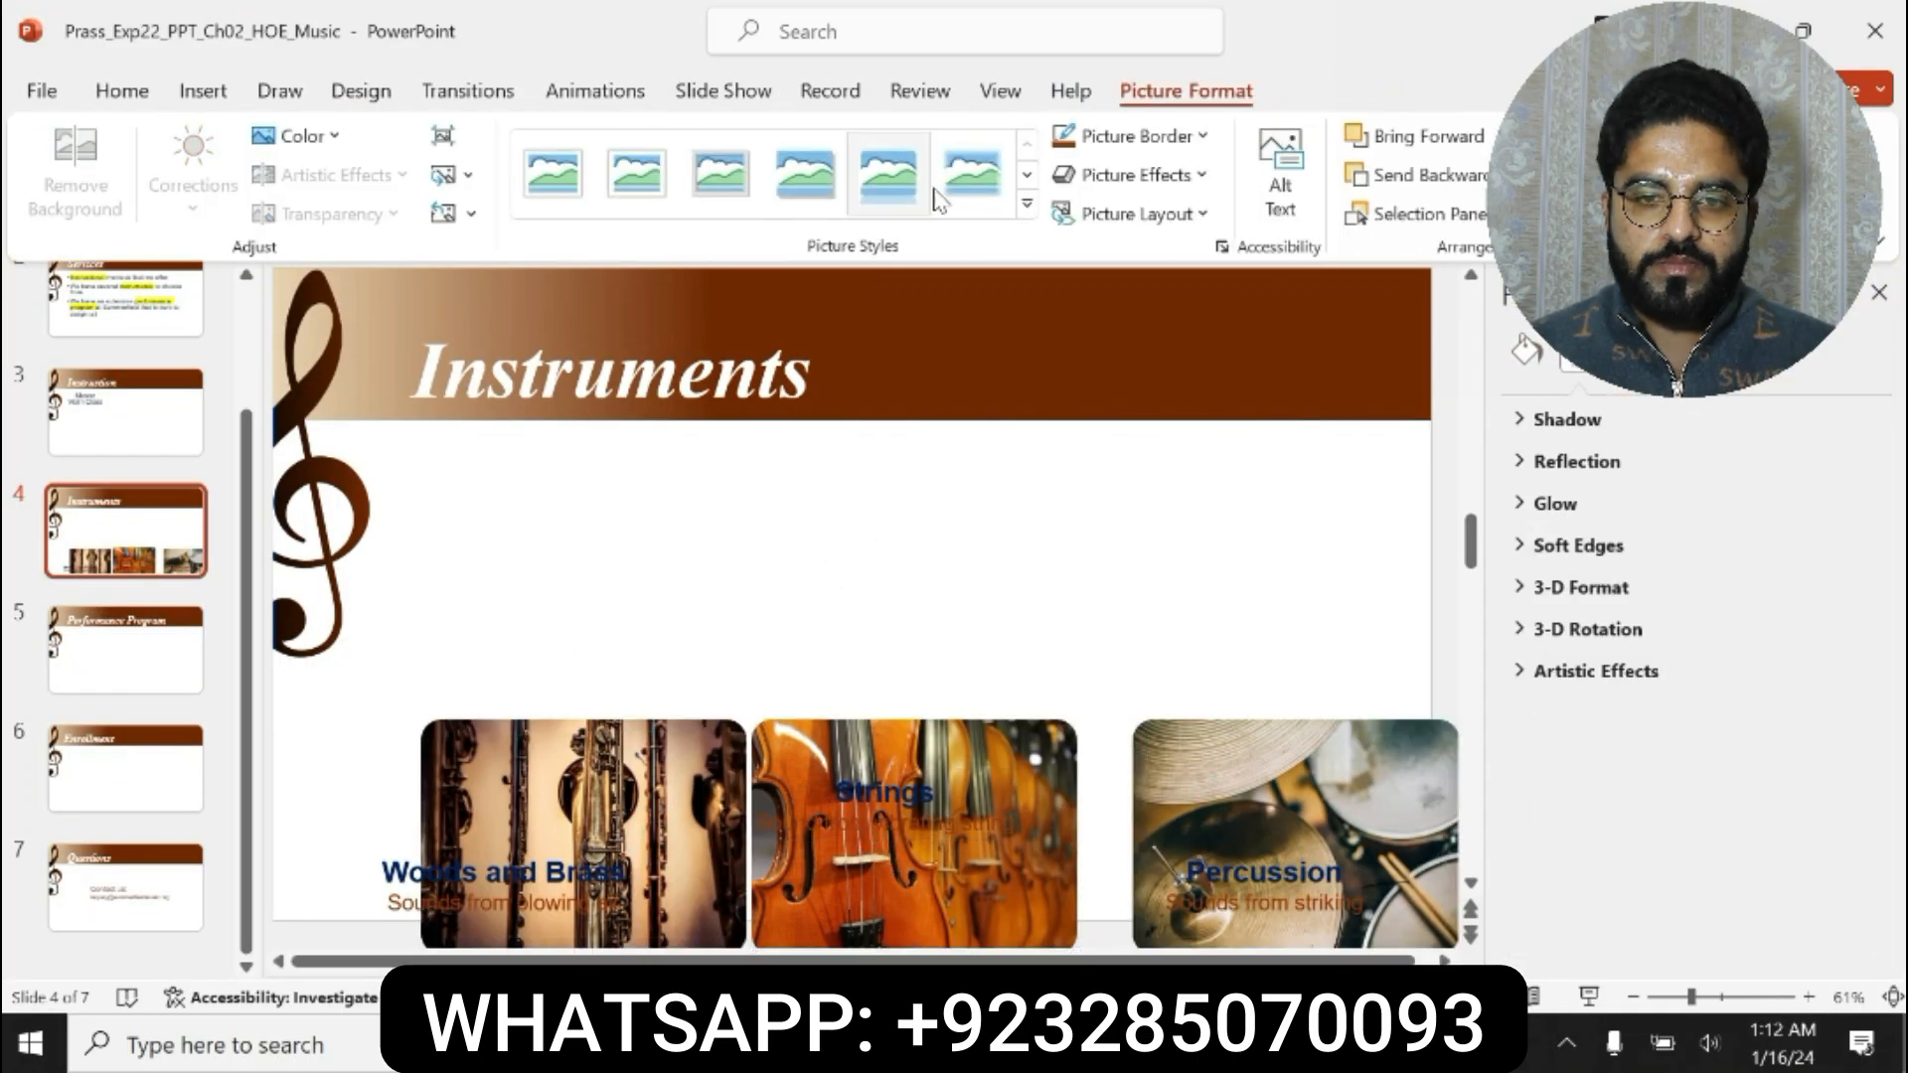
{"action": "left_click", "coordinate": [971, 184]}
{"action": "left_click", "coordinate": [1026, 204]}
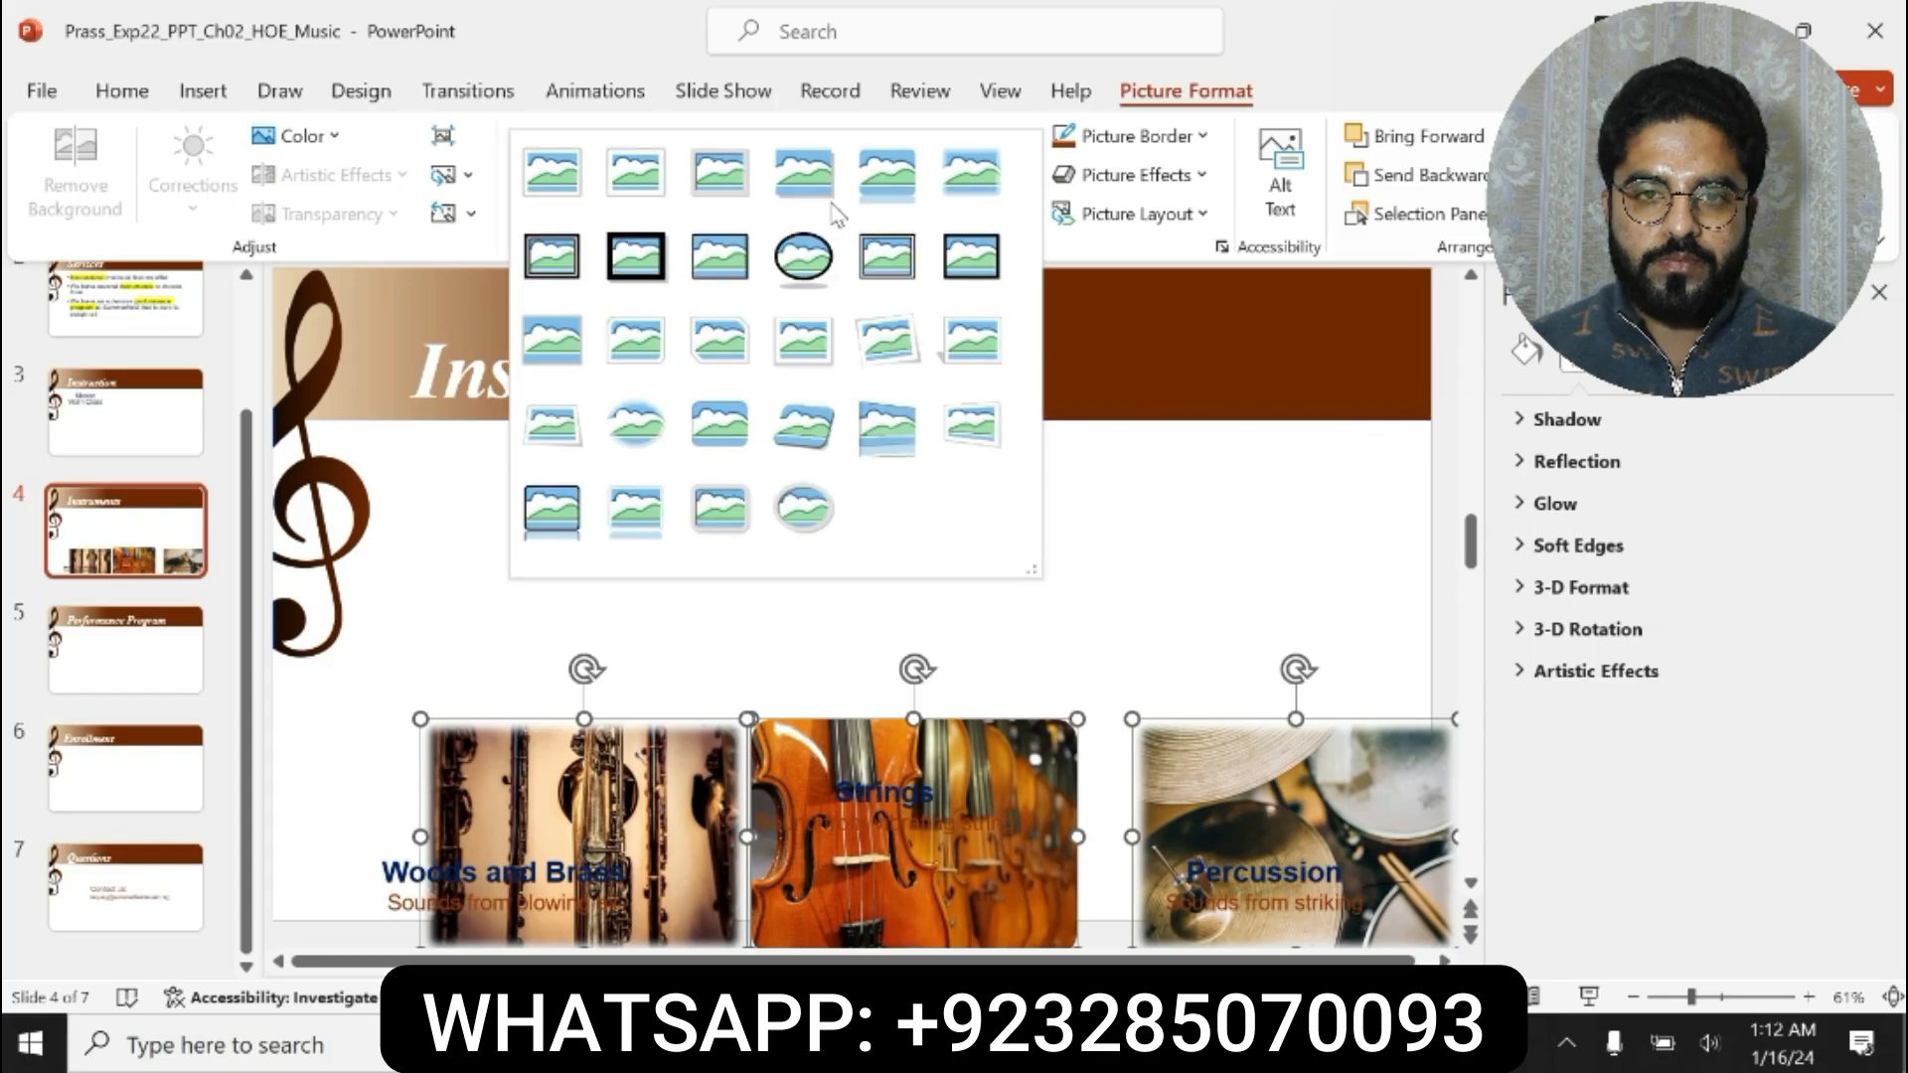
{"action": "left_click", "coordinate": [798, 204]}
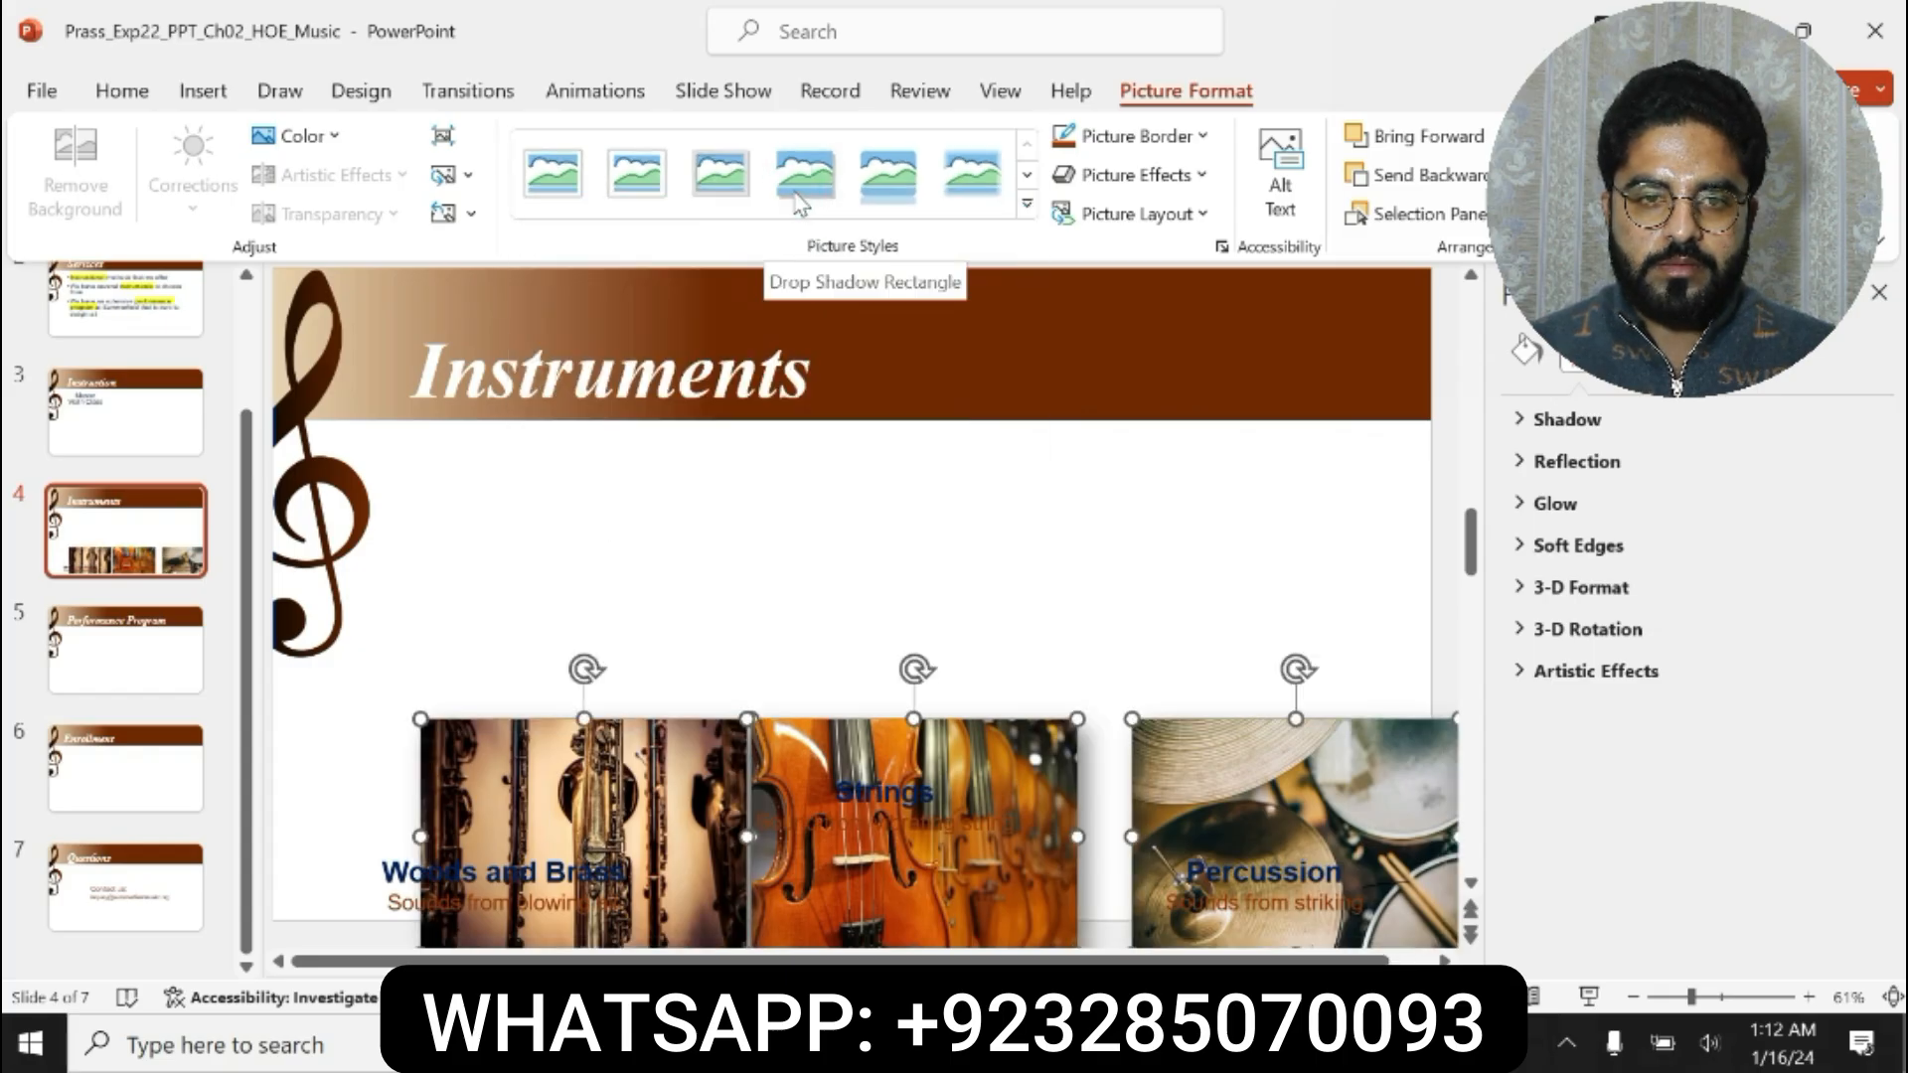
{"action": "left_click", "coordinate": [967, 604]}
- Switch to Word and undo the bold and highlight formatting on the step 9 instructions
{"action": "left_click", "coordinate": [1036, 1043]}
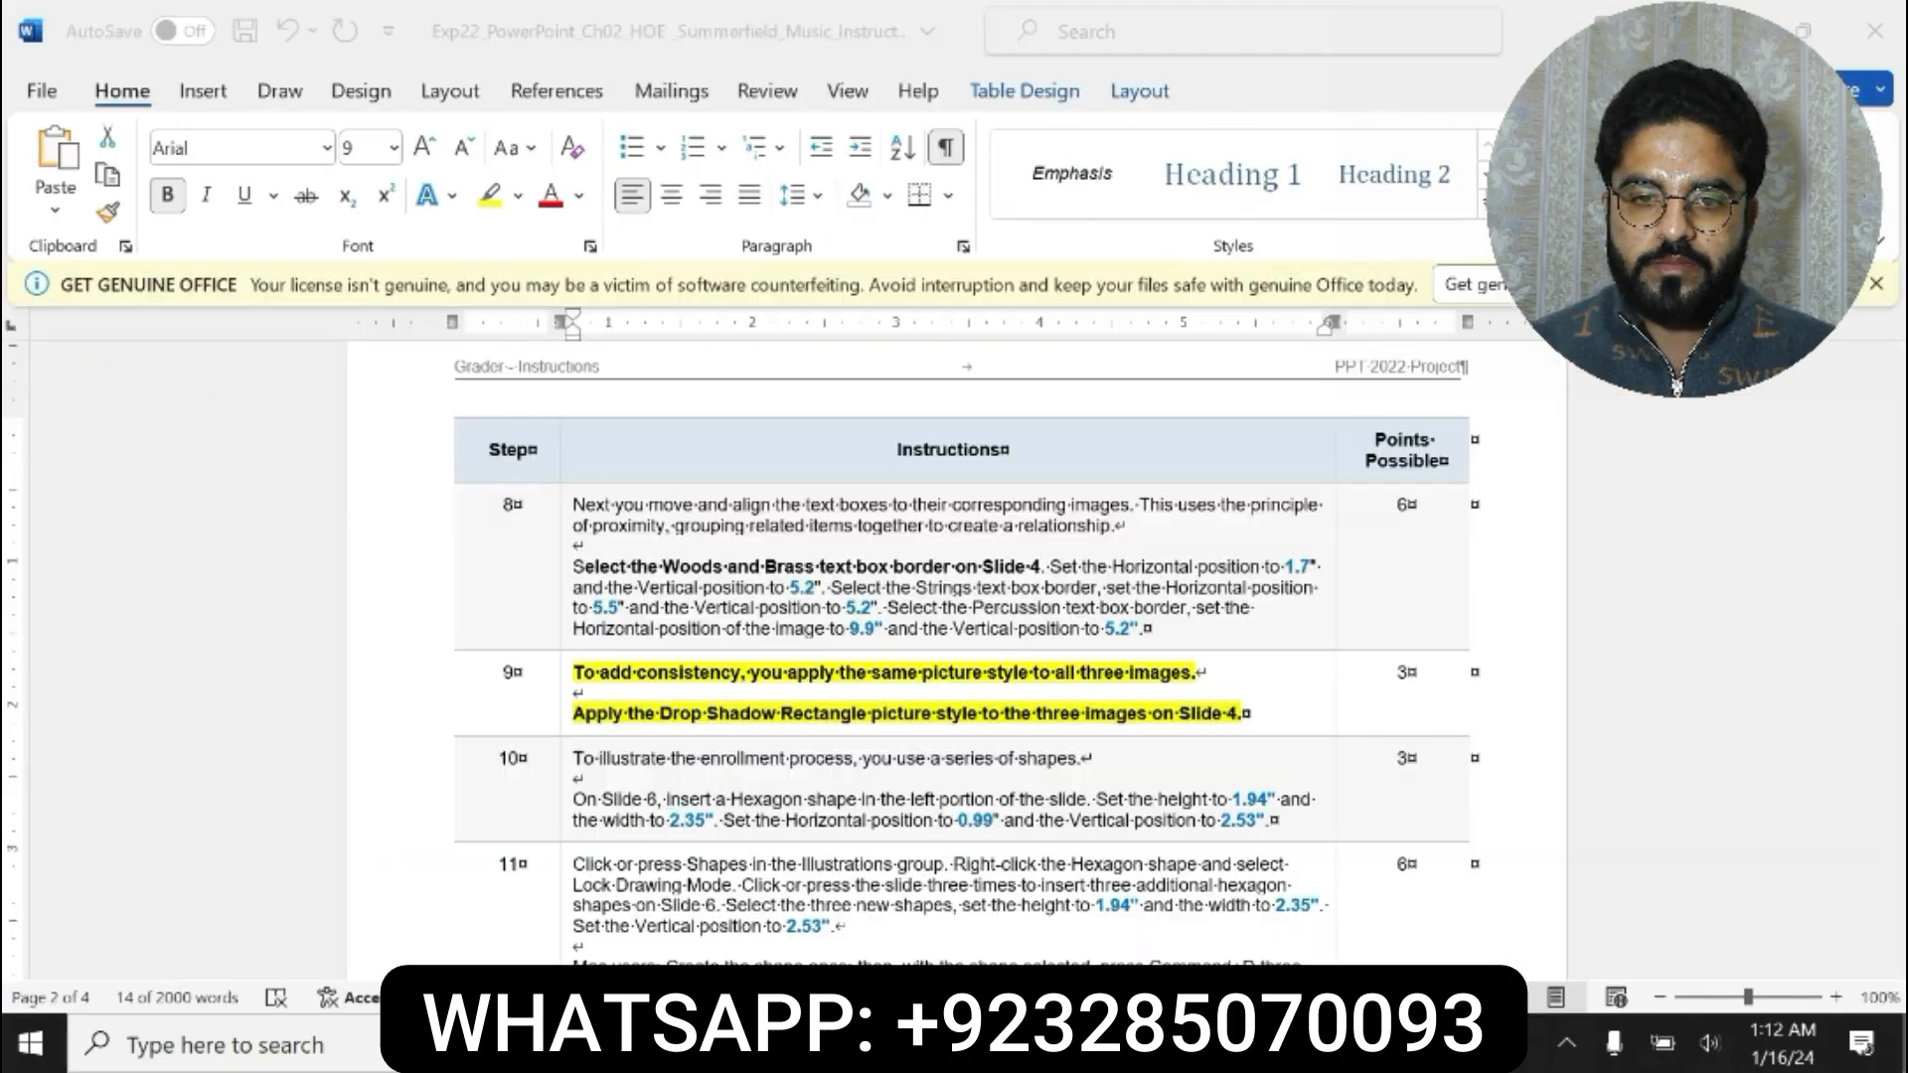
{"action": "left_click", "coordinate": [1407, 759]}
{"action": "key", "text": "ctrl+z"}
{"action": "key", "text": "ctrl+z"}
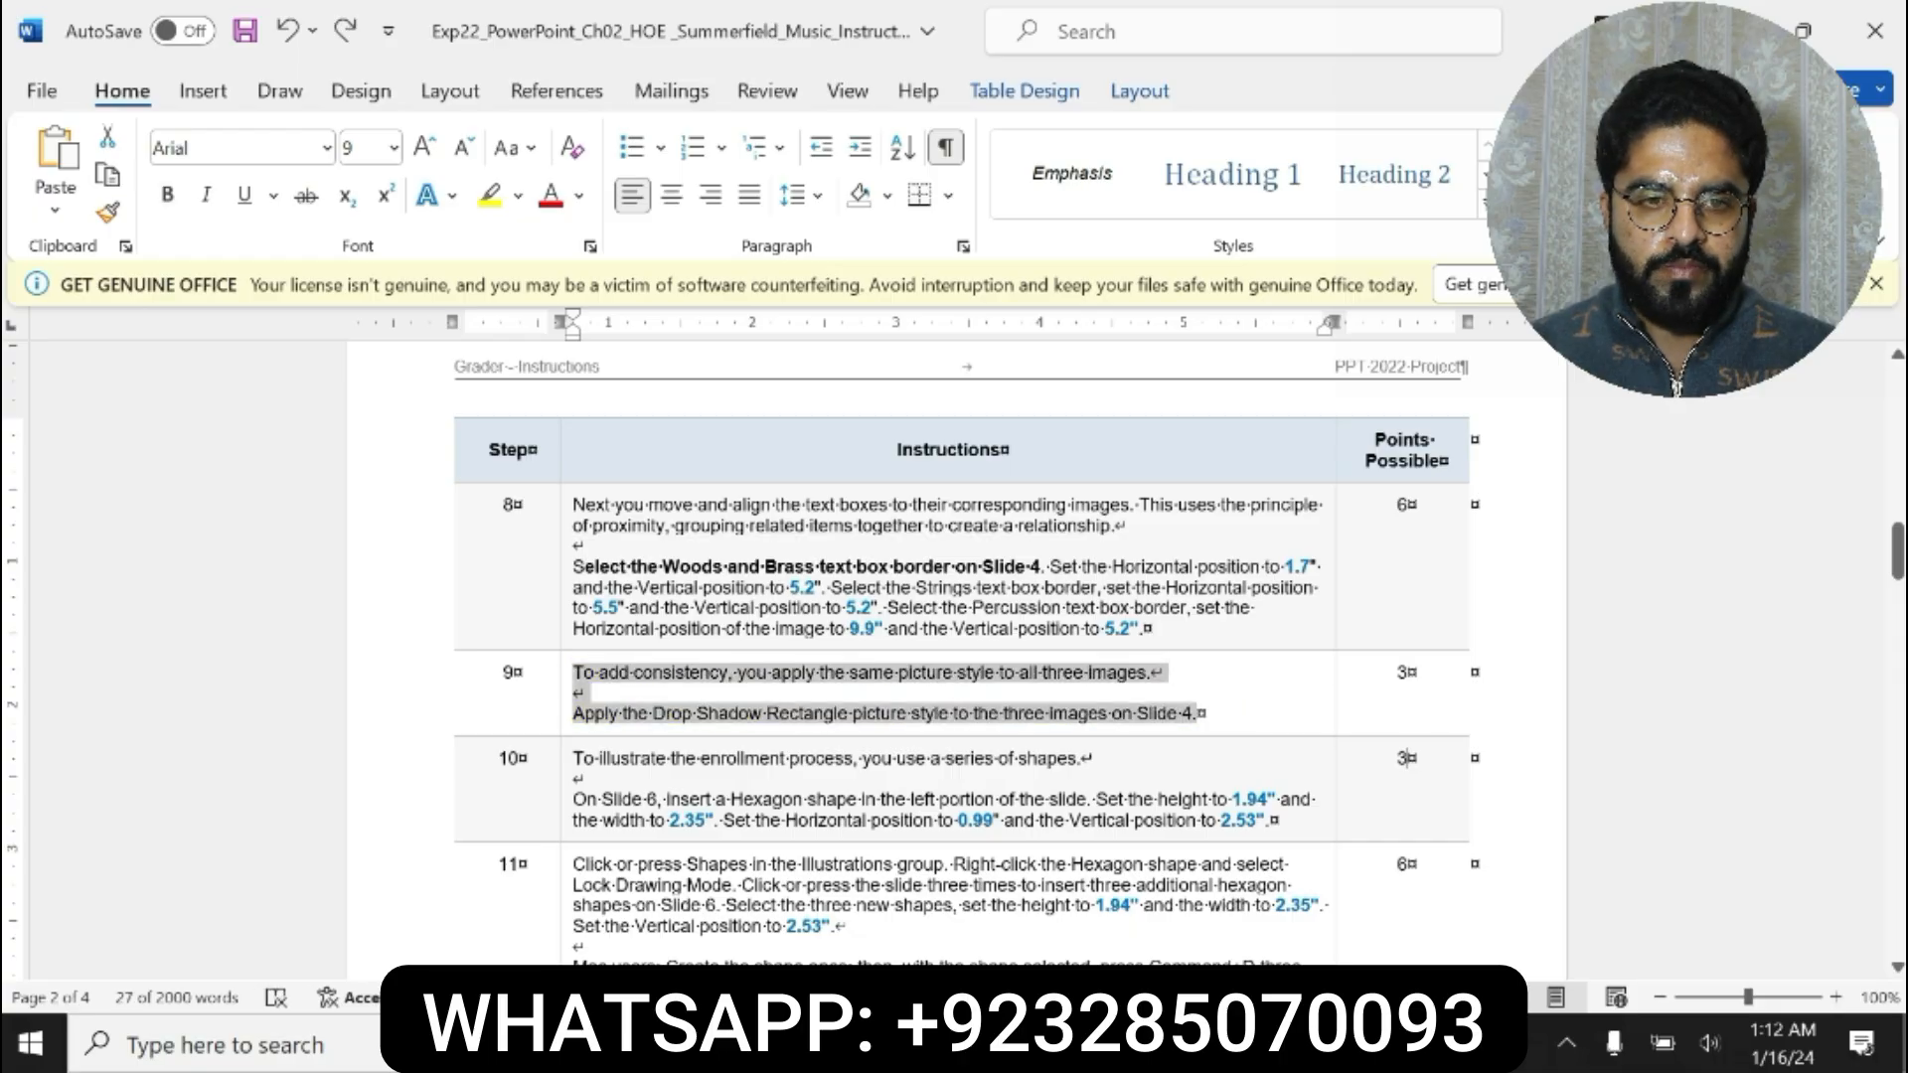
- Bold and highlight the step 10 instructions about inserting a hexagon, and select their second paragraph
{"action": "left_click_drag", "start_coordinate": [575, 759], "coordinate": [1277, 821]}
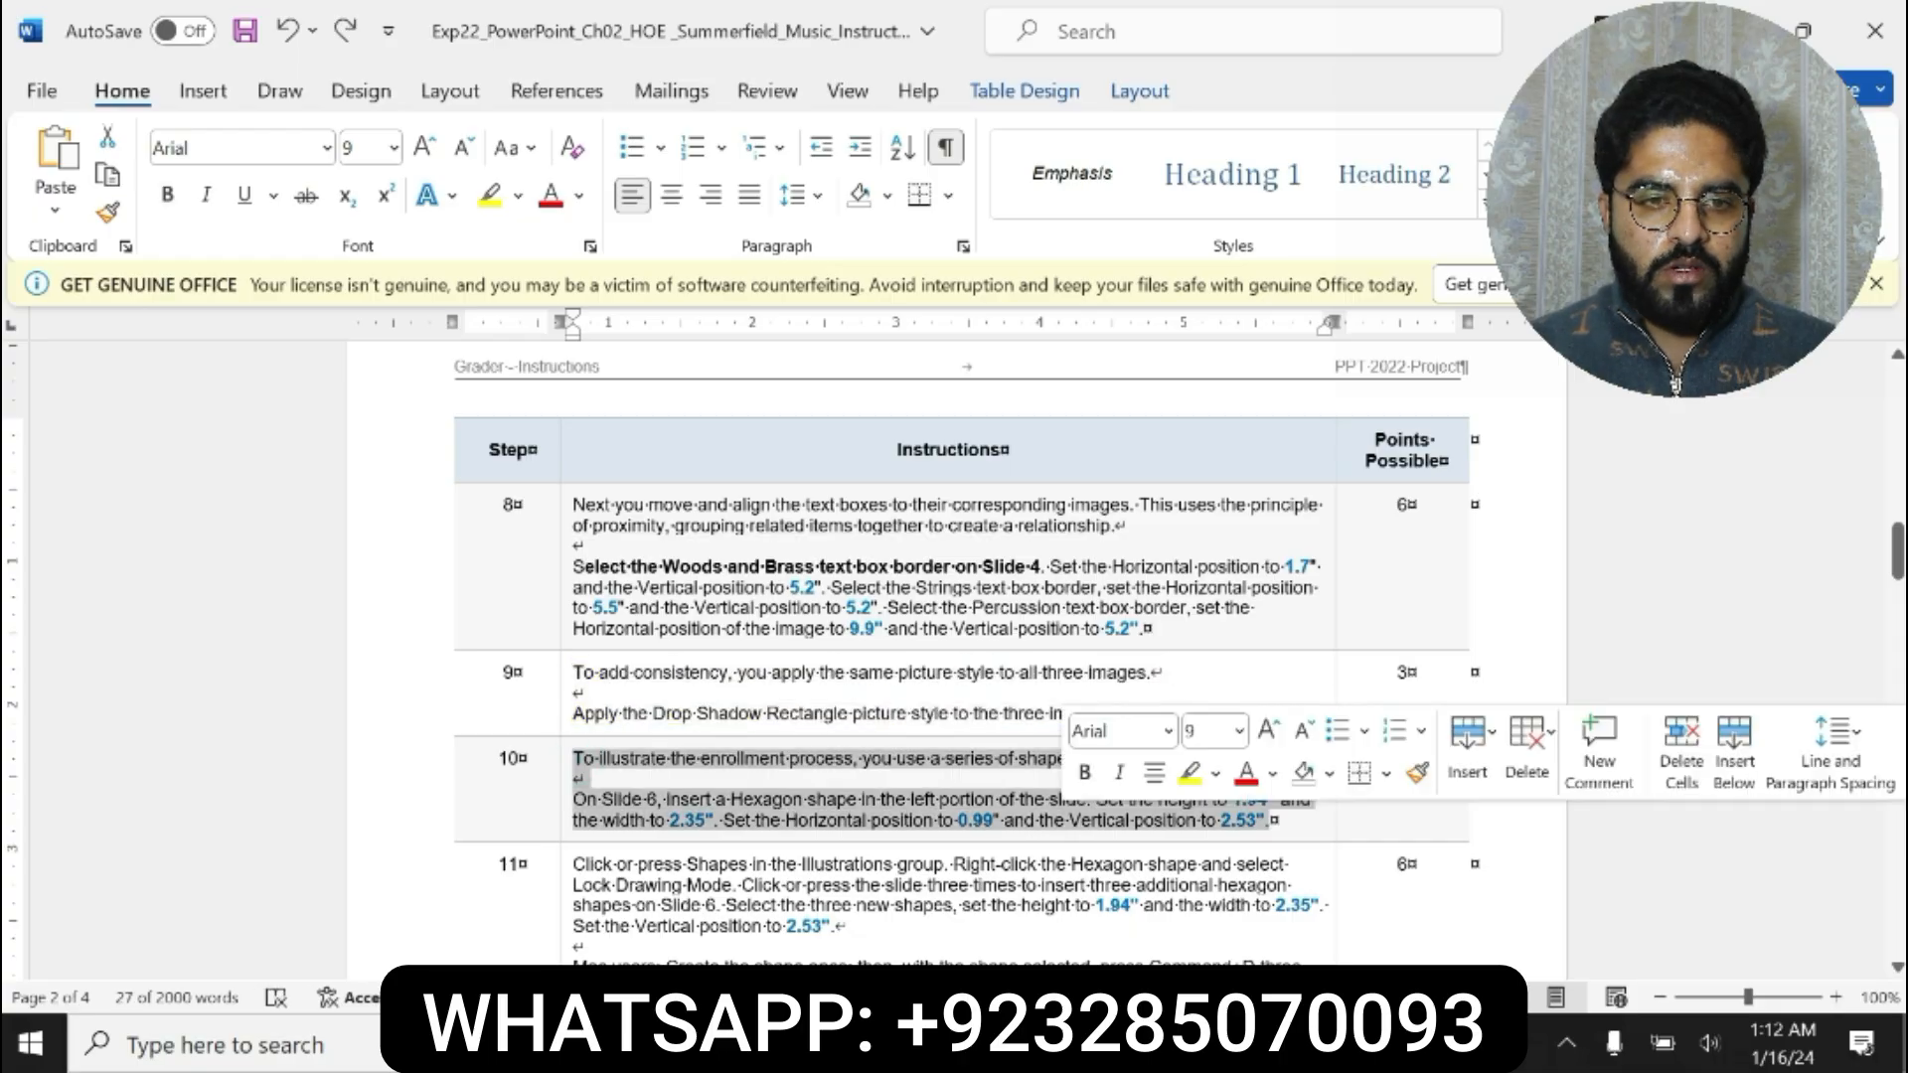
{"action": "left_click", "coordinate": [1084, 772]}
{"action": "left_click", "coordinate": [1188, 774]}
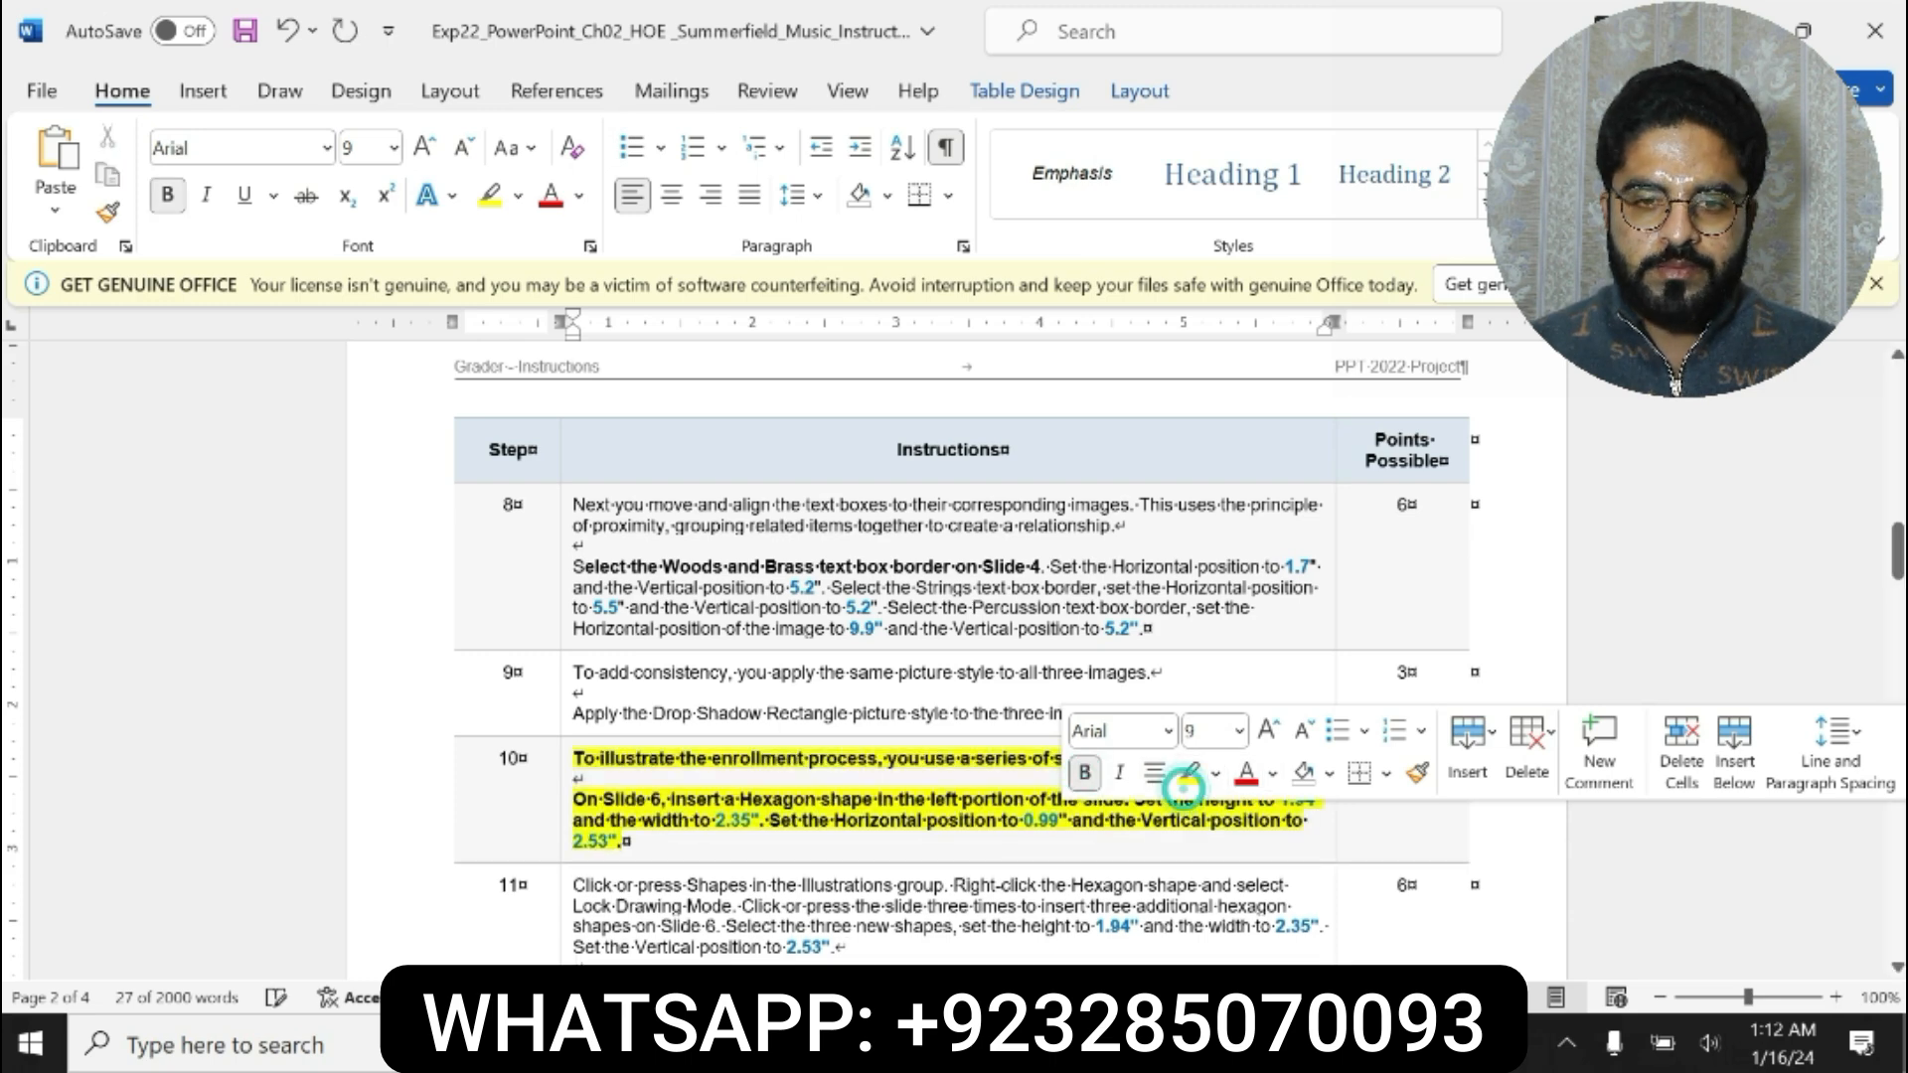
{"action": "left_click_drag", "start_coordinate": [574, 803], "coordinate": [888, 822]}
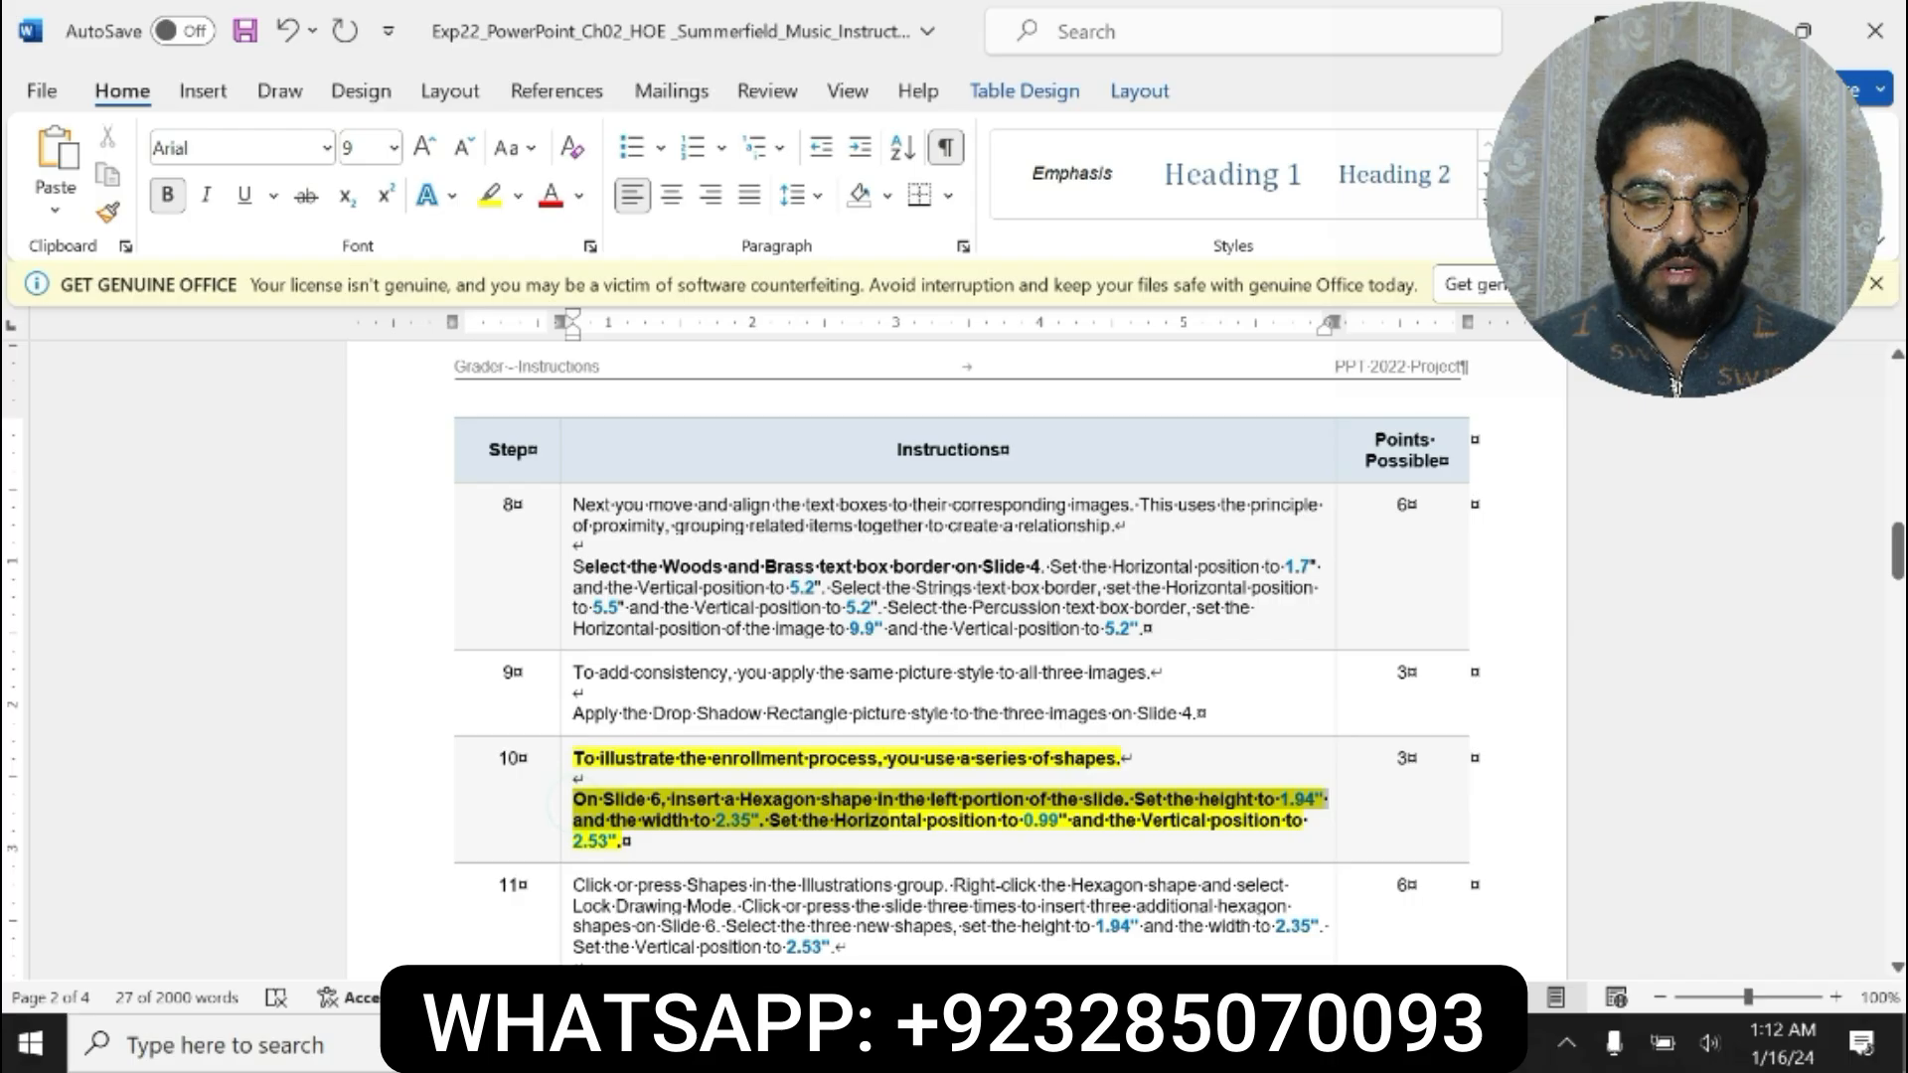
{"action": "left_click_drag", "start_coordinate": [889, 821], "coordinate": [939, 845]}
- Switch to PowerPoint to display slide 6, and return to Word to select the hexagon insertion instruction in step 10
{"action": "key", "text": "alt+Tab"}
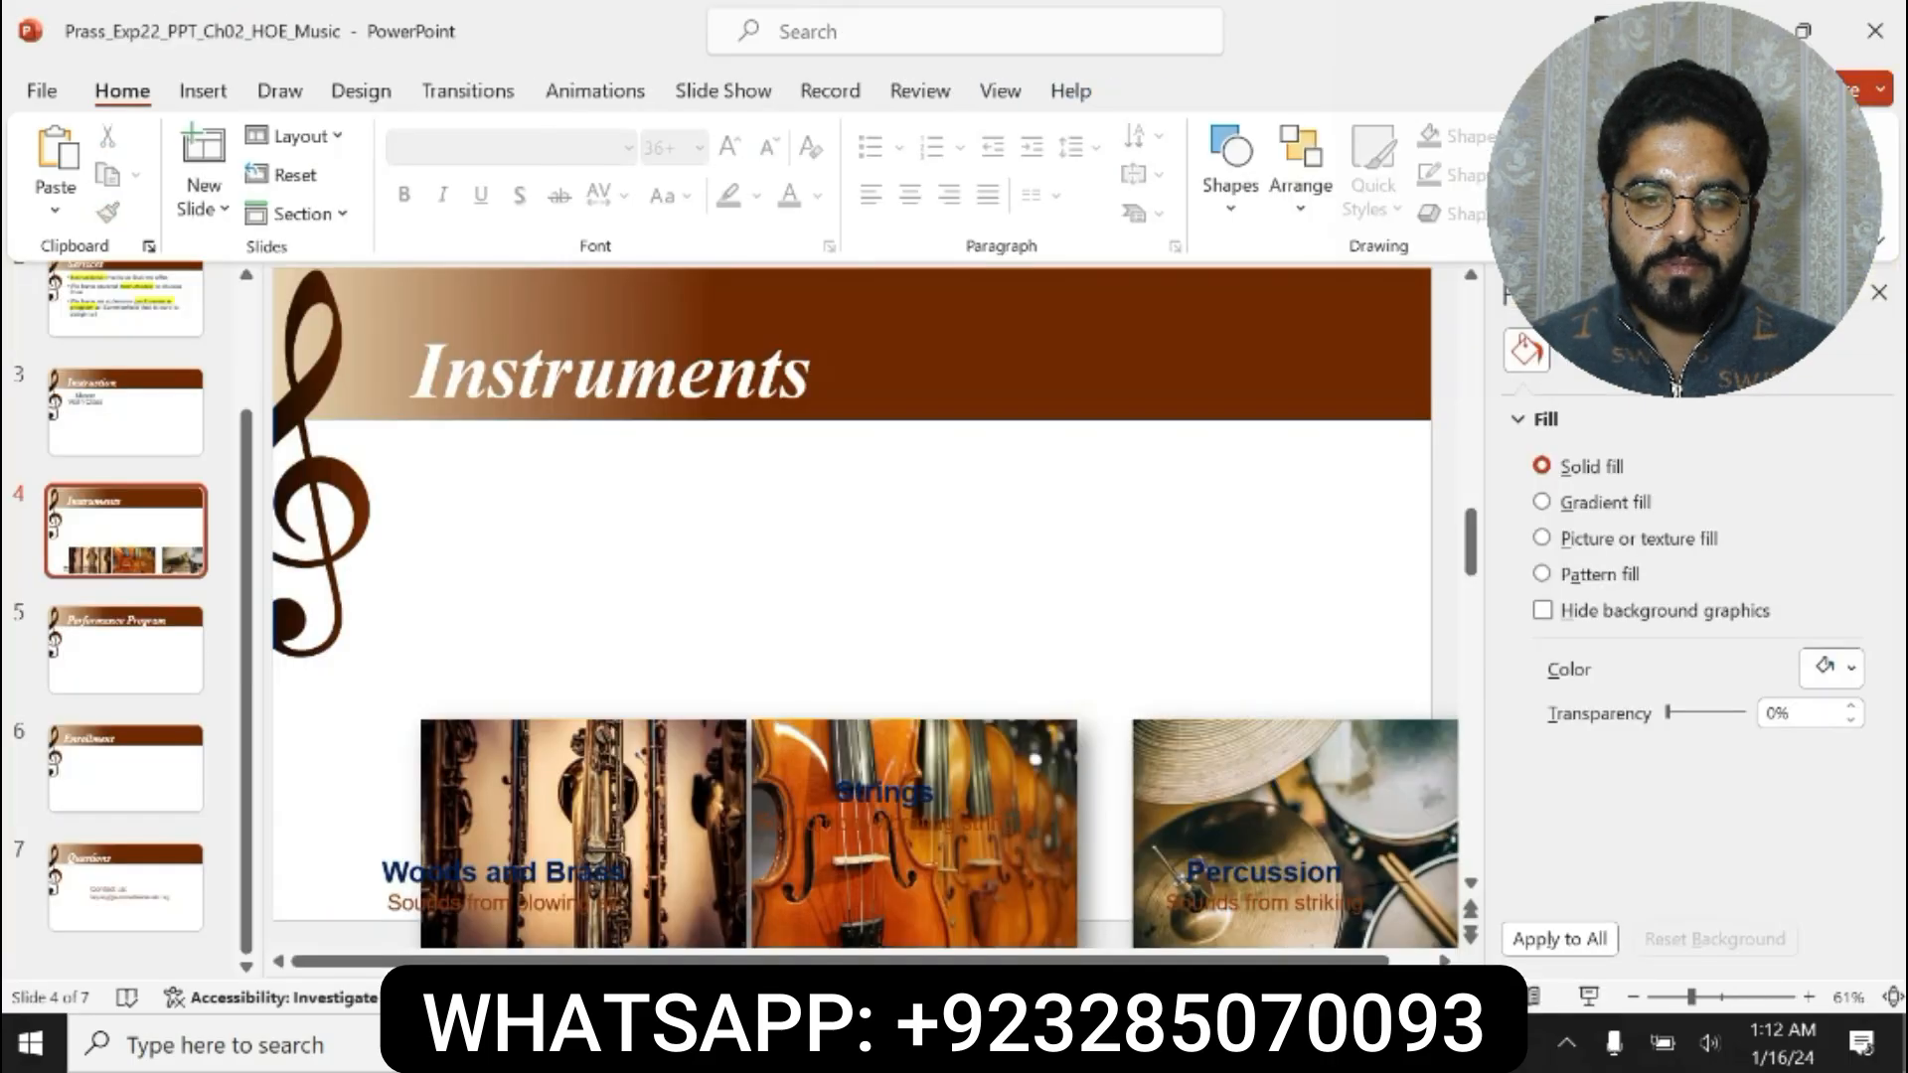
{"action": "left_click", "coordinate": [118, 758]}
{"action": "key", "text": "alt+Tab"}
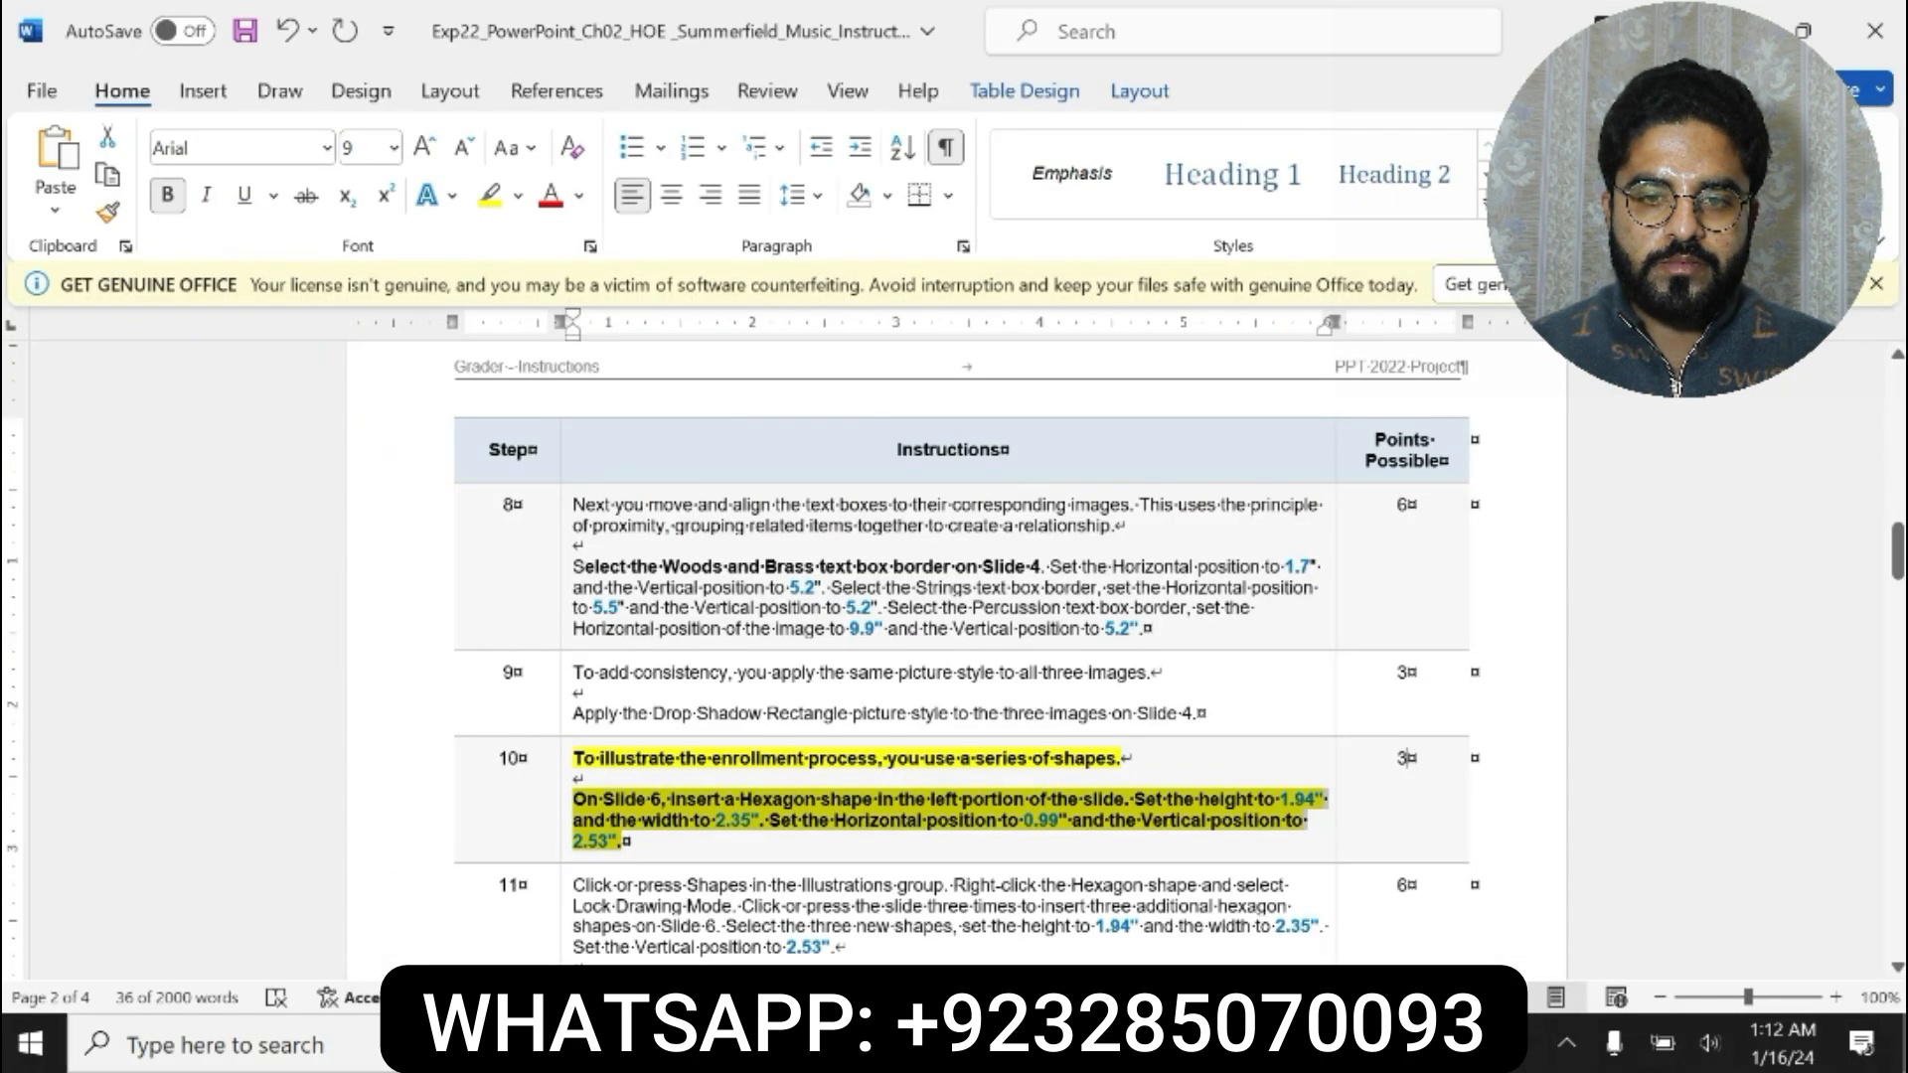
{"action": "left_click", "coordinate": [676, 798]}
{"action": "left_click_drag", "start_coordinate": [672, 798], "coordinate": [1123, 800]}
- Switch to PowerPoint and draw a Hexagon shape about 3.23" wide in the left portion of slide 6
{"action": "key", "text": "alt+Tab"}
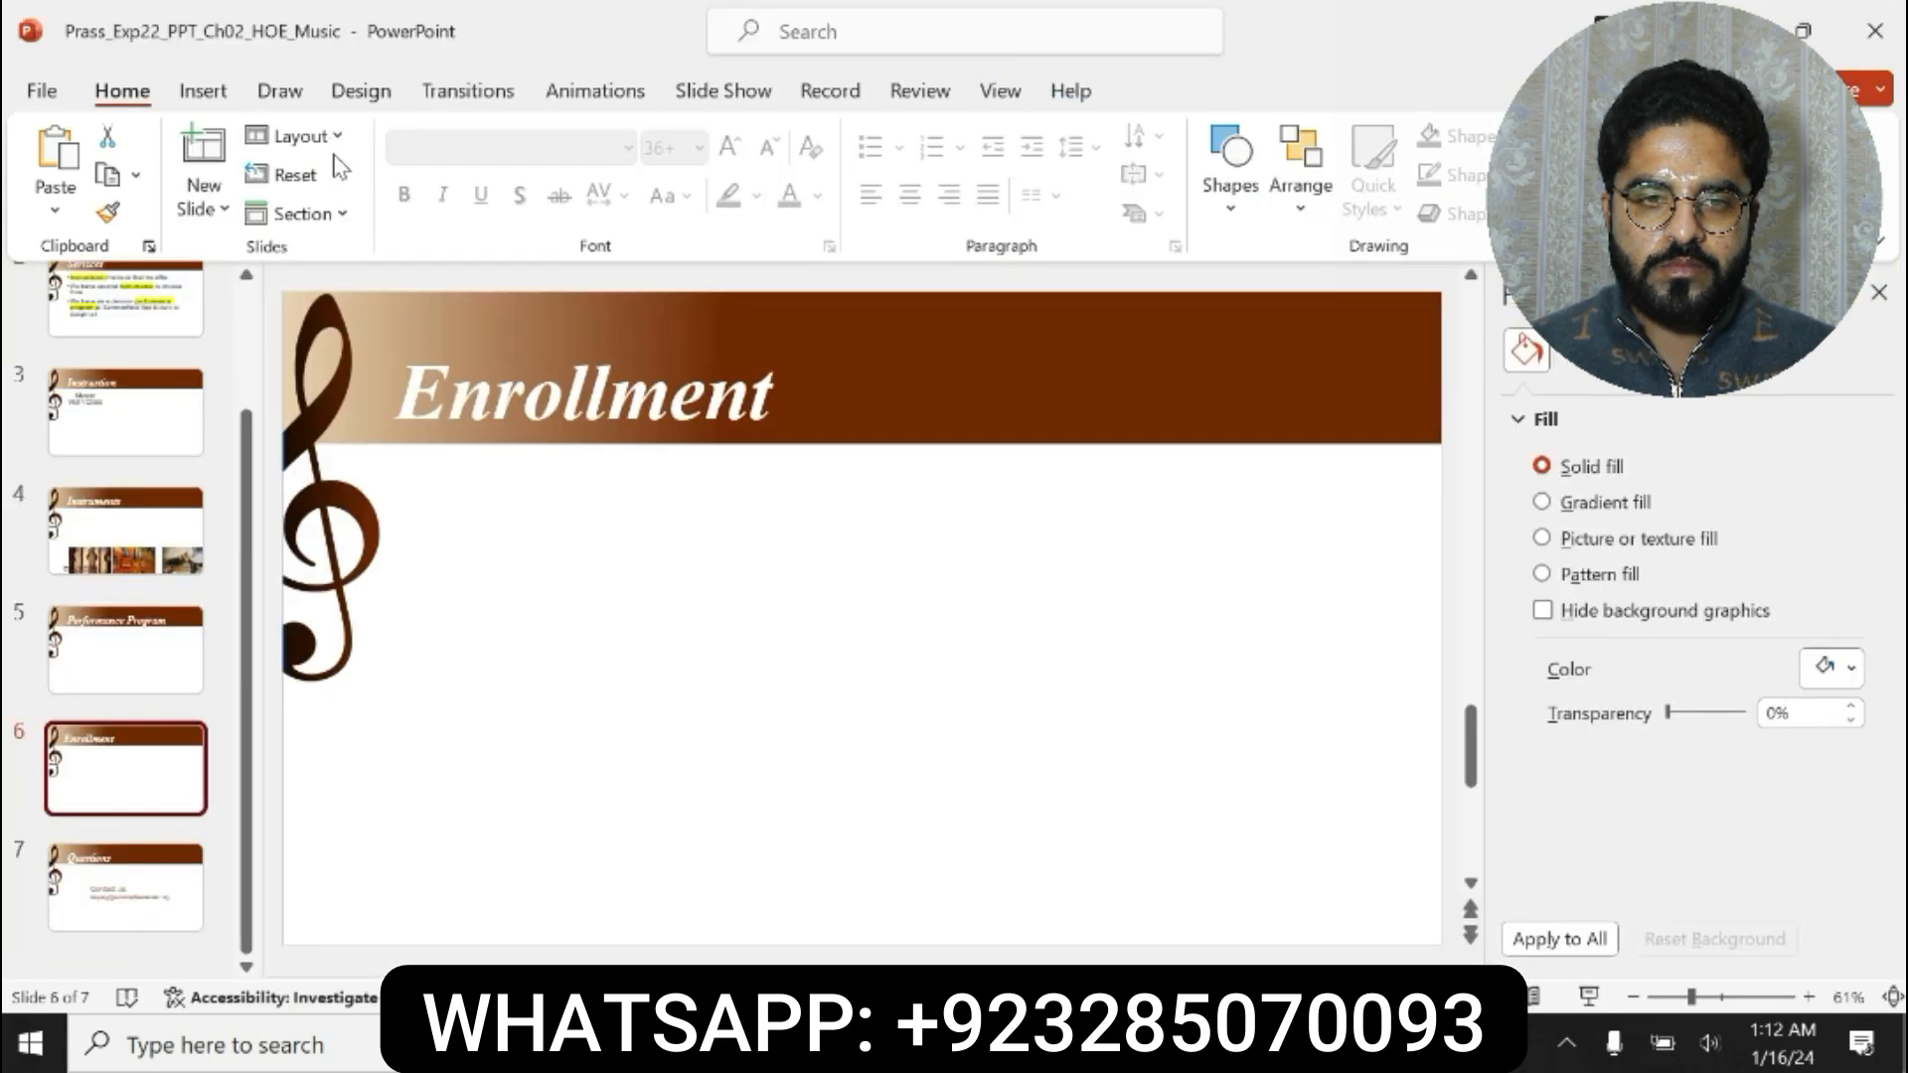
{"action": "left_click", "coordinate": [204, 93]}
{"action": "left_click", "coordinate": [500, 199]}
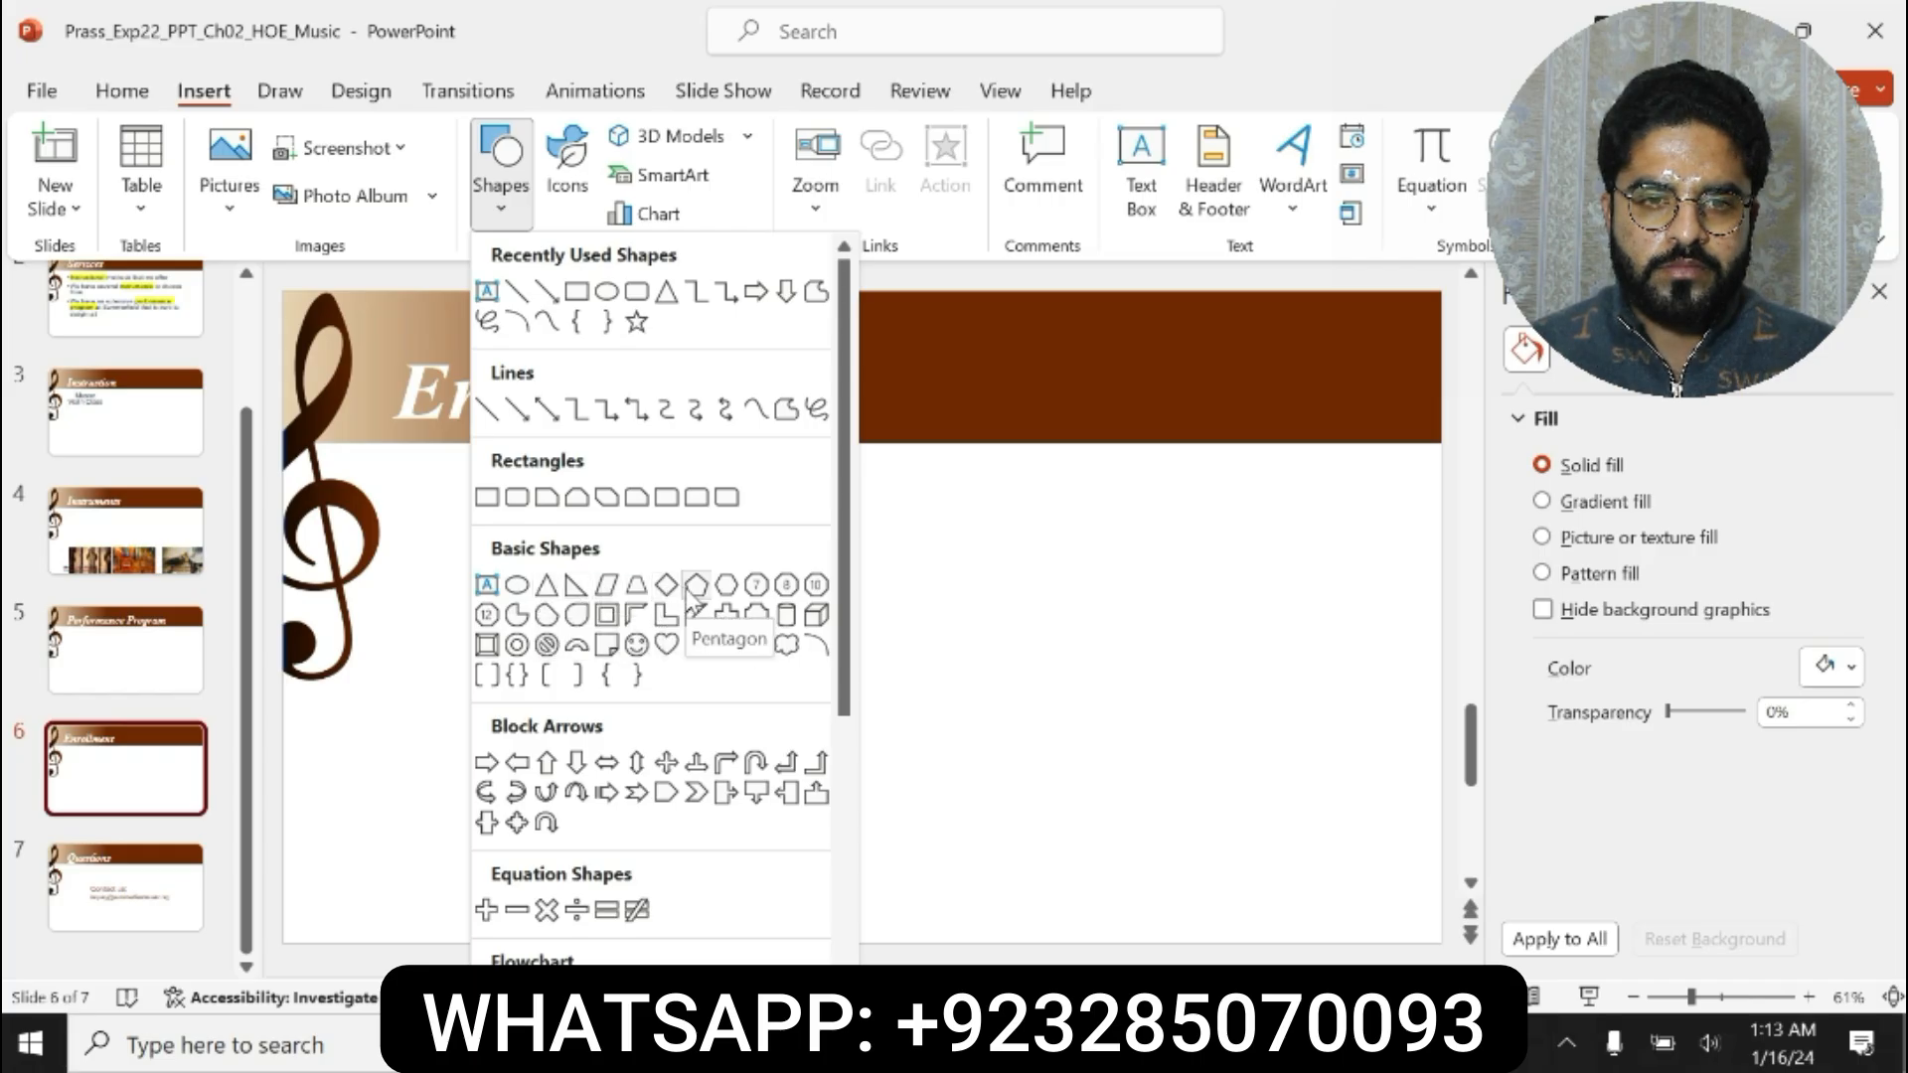
{"action": "left_click", "coordinate": [726, 587]}
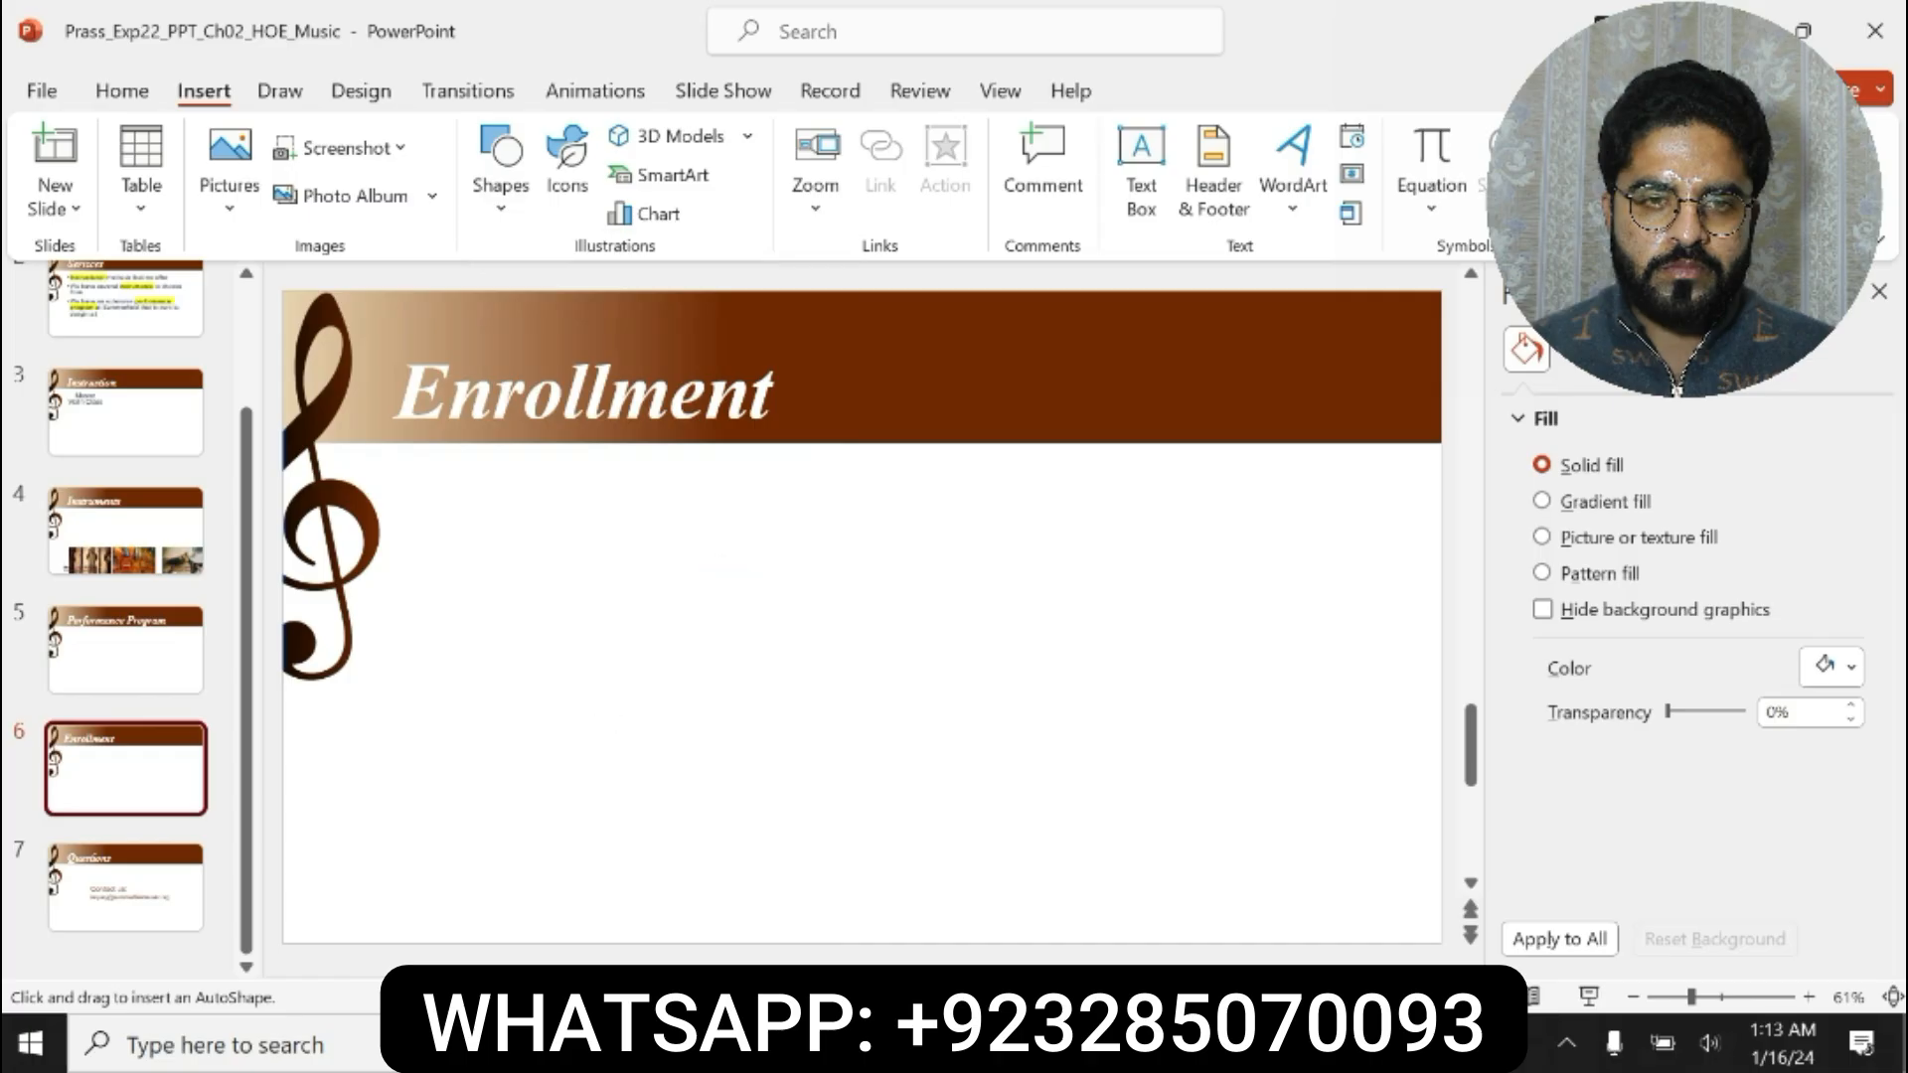
{"action": "key", "text": "alt+Tab"}
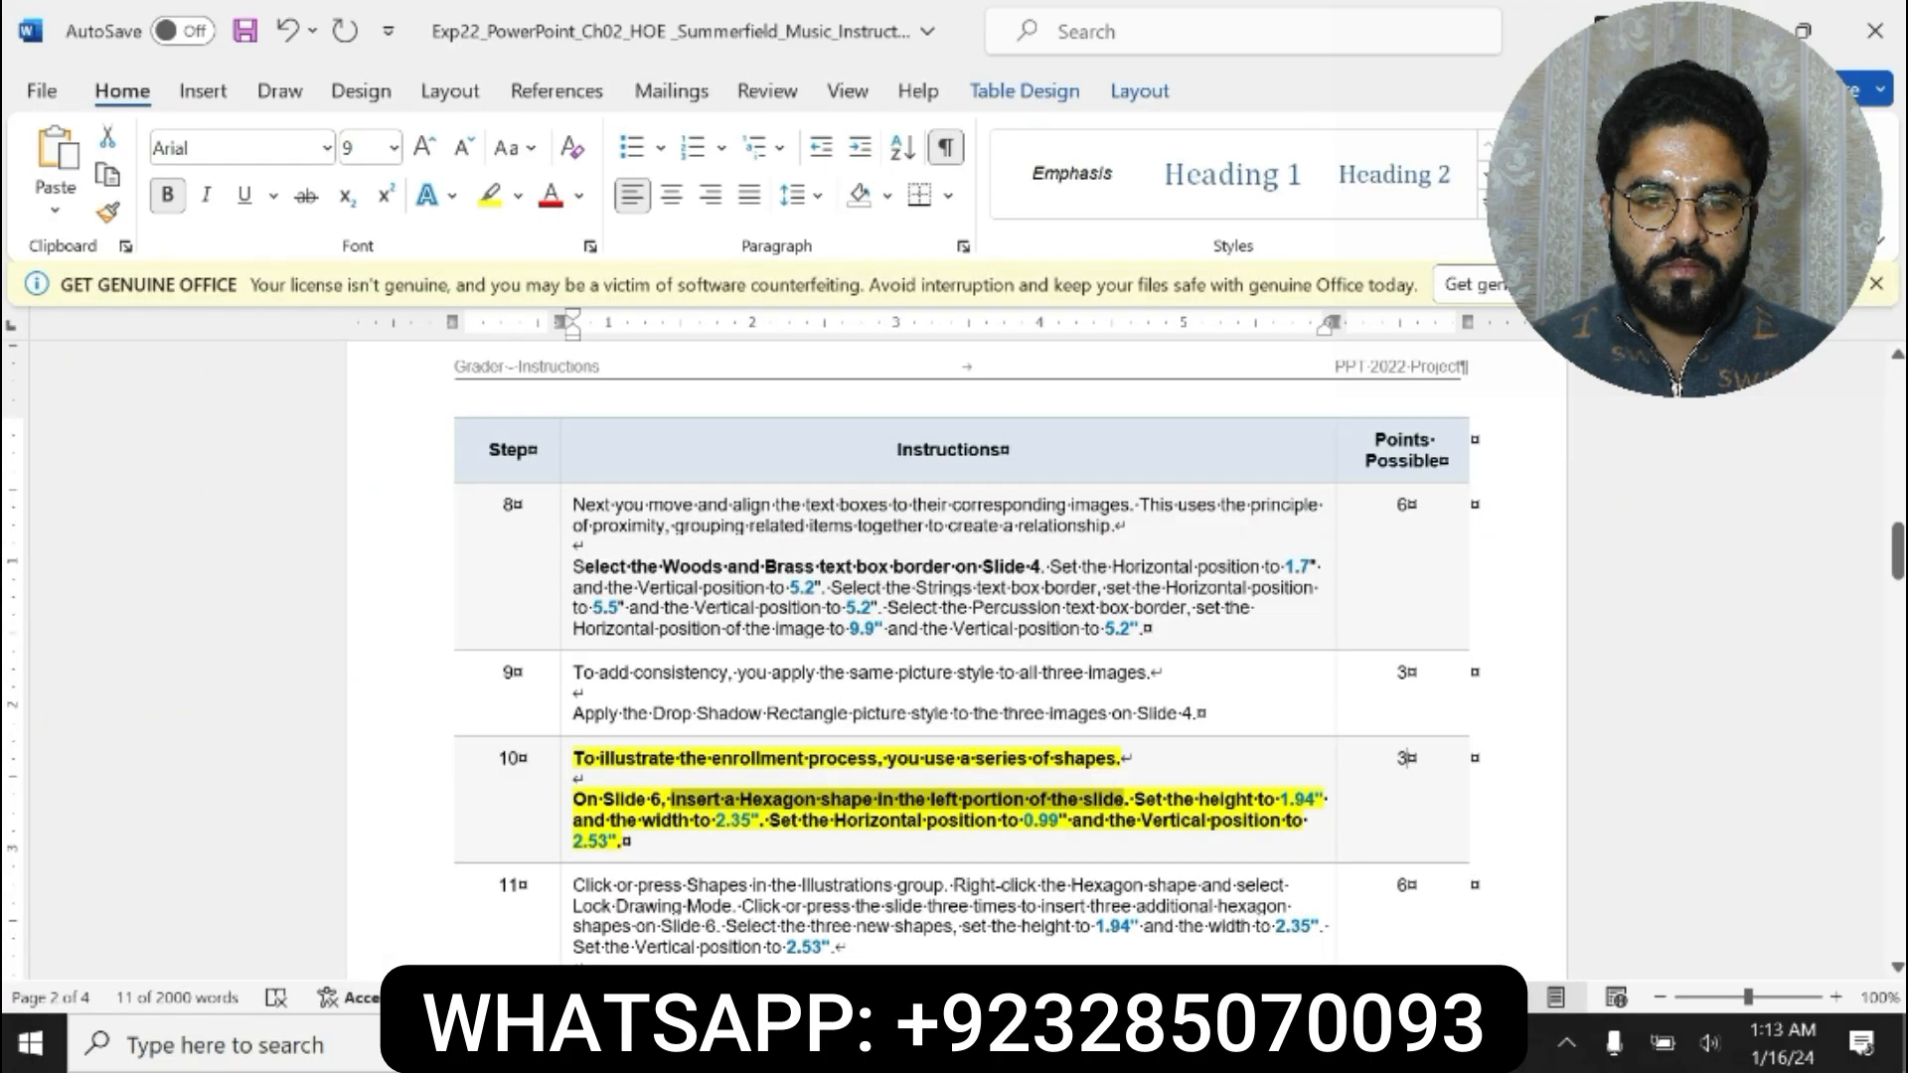
{"action": "key", "text": "alt+Tab"}
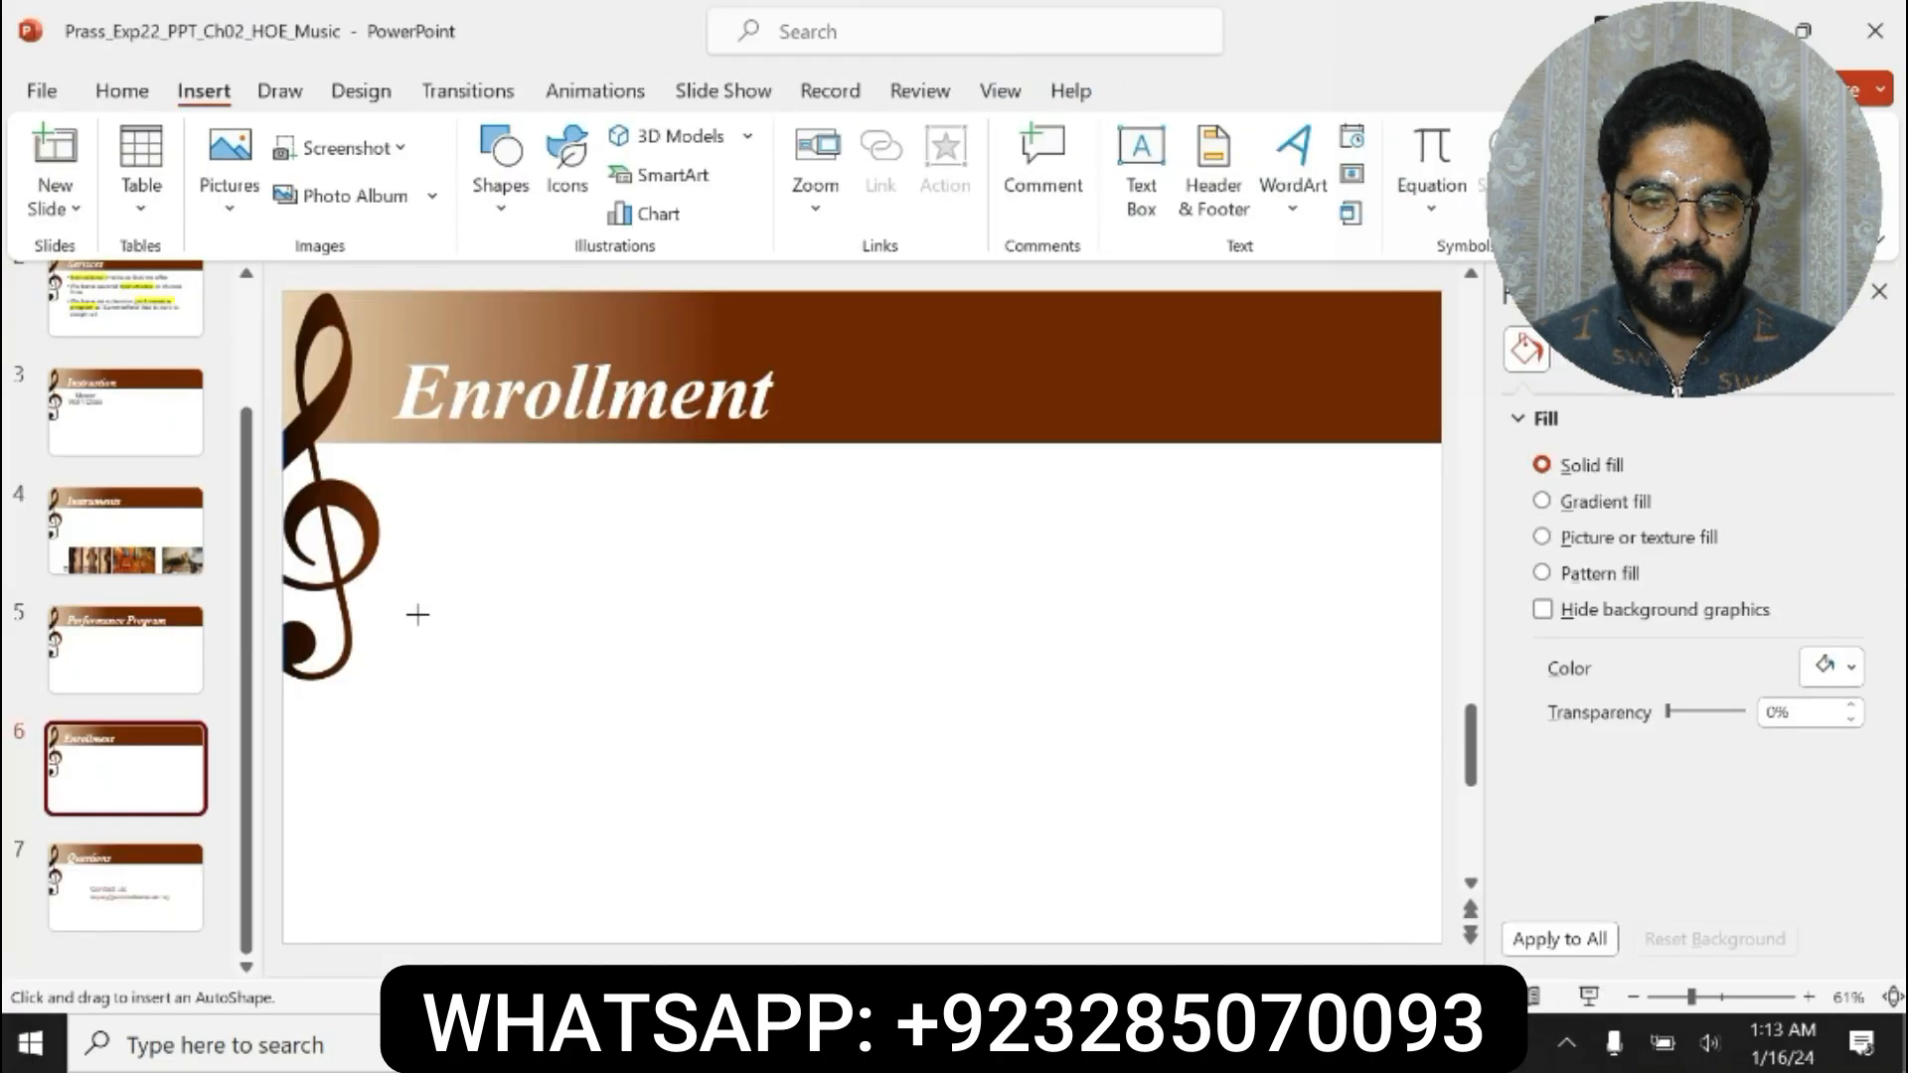
{"action": "mouse_move", "coordinate": [433, 549]}
{"action": "left_mouse_down"}
{"action": "mouse_move", "coordinate": [524, 694]}
{"action": "mouse_move", "coordinate": [713, 788]}
{"action": "left_mouse_up"}
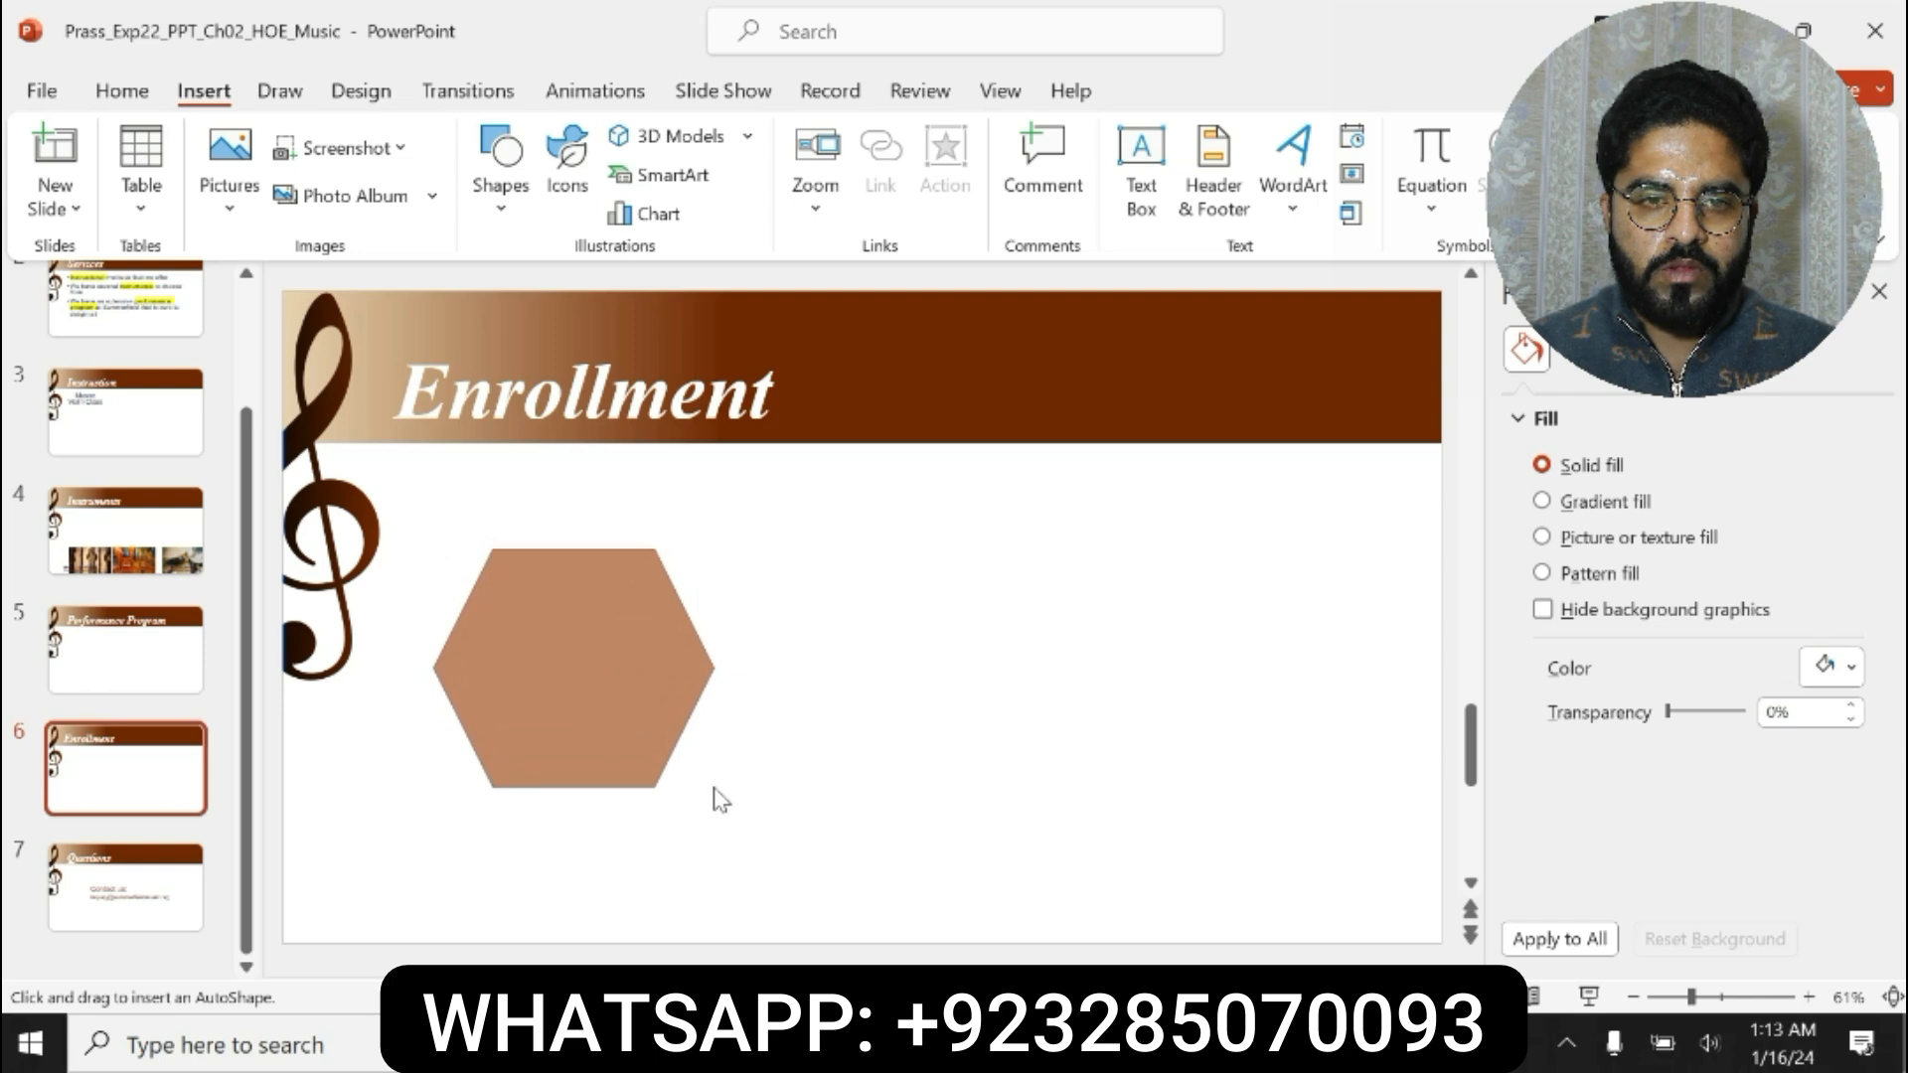
- Mark the height instruction in Word and set the hexagon's height to 1.94" in PowerPoint
{"action": "key", "text": "alt+Tab"}
{"action": "left_click_drag", "start_coordinate": [1135, 800], "coordinate": [1327, 801]}
{"action": "left_click", "coordinate": [685, 1044]}
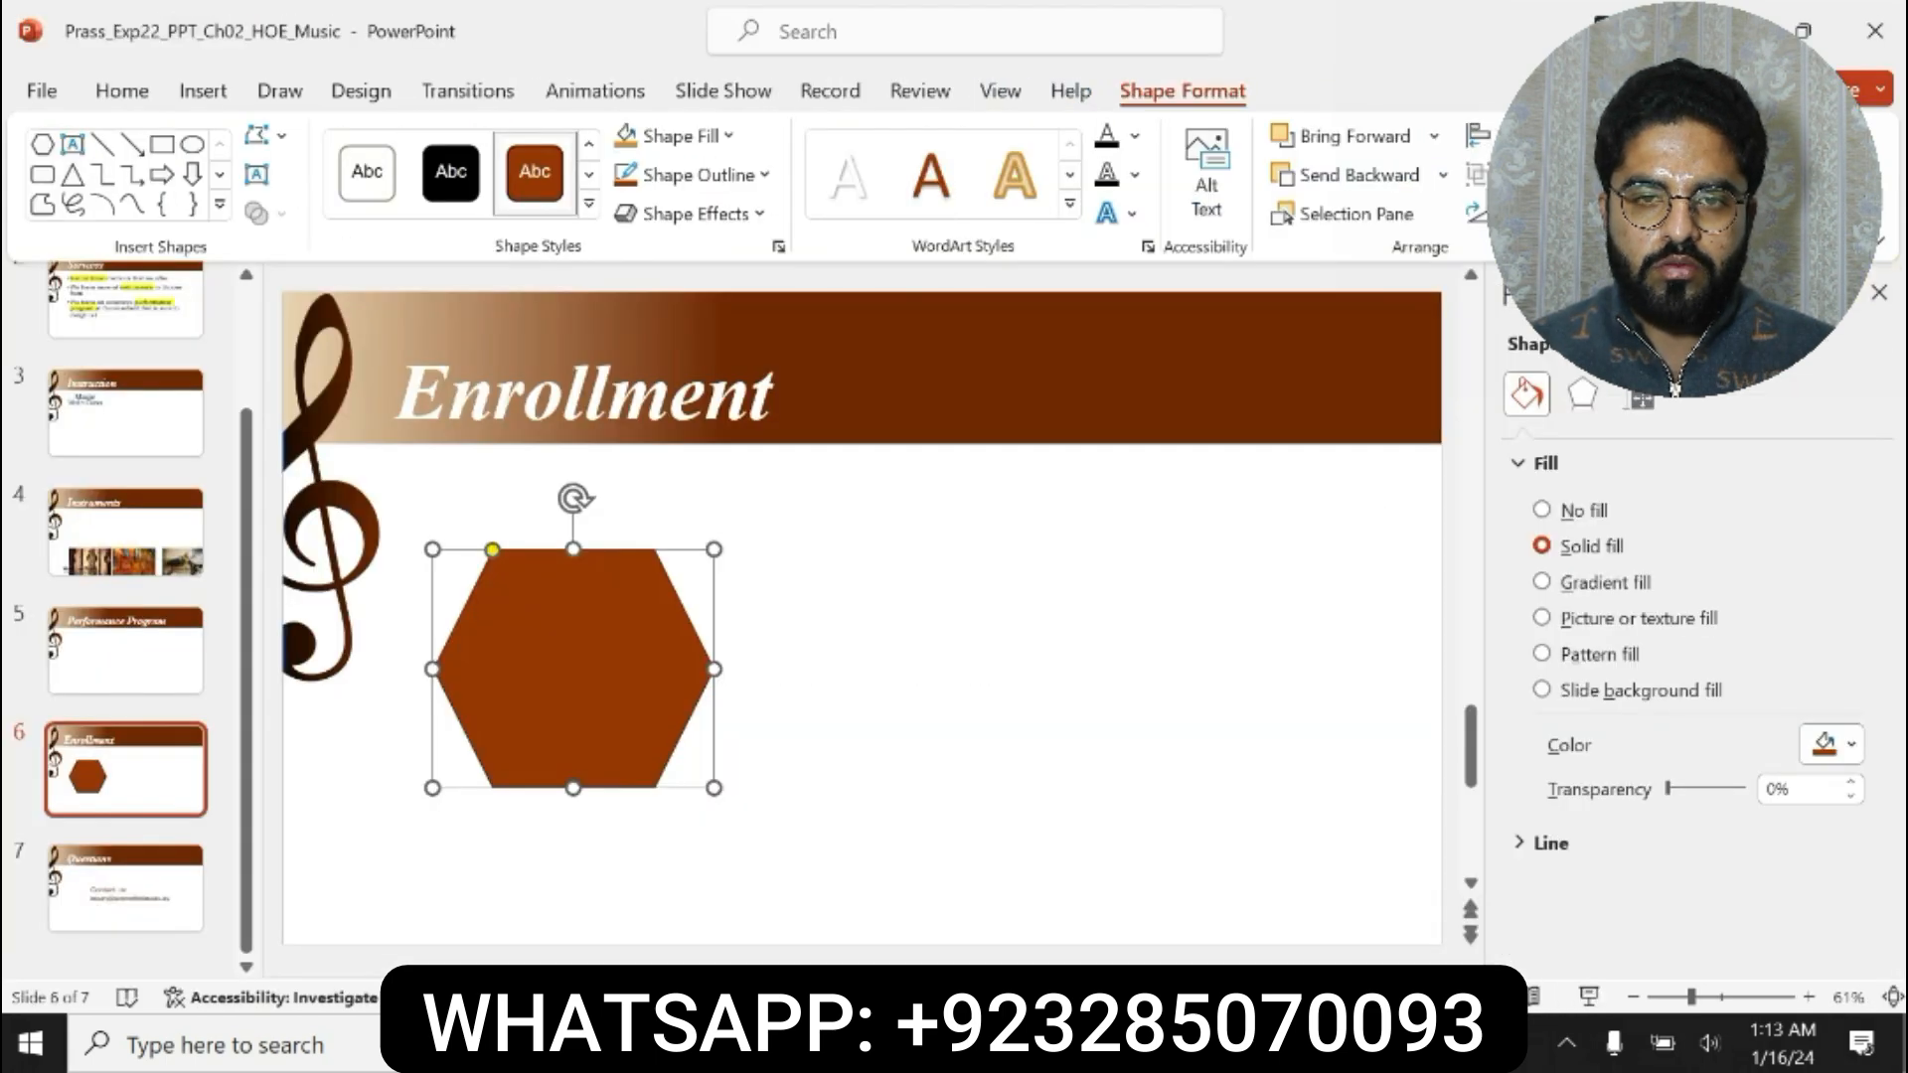
{"action": "left_click", "coordinate": [1677, 148]}
{"action": "type", "text": "1.94"}
{"action": "key", "text": "Return"}
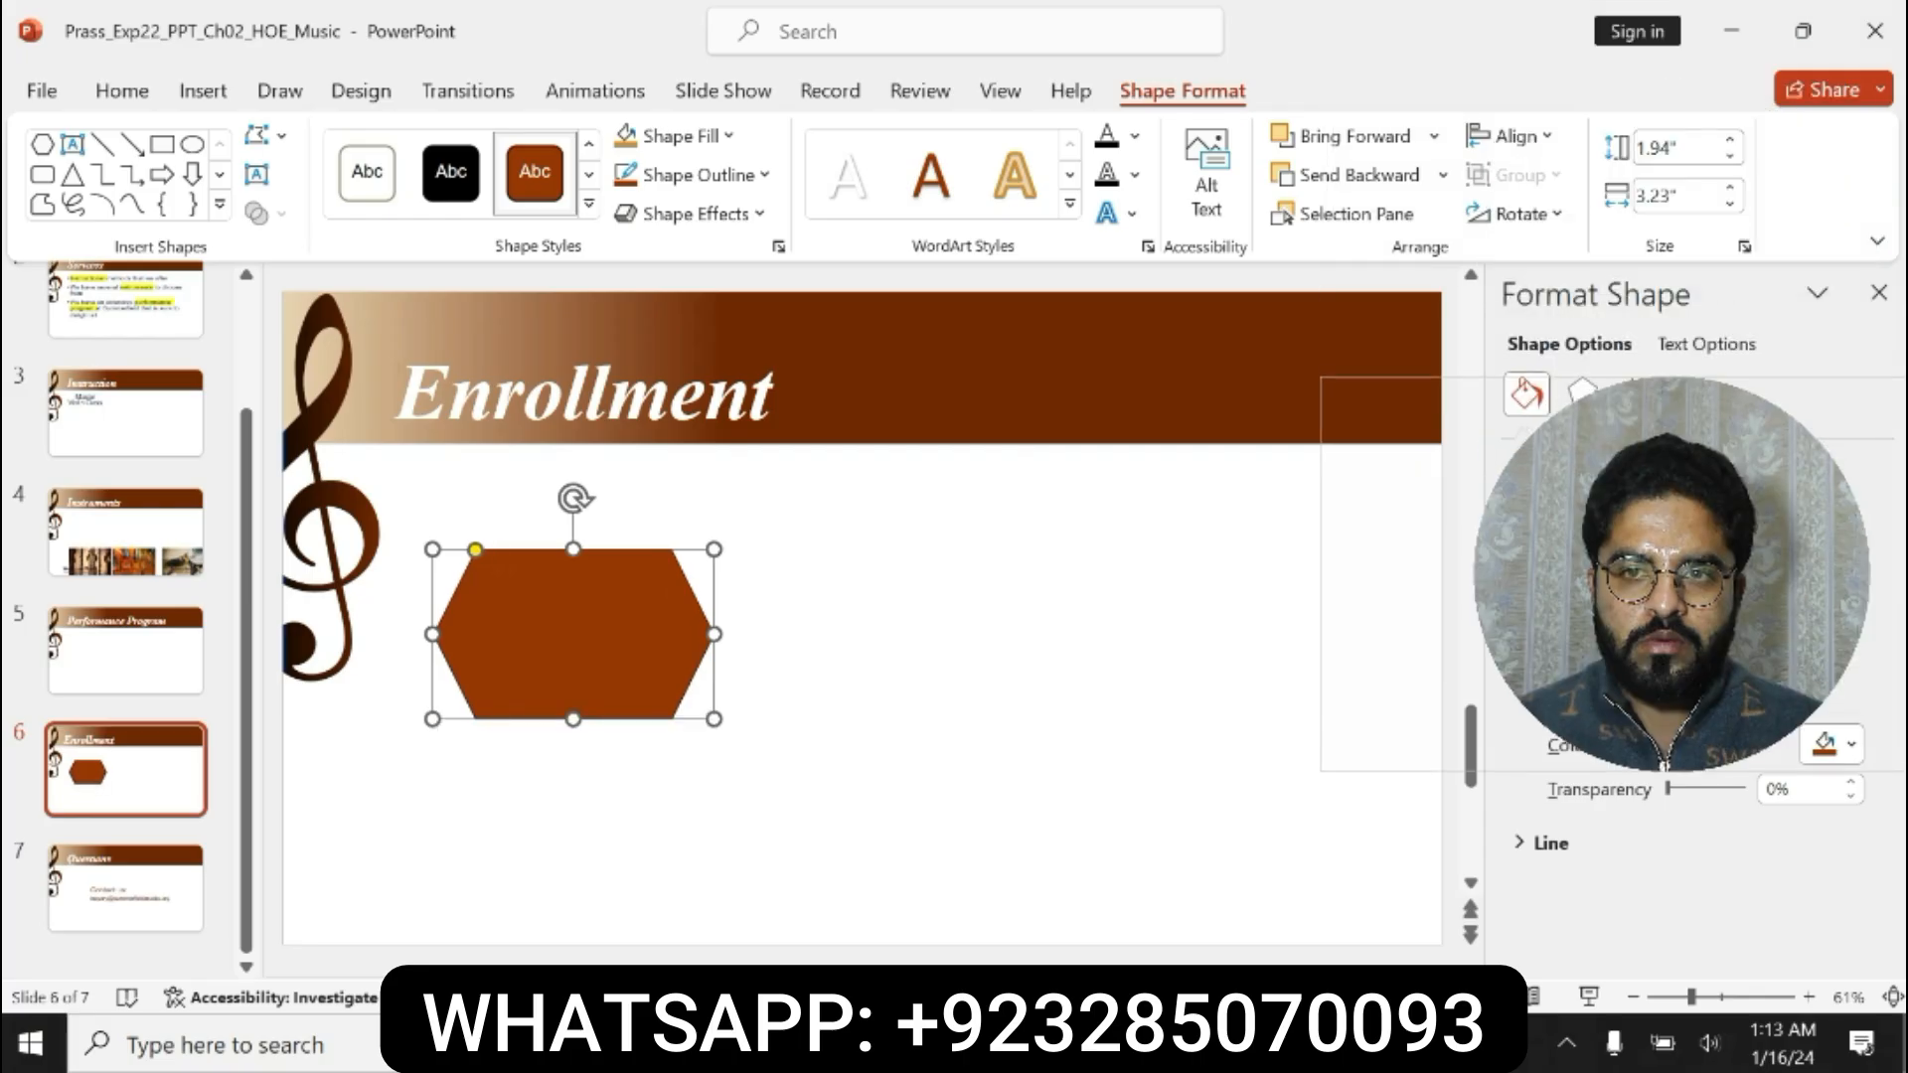
- Mark the width instruction in Word and set the hexagon's width to 2.35" in PowerPoint
{"action": "key", "text": "alt+Tab"}
{"action": "left_click_drag", "start_coordinate": [643, 820], "coordinate": [767, 821]}
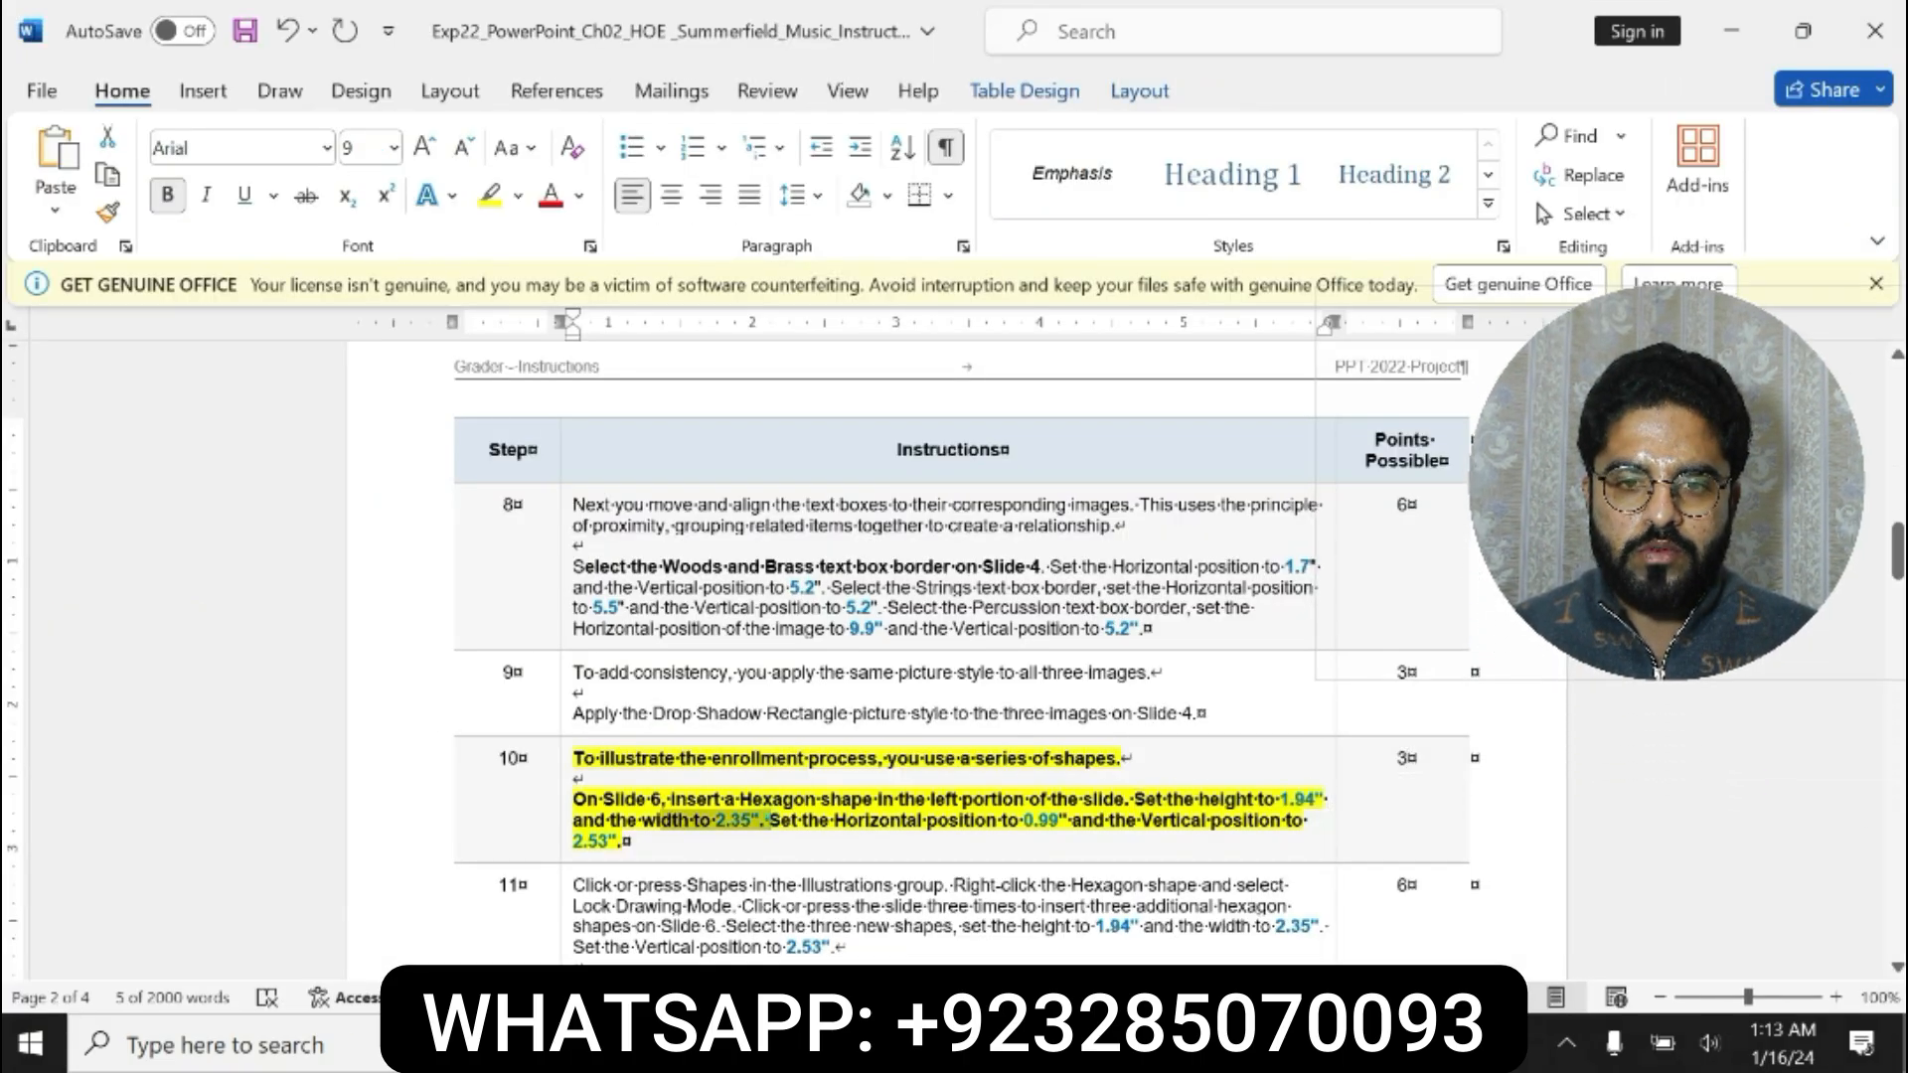
{"action": "key", "text": "alt+Tab"}
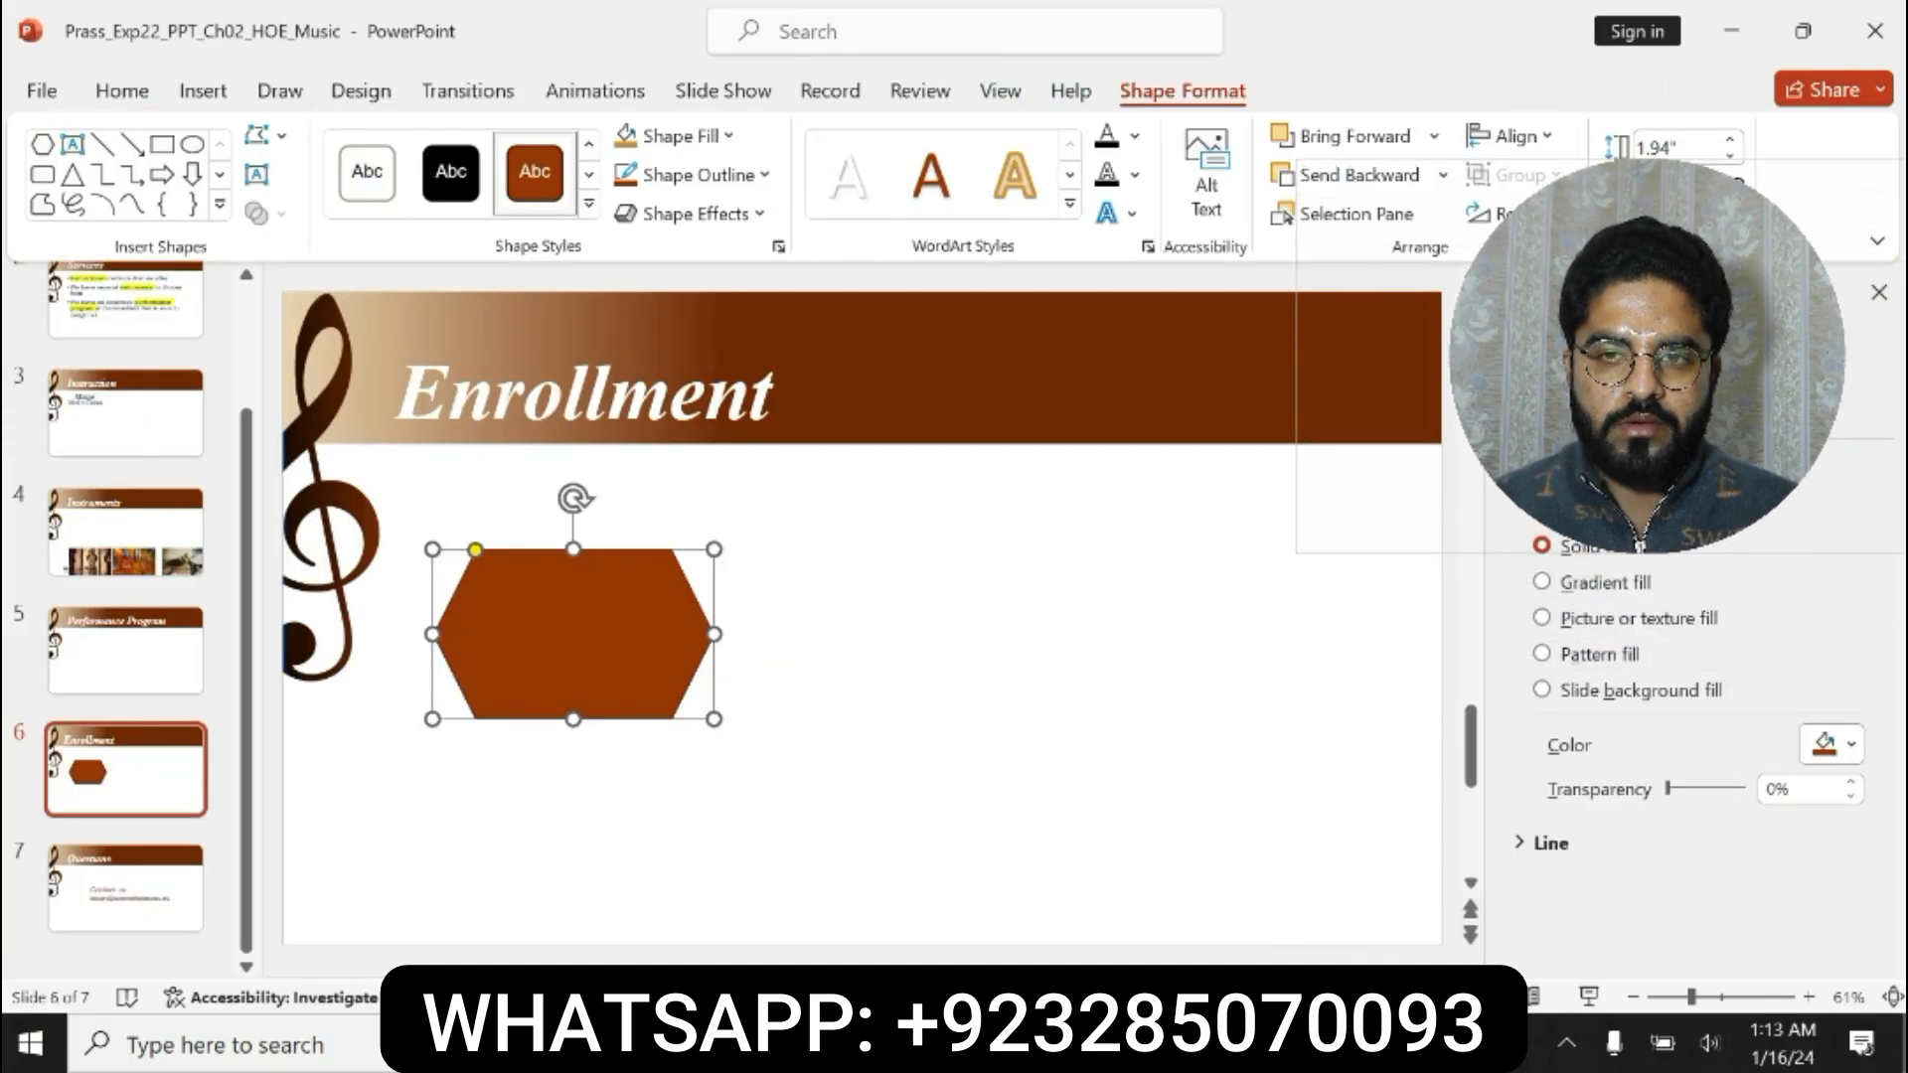
{"action": "key", "text": "Return"}
- Check the step 10 position values in Word and set the hexagon's horizontal position to 0.99" in PowerPoint
{"action": "key", "text": "alt+Tab"}
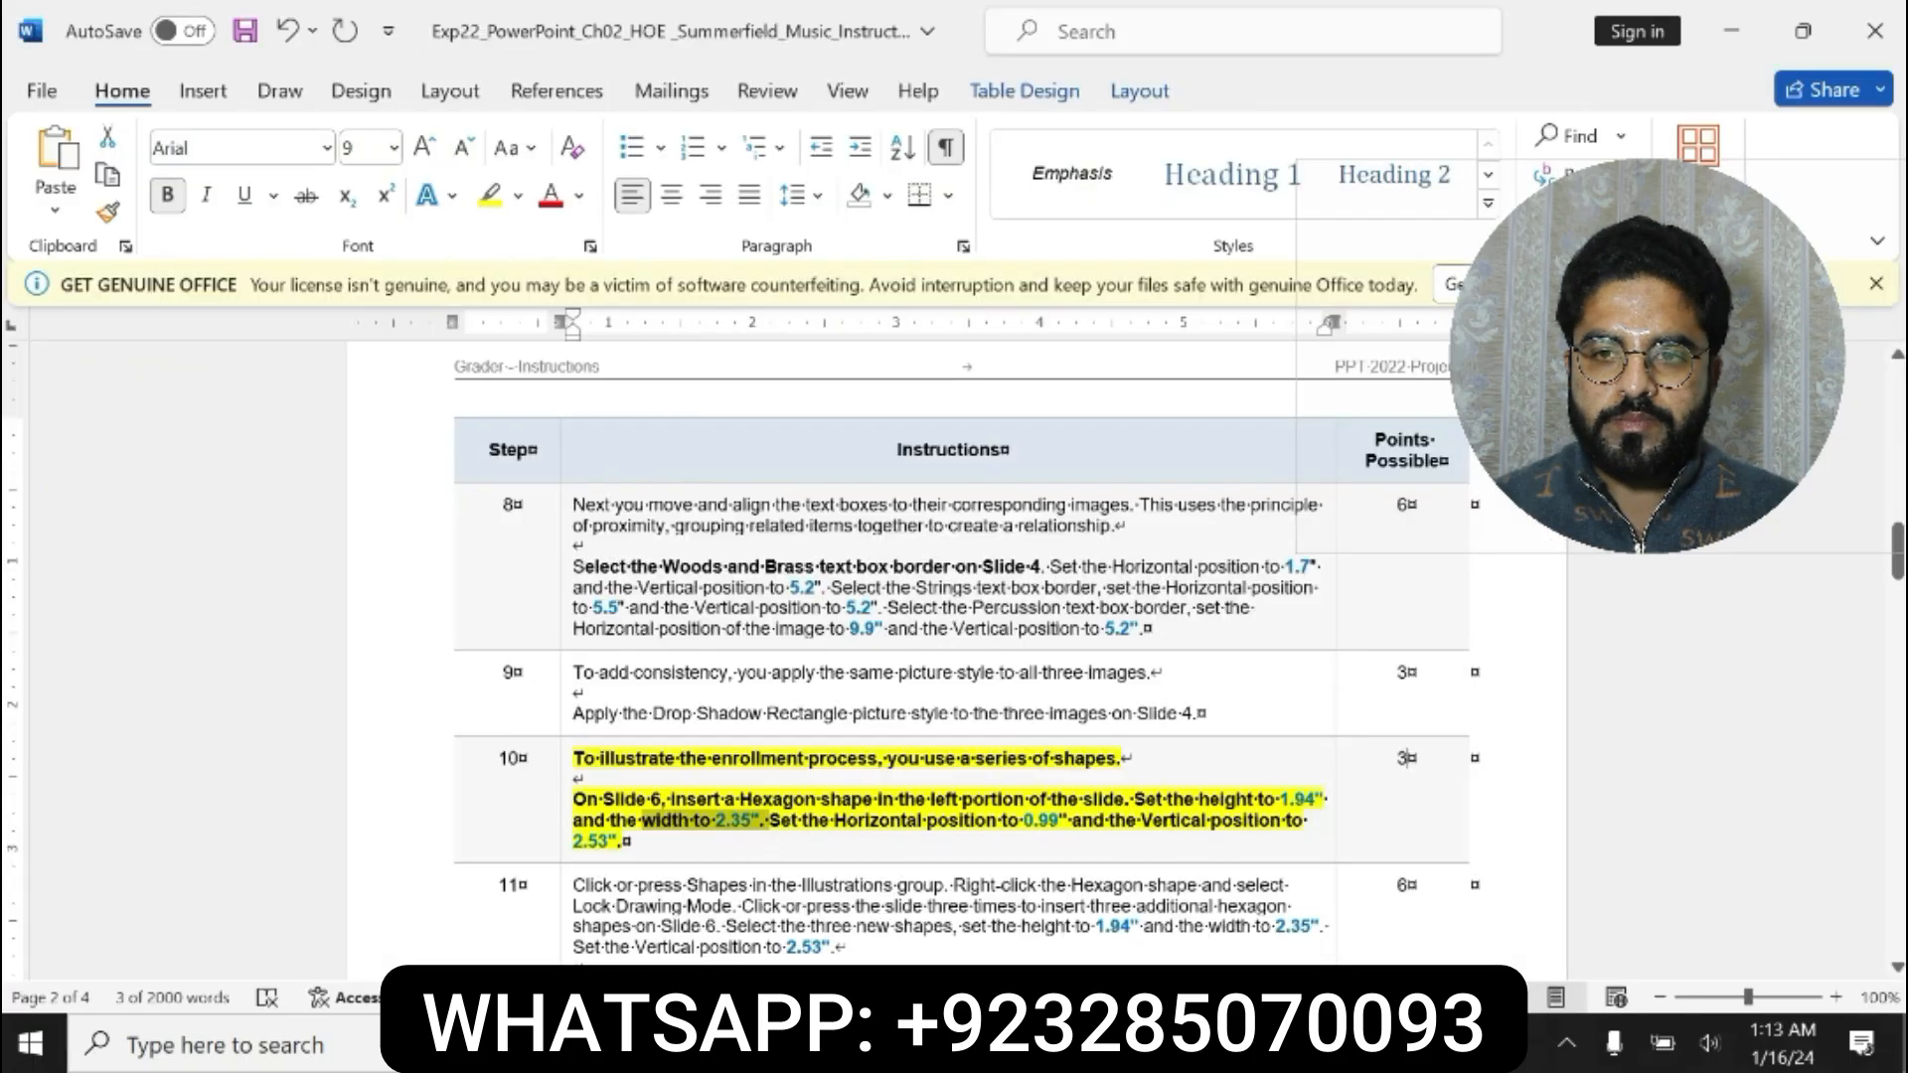
{"action": "left_click_drag", "start_coordinate": [832, 820], "coordinate": [622, 841]}
{"action": "left_click", "coordinate": [772, 837]}
{"action": "mouse_move", "coordinate": [772, 838]}
{"action": "left_mouse_down"}
{"action": "mouse_move", "coordinate": [772, 822]}
{"action": "mouse_move", "coordinate": [749, 867]}
{"action": "left_mouse_up"}
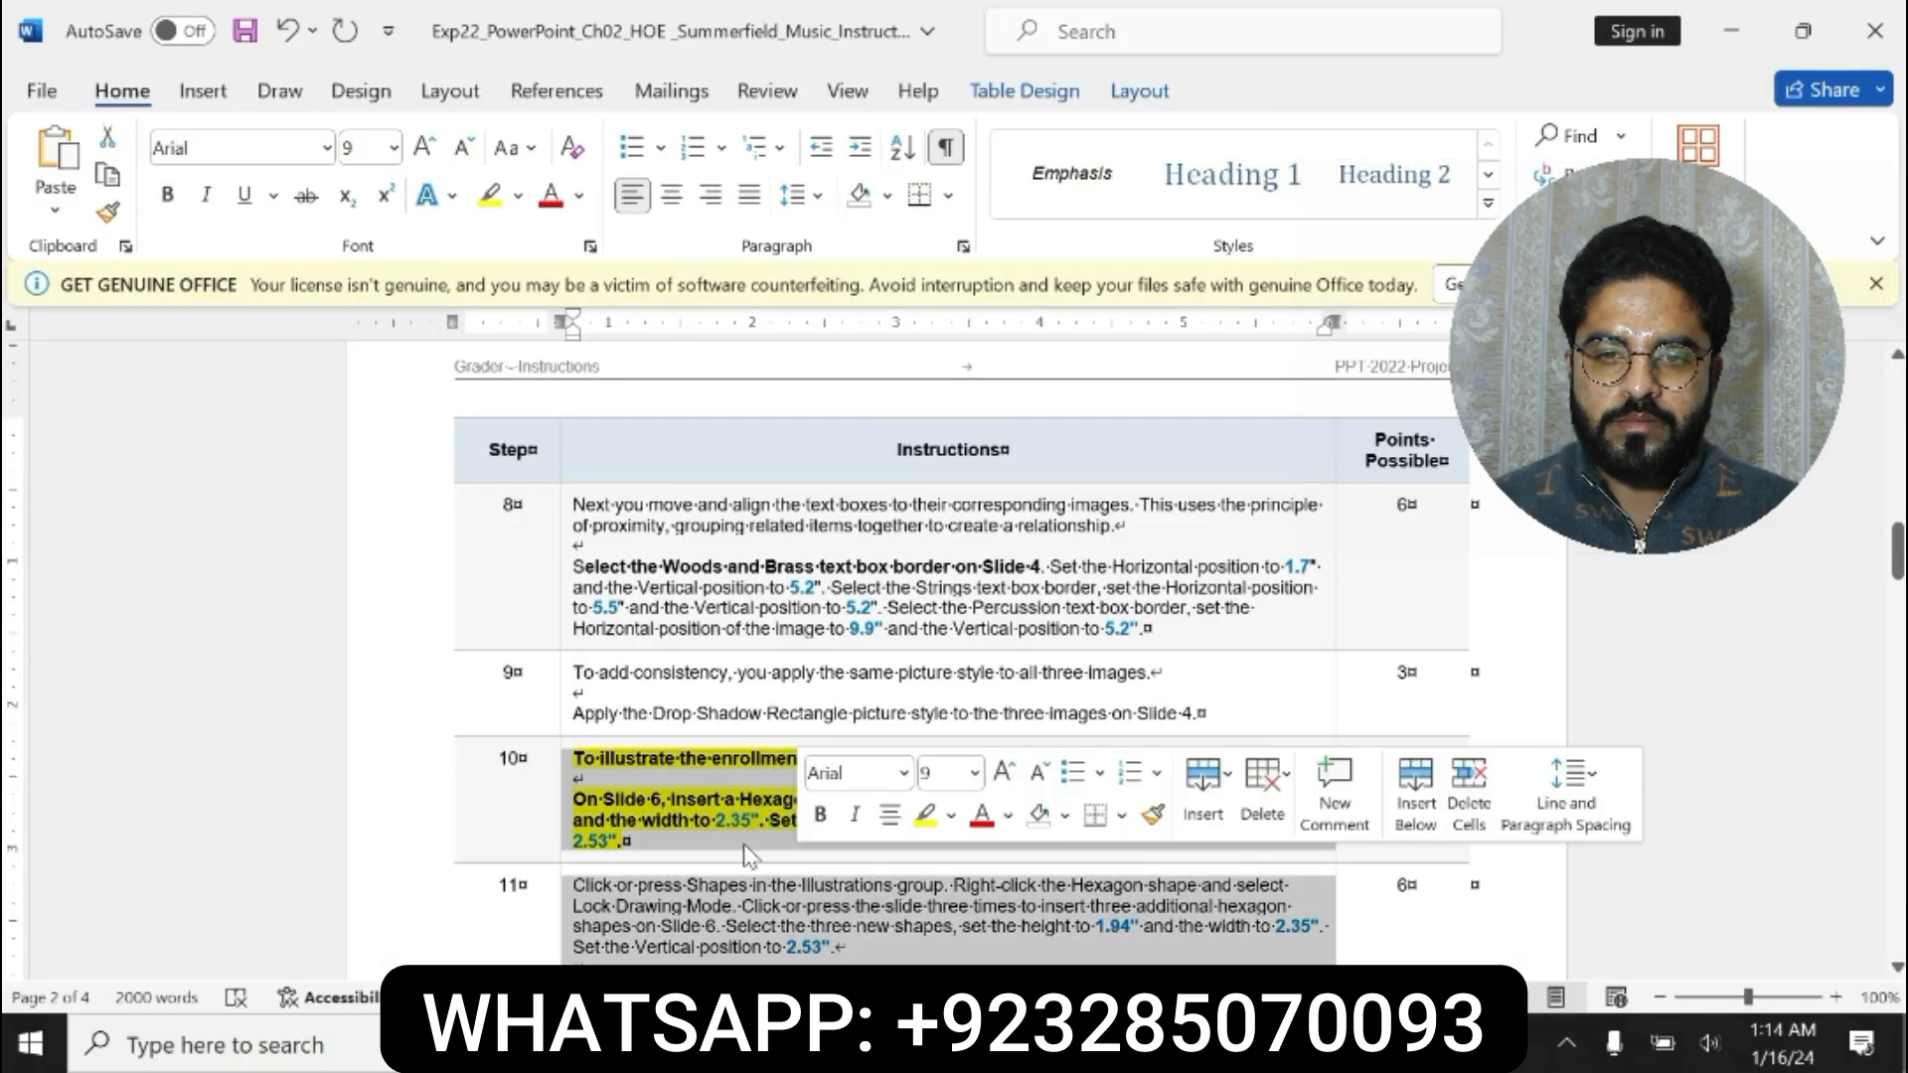
{"action": "left_click", "coordinate": [744, 845]}
{"action": "key", "text": "alt+Tab"}
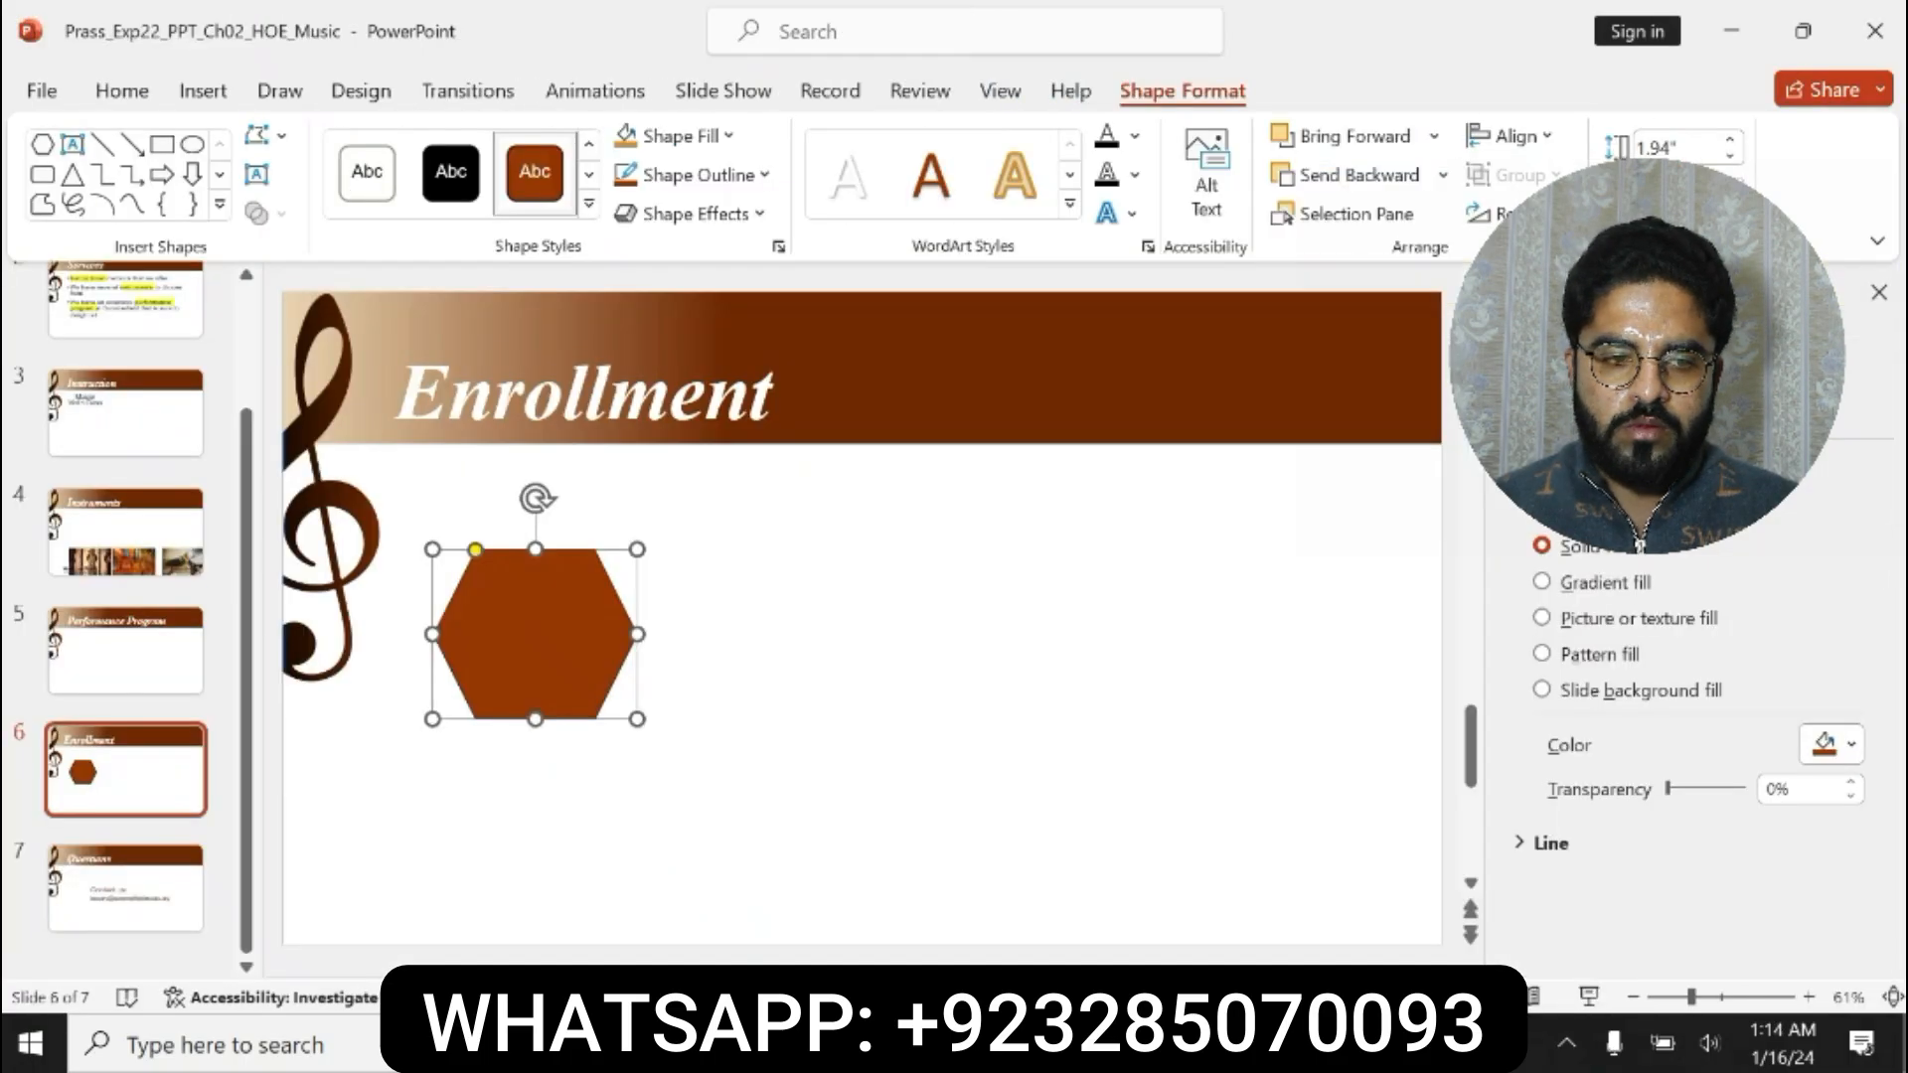
{"action": "scroll", "coordinate": [1895, 481], "scroll_direction": "down", "scroll_amount": 3}
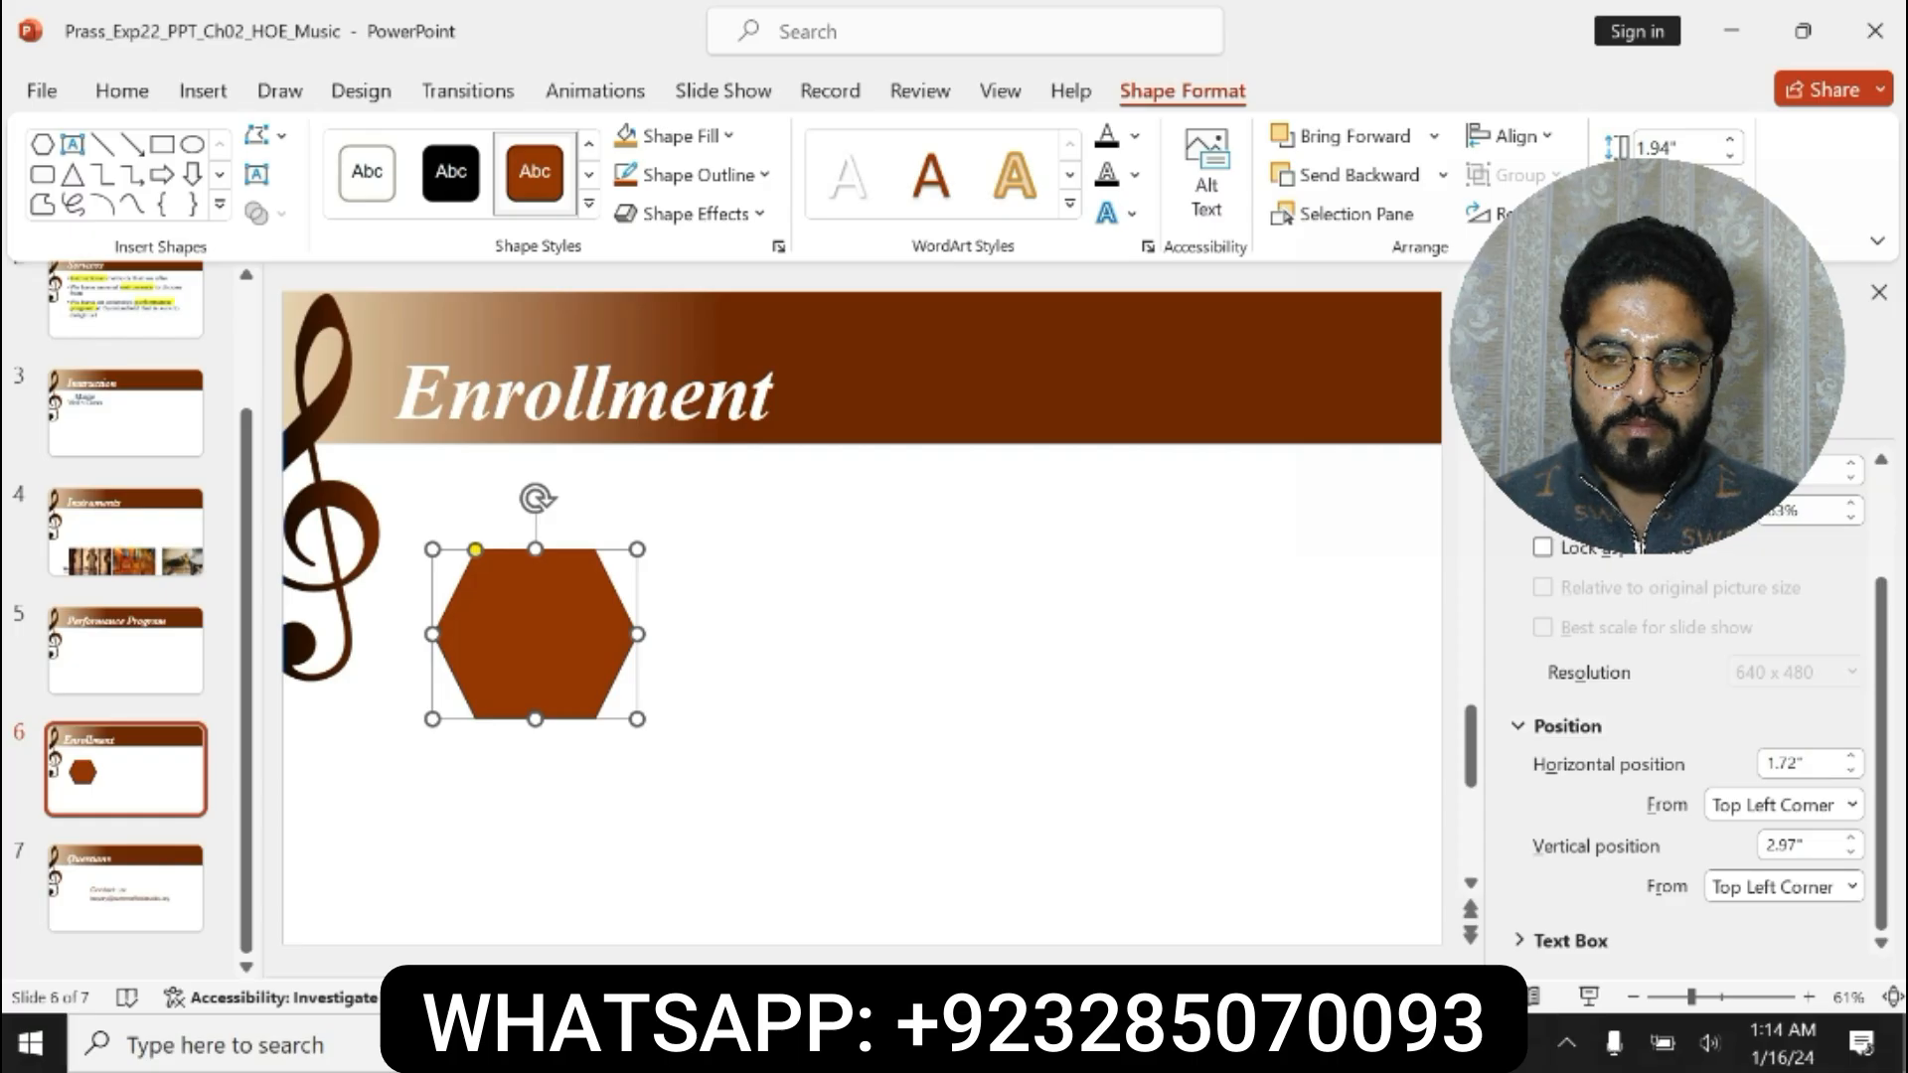
{"action": "key", "text": "alt+Tab"}
{"action": "left_click", "coordinate": [623, 840]}
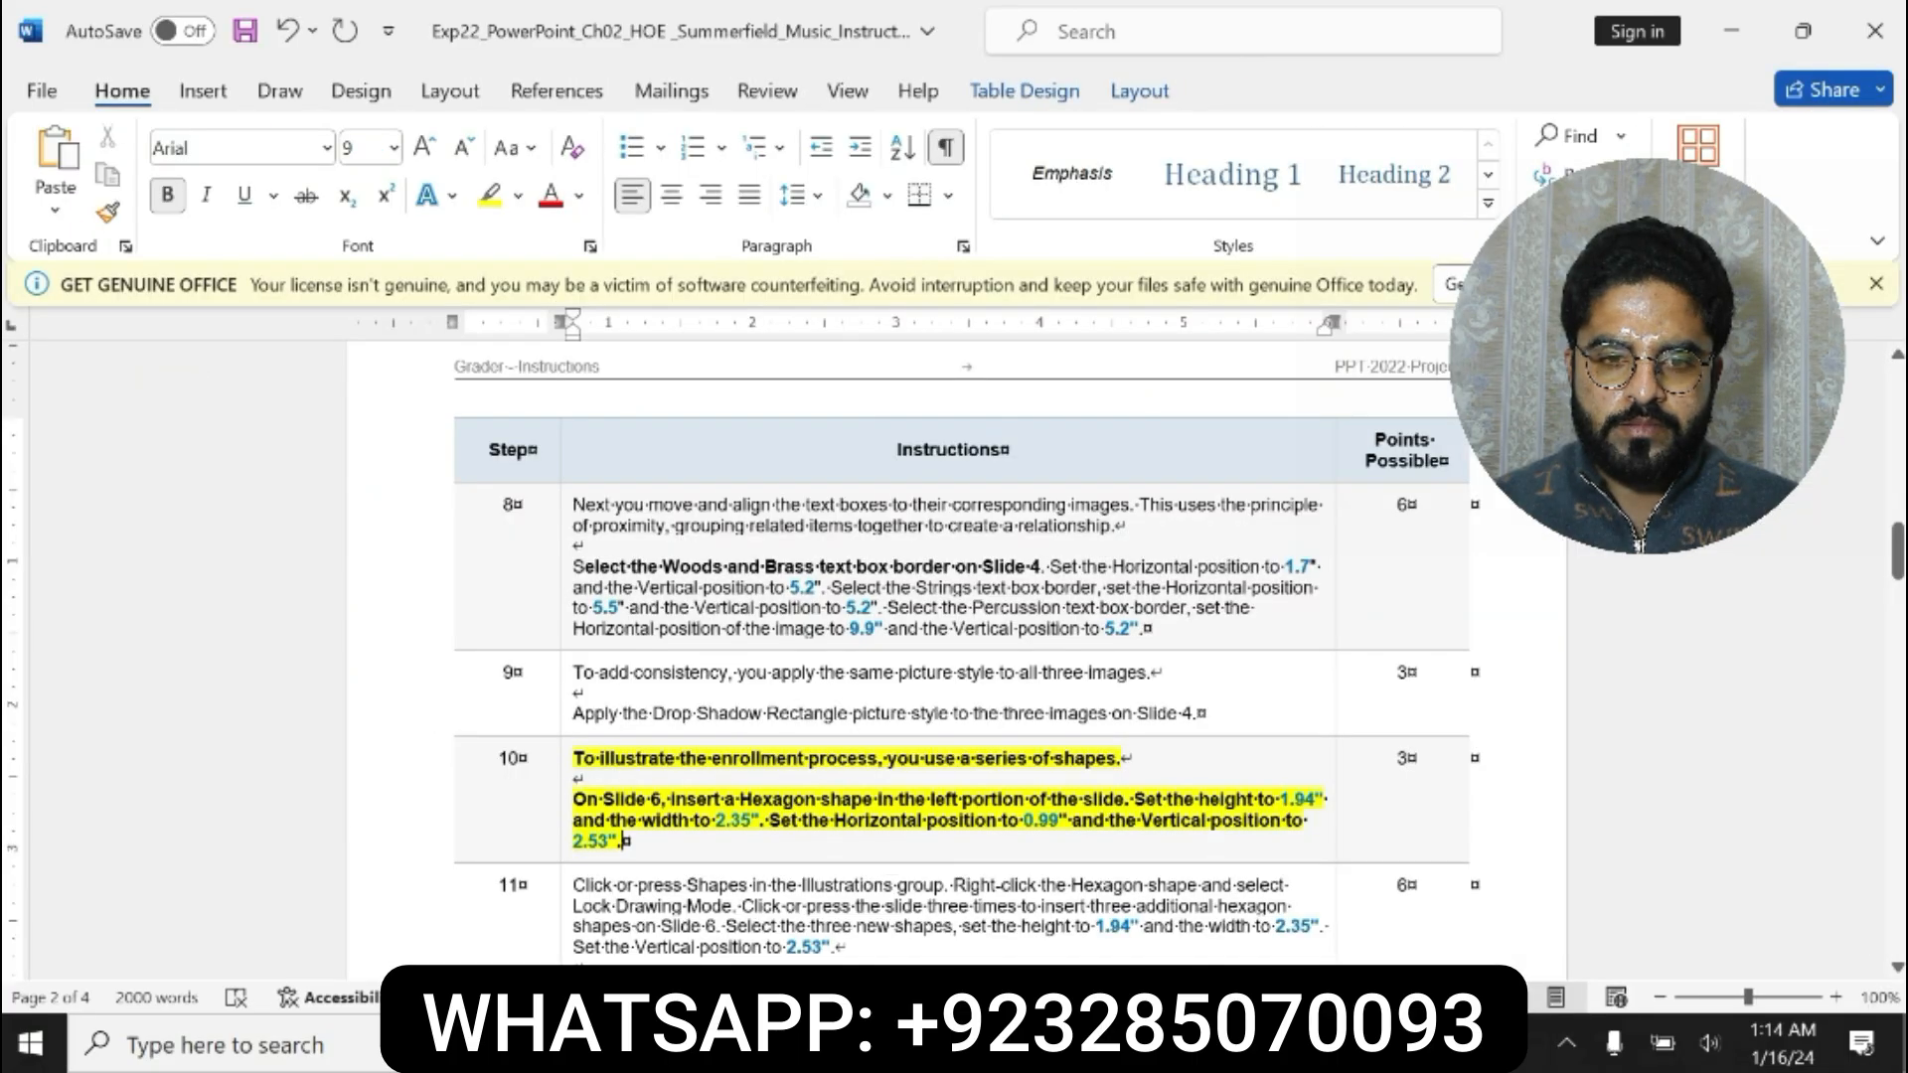
{"action": "key", "text": "alt+Tab"}
{"action": "double_click", "coordinate": [1788, 764]}
{"action": "key", "text": "BackSpace"}
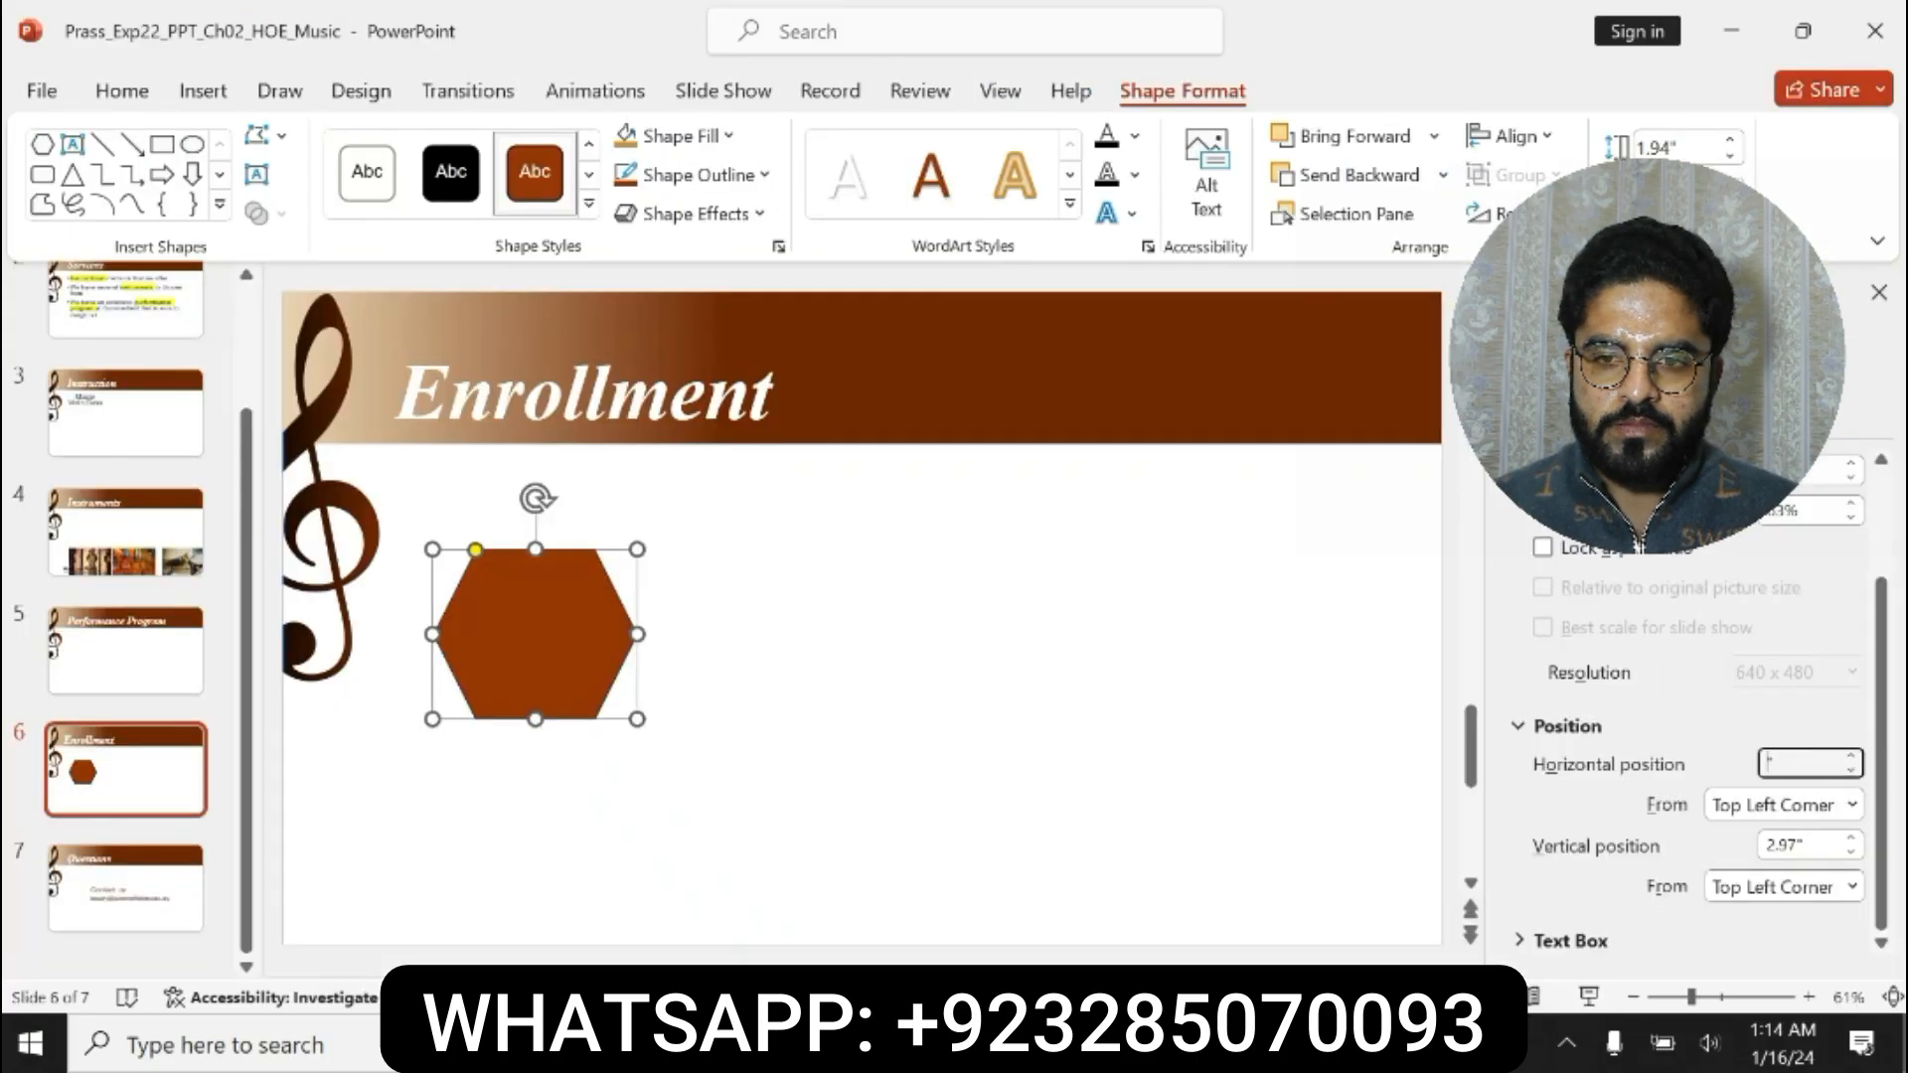
{"action": "type", "text": "0.99"}
- Set the hexagon's vertical position to 2.53", checking the value against the Word instructions
{"action": "double_click", "coordinate": [1798, 845]}
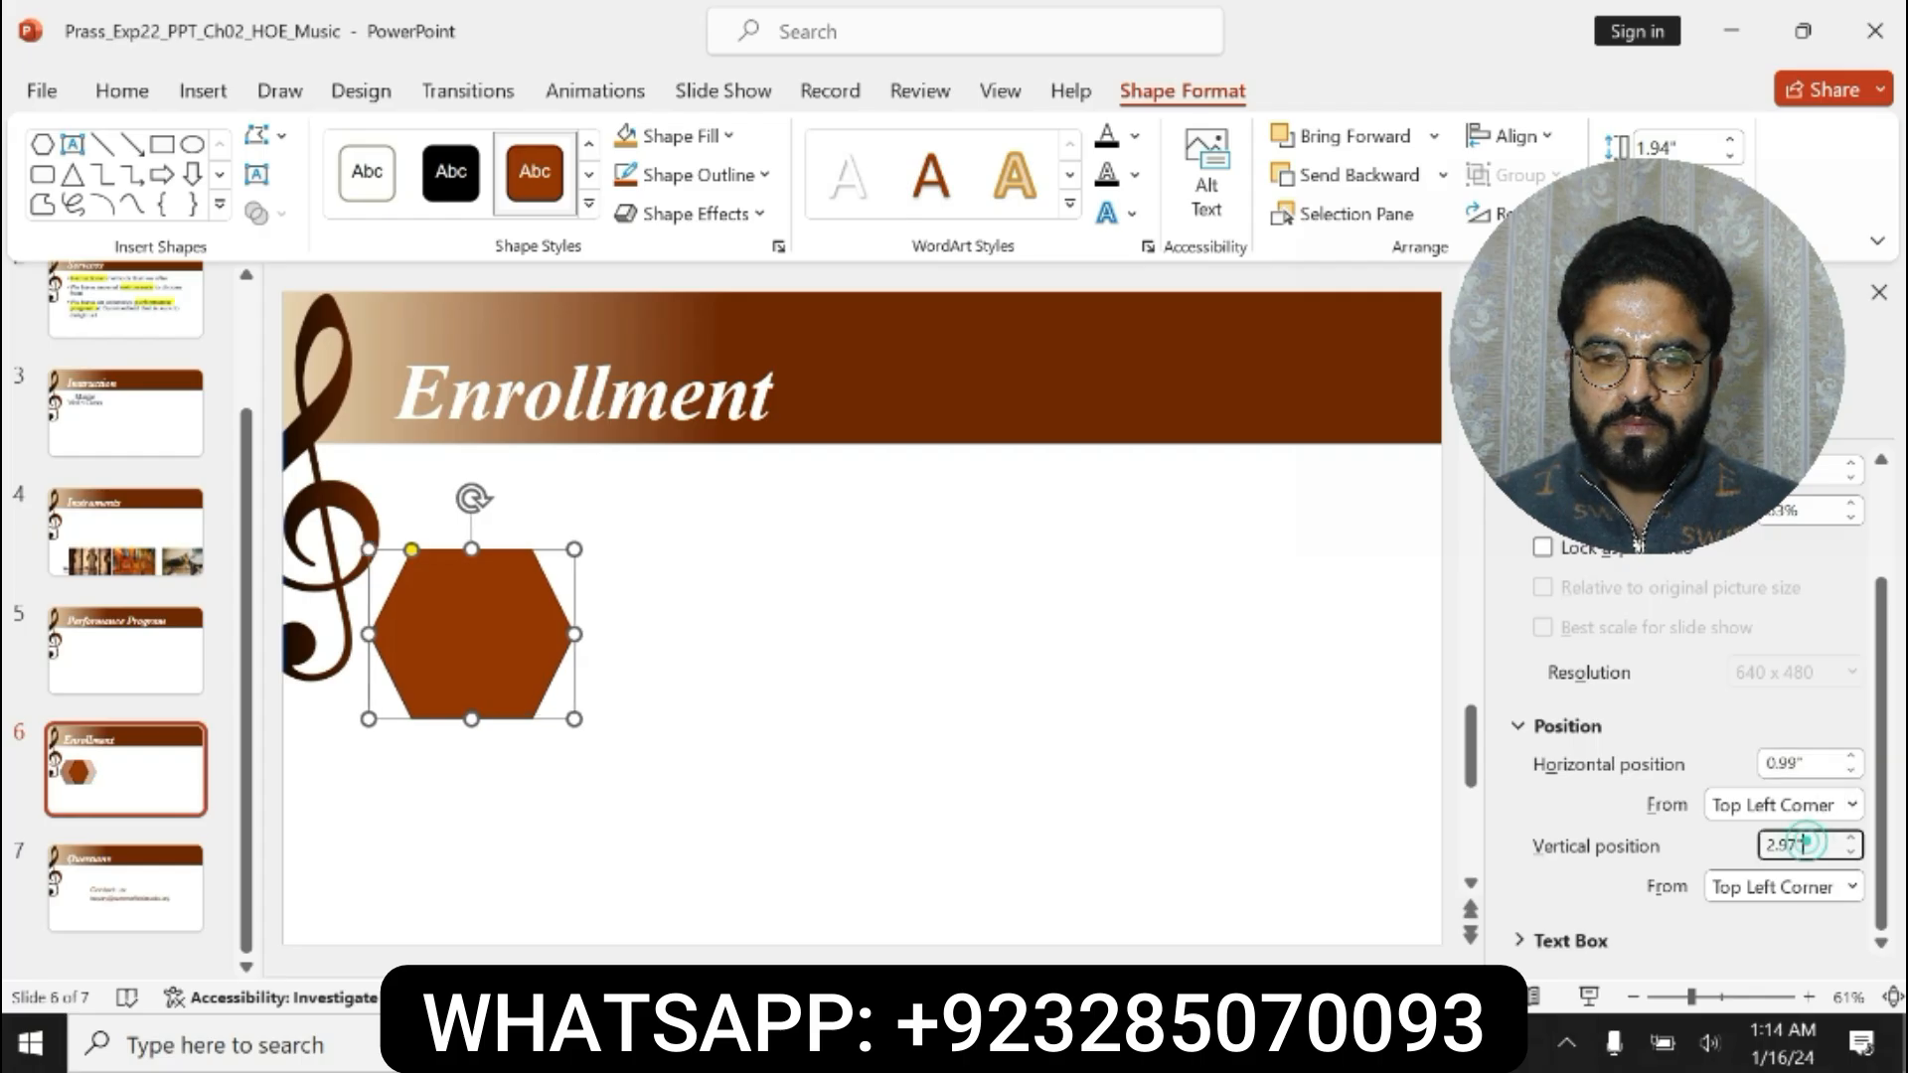
{"action": "key", "text": "BackSpace"}
{"action": "type", "text": "2"}
{"action": "key", "text": "alt+Tab"}
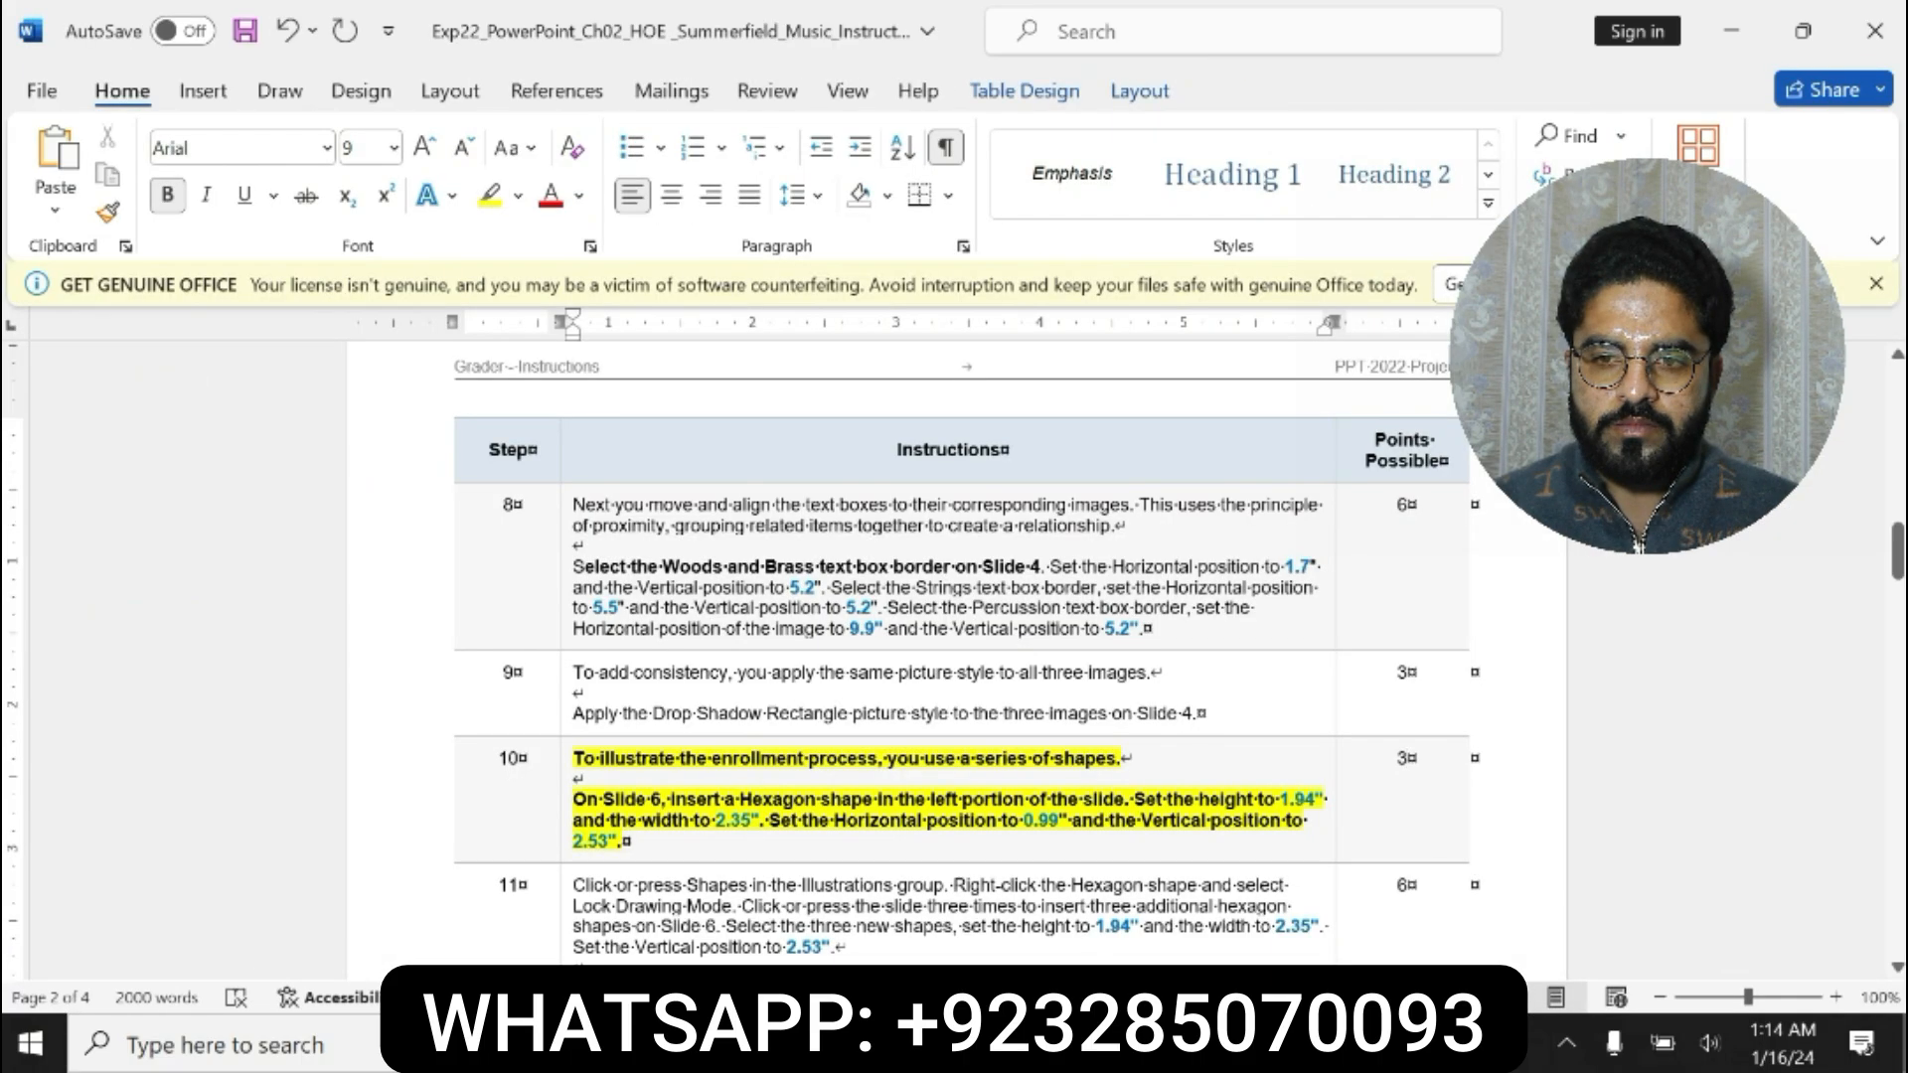
{"action": "key", "text": "alt+Tab"}
{"action": "type", "text": ".53"}
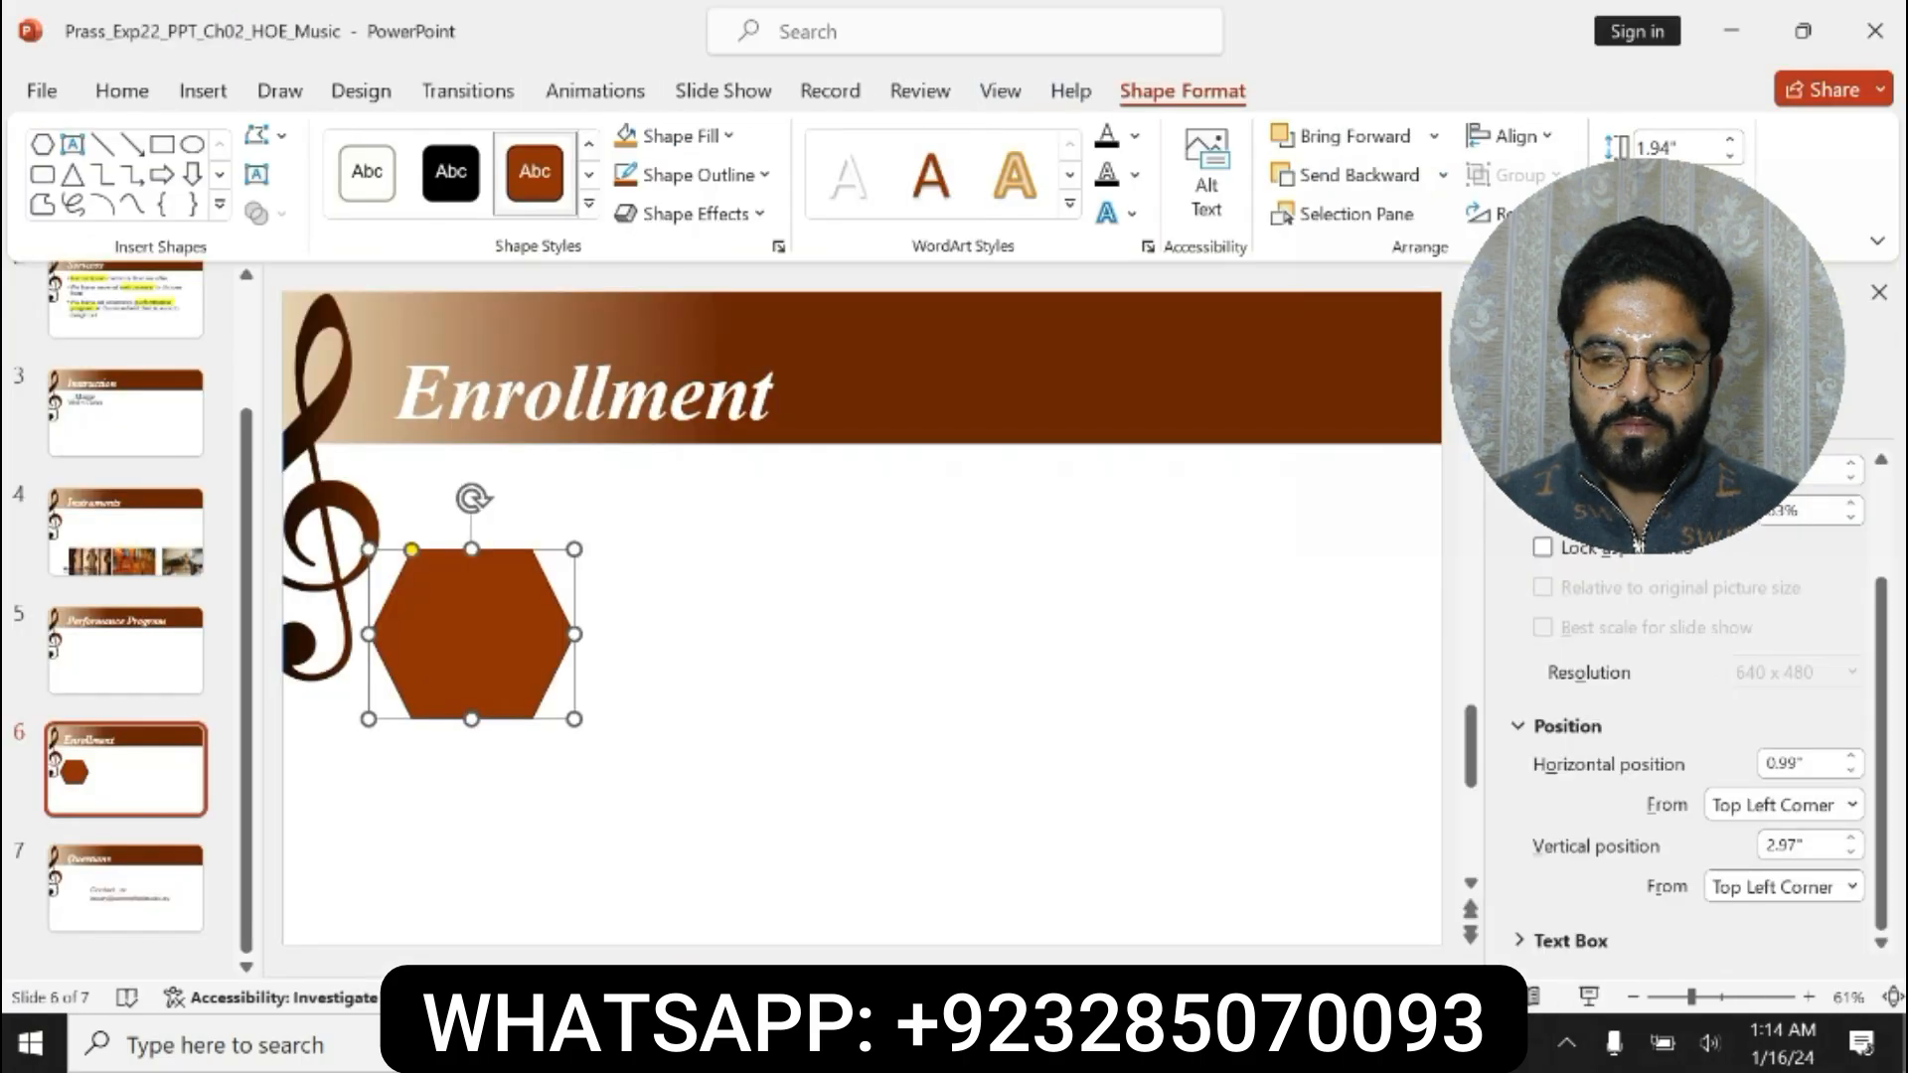
{"action": "key", "text": "alt+Tab"}
{"action": "key", "text": "alt+Tab"}
{"action": "left_click", "coordinate": [1814, 848]}
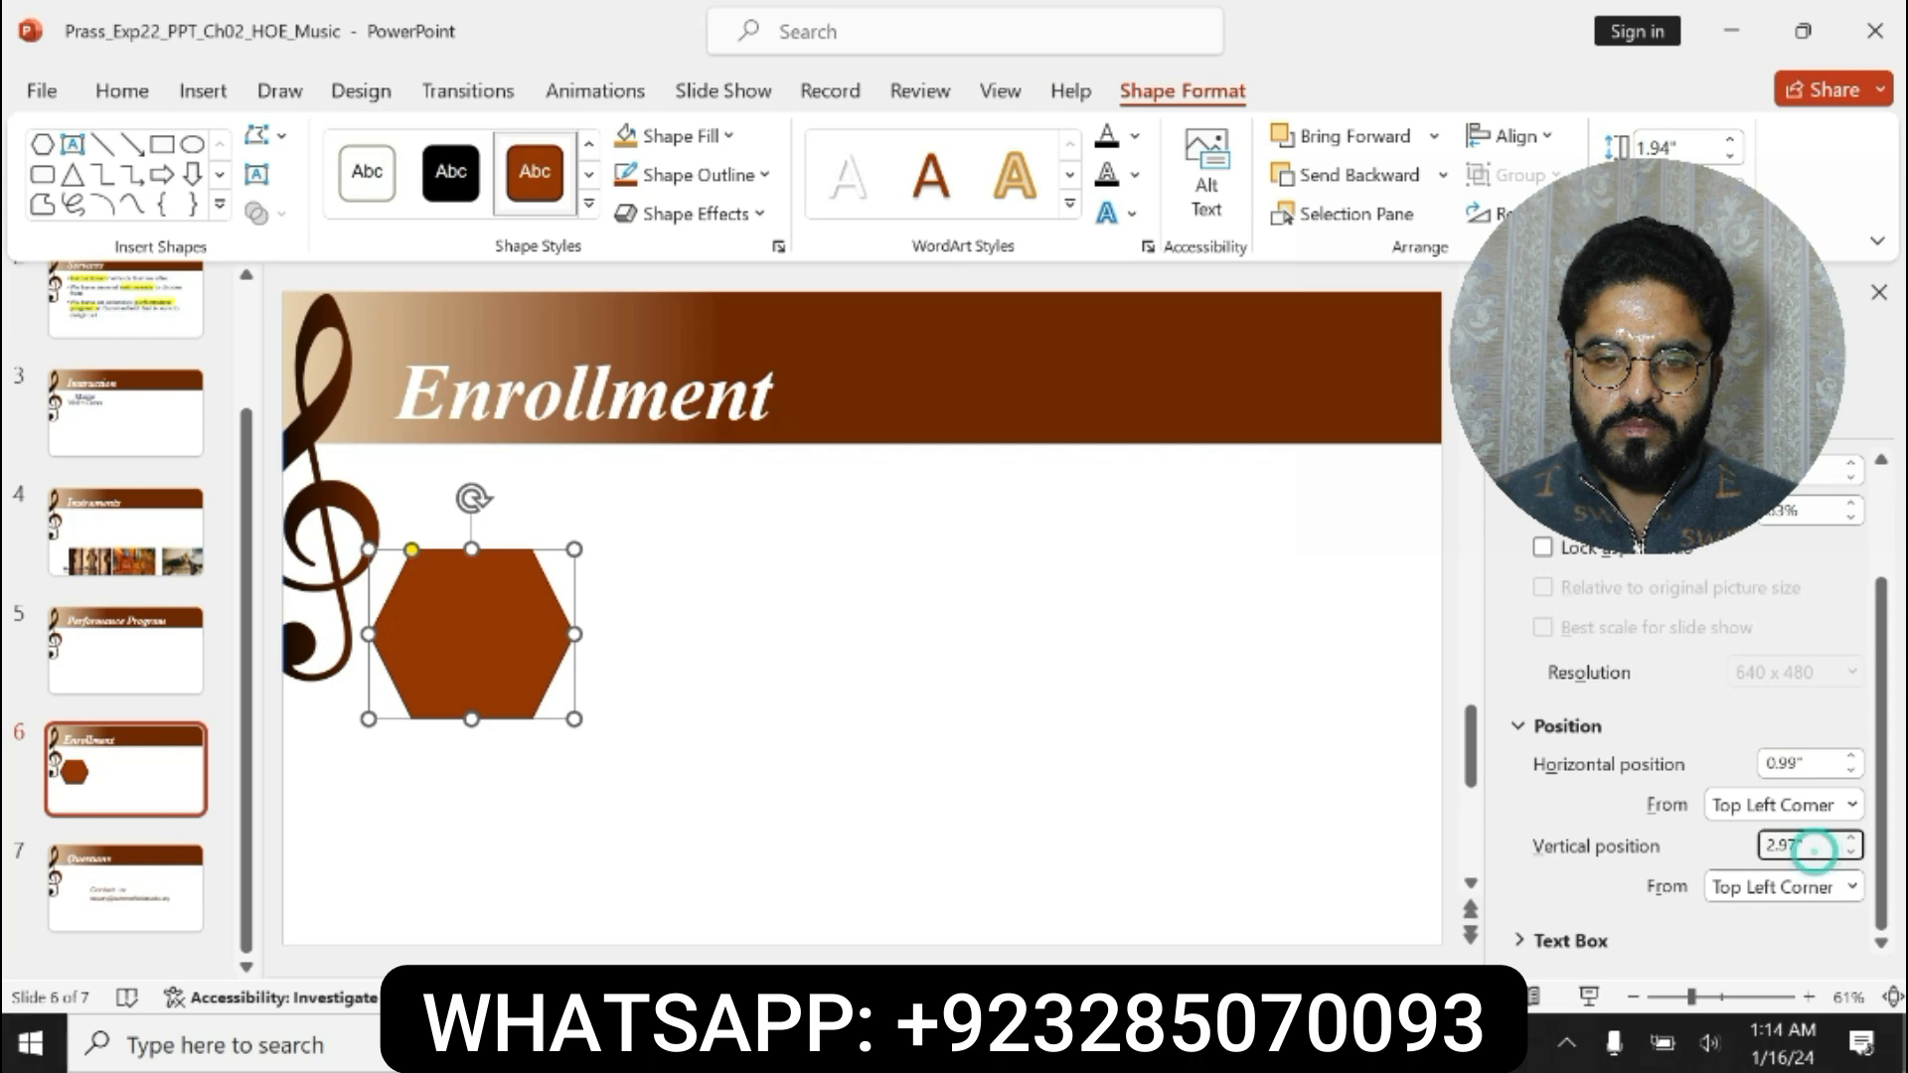
{"action": "key", "text": "BackSpace"}
{"action": "key", "text": "BackSpace"}
{"action": "key", "text": "BackSpace"}
{"action": "type", "text": "53"}
{"action": "key", "text": "Return"}
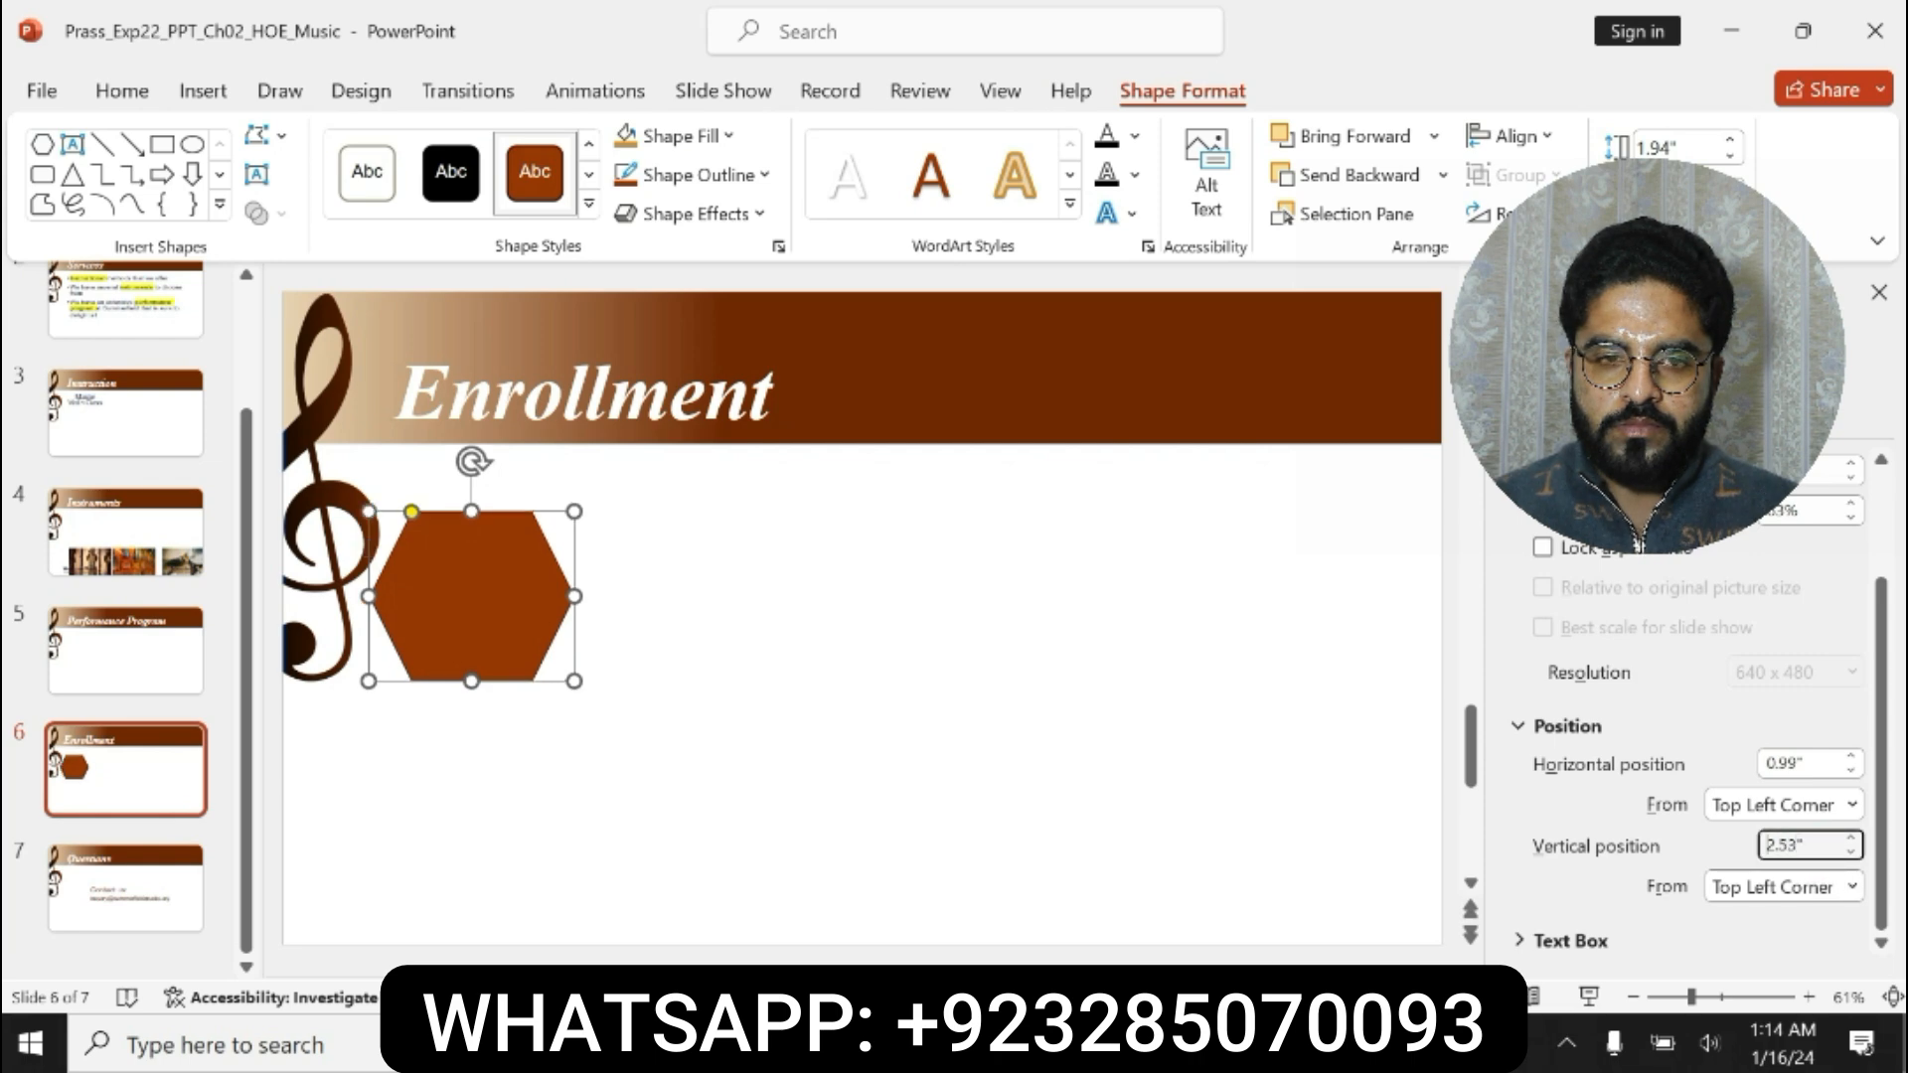
- Switch to Word, undo the bold and highlight formatting on the step 10 instructions, and go to the document's beginning
{"action": "key", "text": "alt+Tab"}
{"action": "key", "text": "ctrl+z"}
{"action": "key", "text": "ctrl+z"}
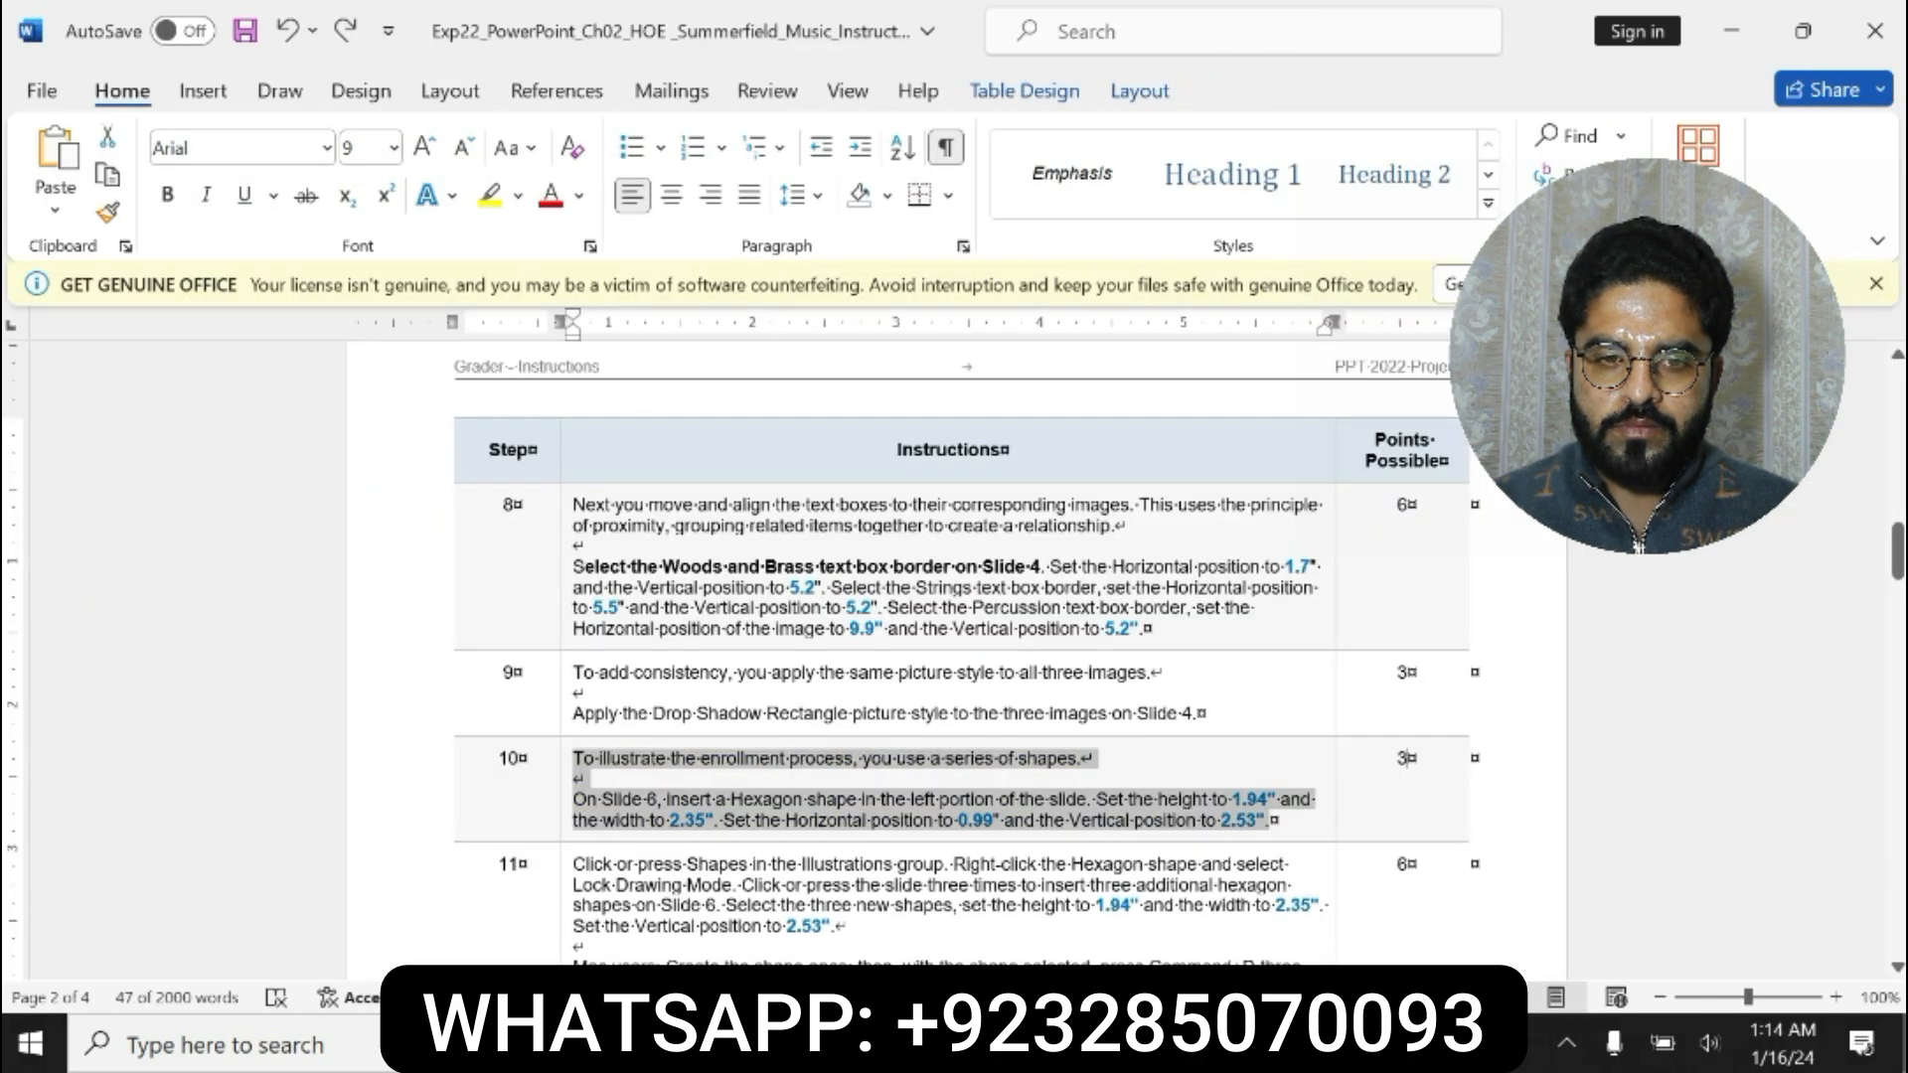
{"action": "key", "text": "ctrl+Home"}
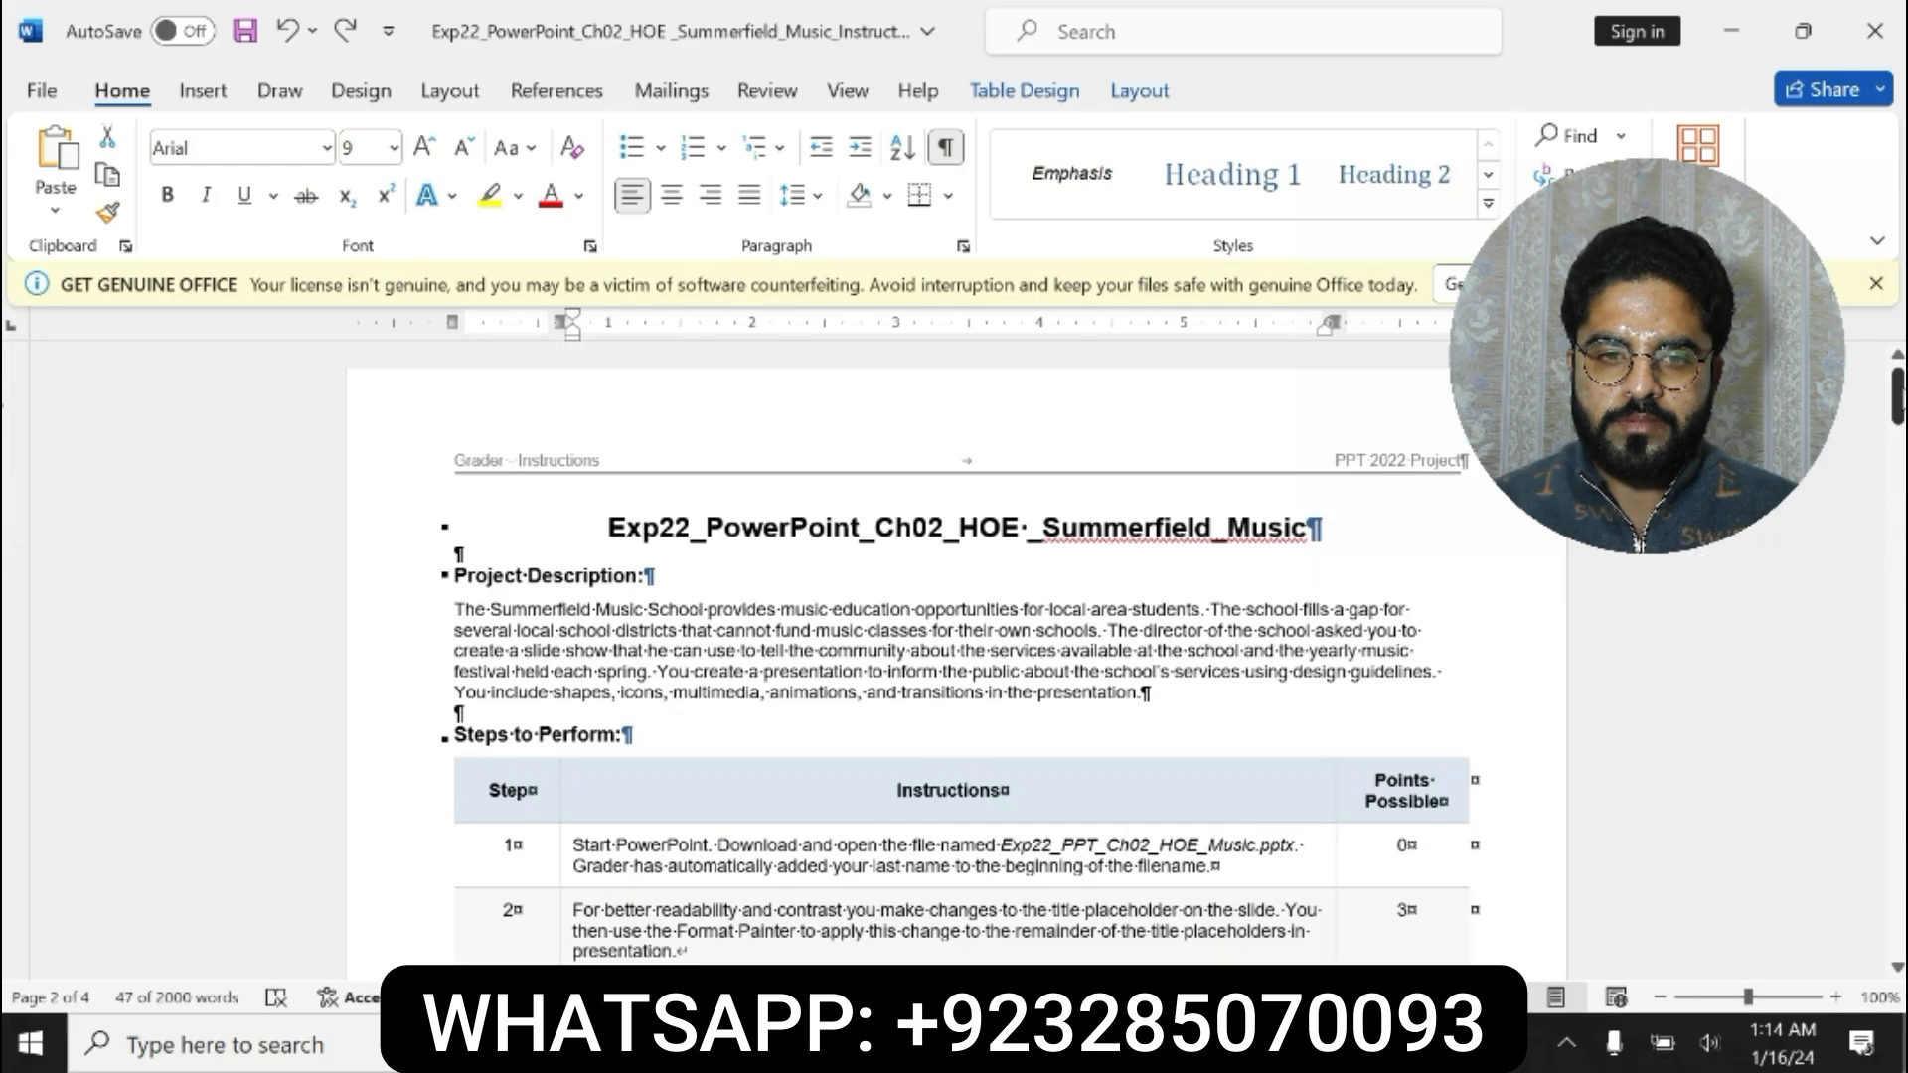